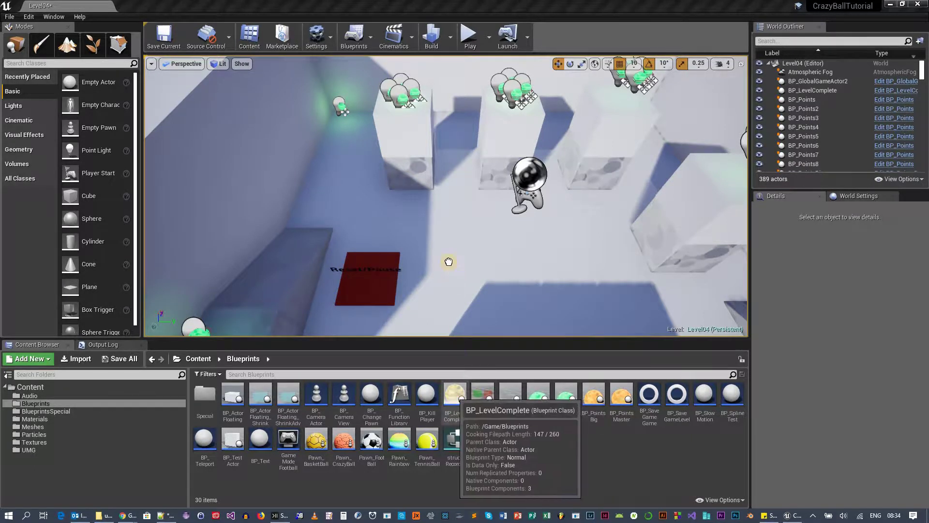
Step: Place another BP_LevelComplete in Level04 and play the level through to the Level Completed screen
{"action": "left_click_drag", "start_coordinate": [448, 261], "coordinate": [447, 211]}
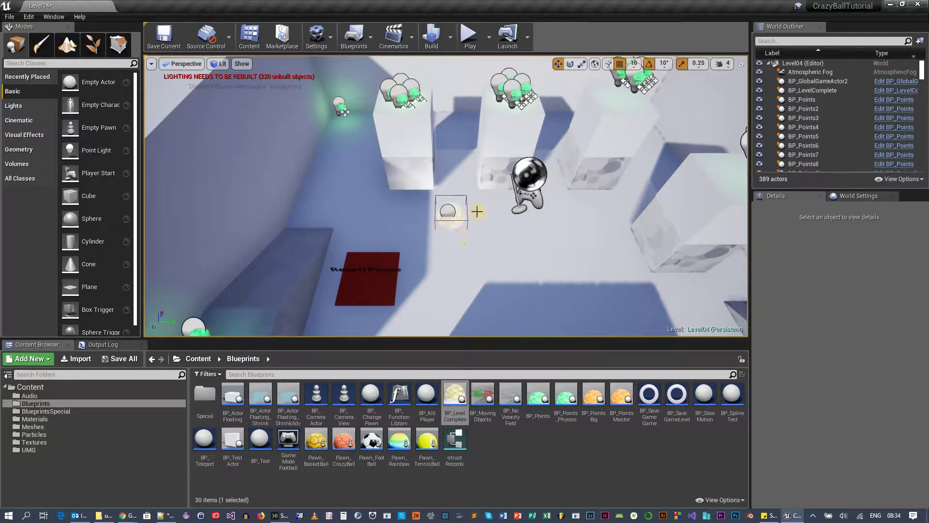
{"action": "left_click", "coordinate": [468, 35]}
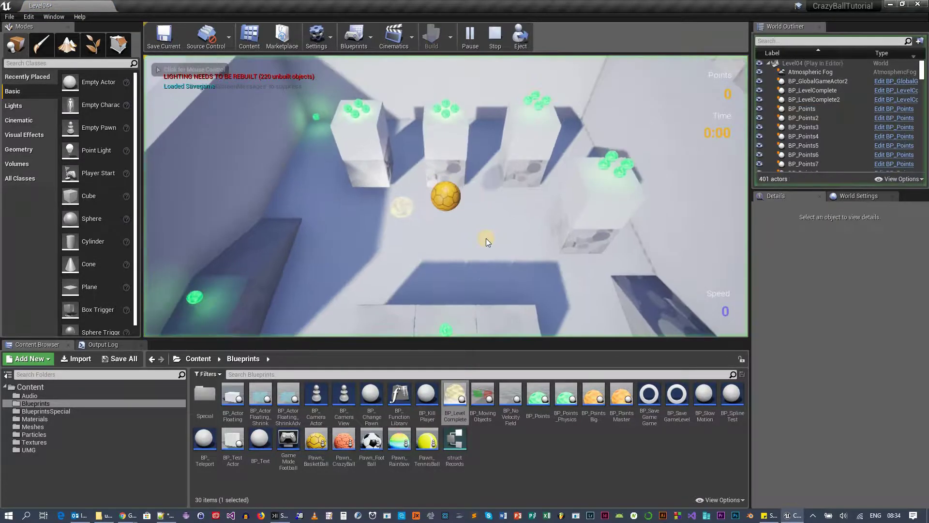
{"action": "left_click", "coordinate": [486, 240]}
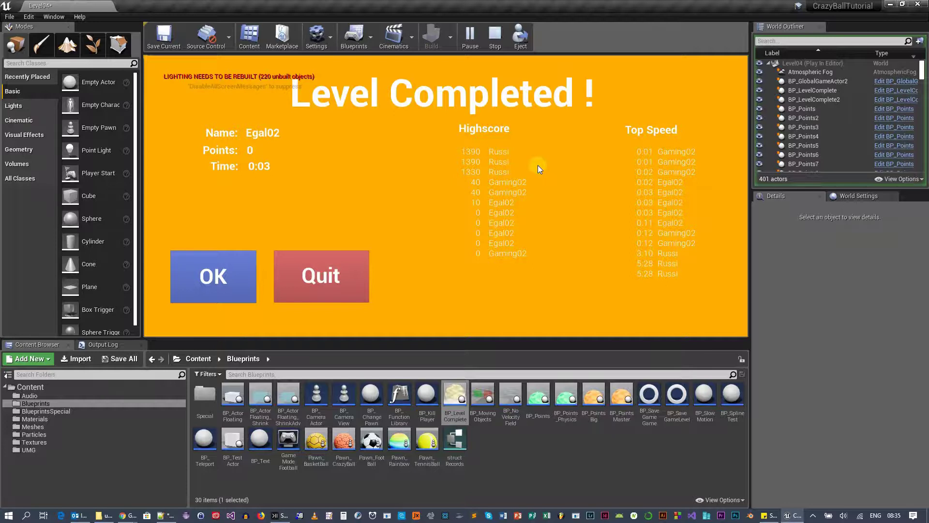
{"action": "key", "text": "Escape"}
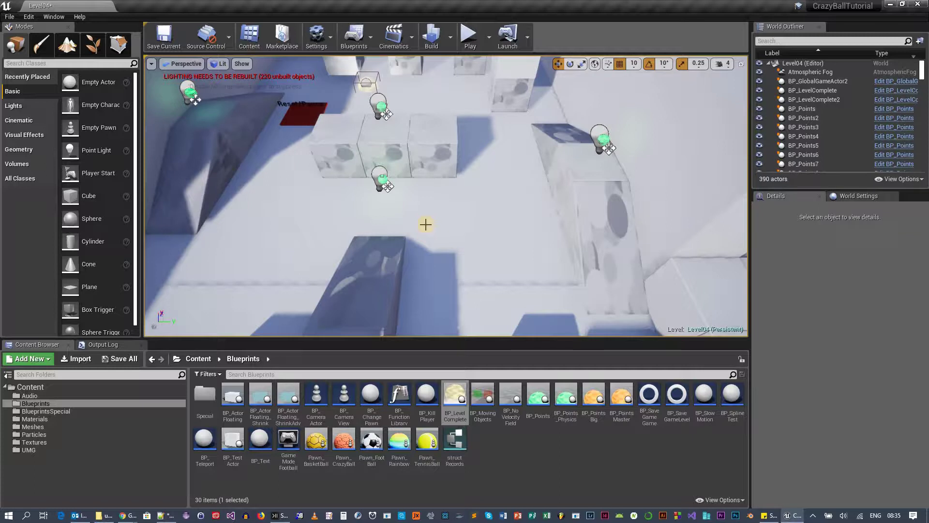
{"action": "left_click", "coordinate": [566, 456]}
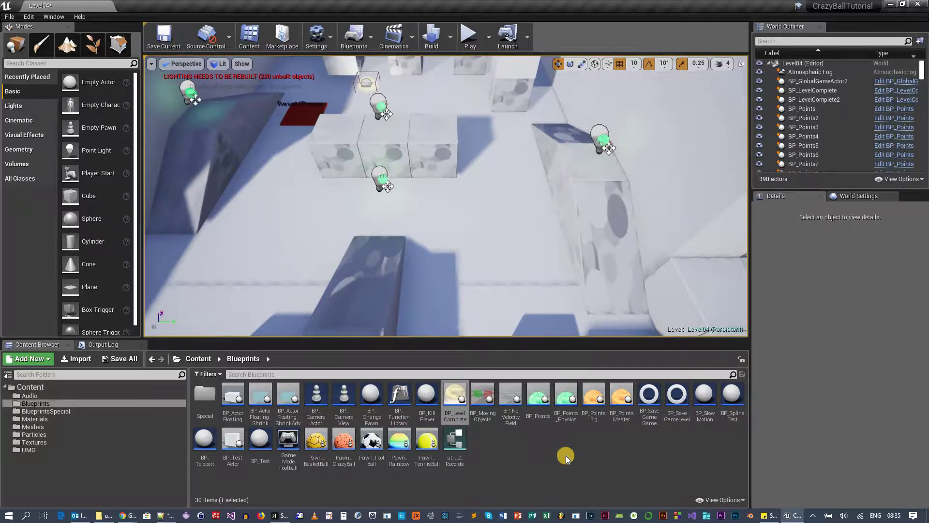
{"action": "right_click", "coordinate": [565, 455]}
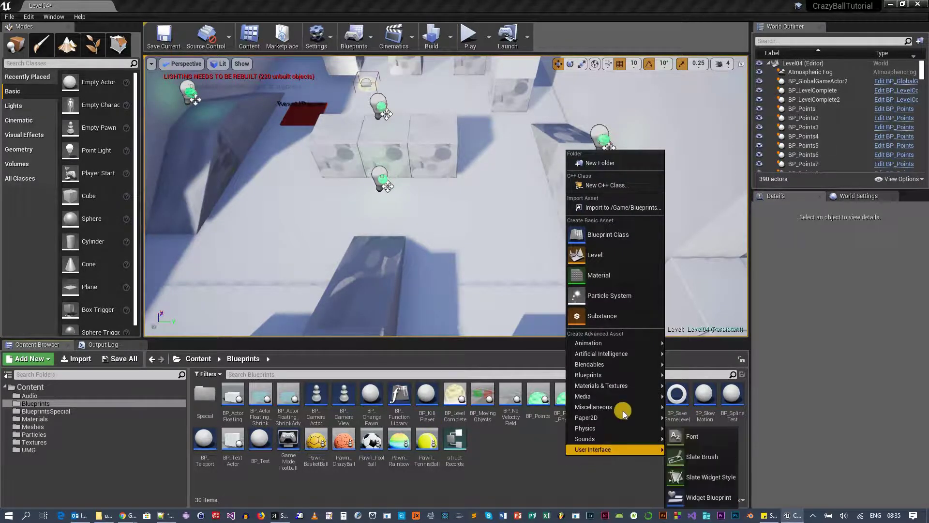
{"action": "mouse_move", "coordinate": [641, 372]}
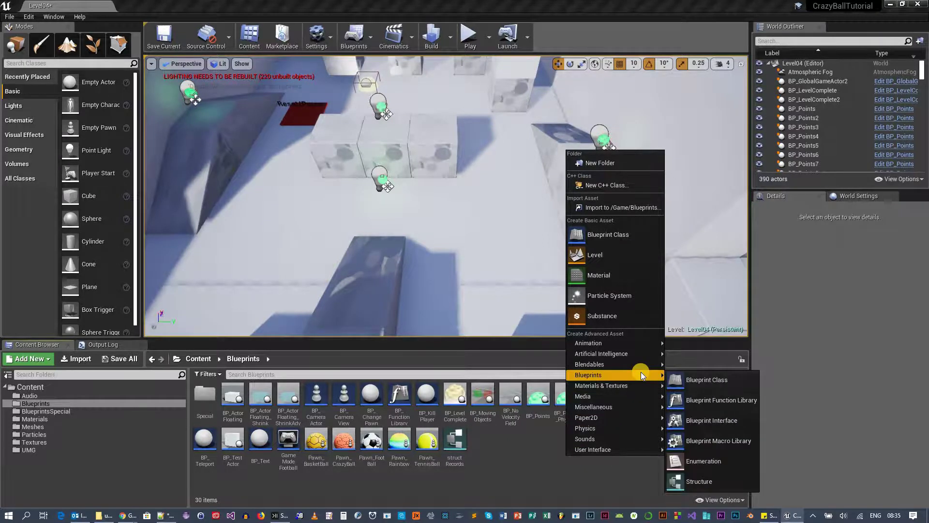
{"action": "left_click", "coordinate": [706, 381]}
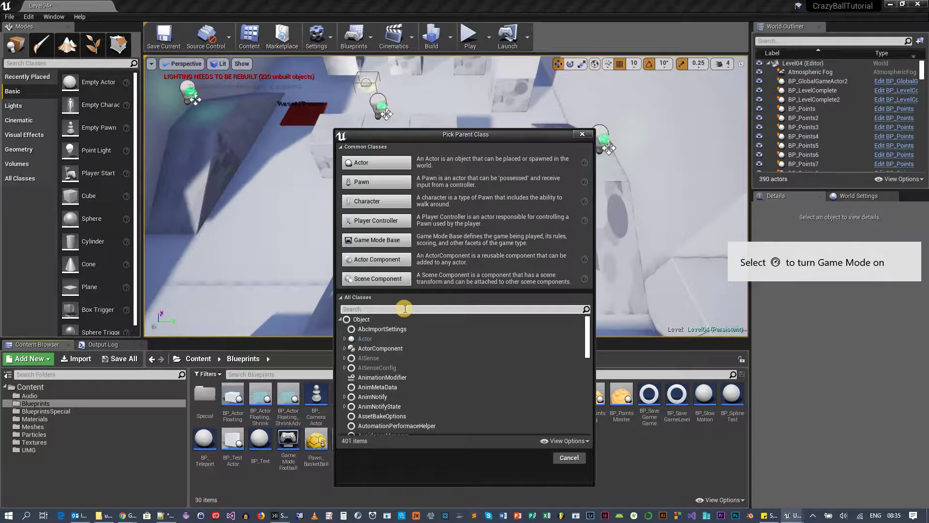
{"action": "type", "text": "gameinstan"}
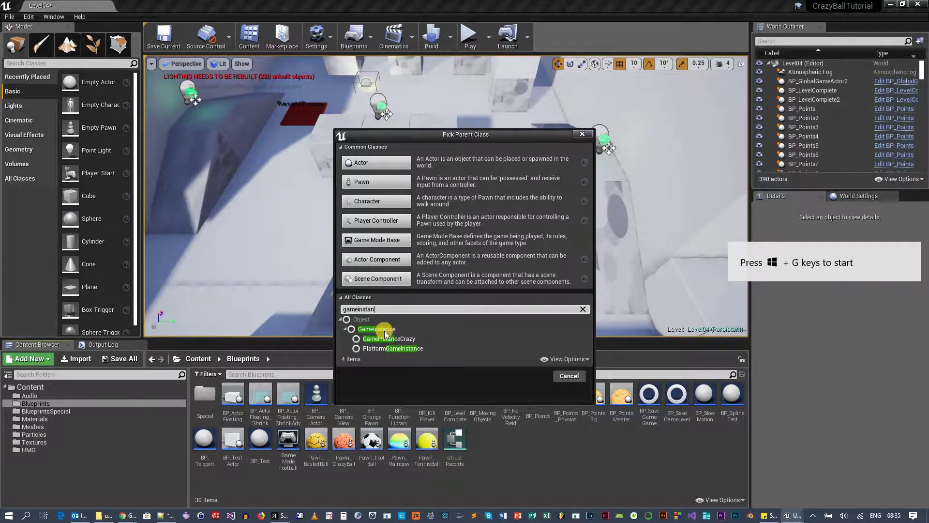
{"action": "left_click", "coordinate": [385, 330]}
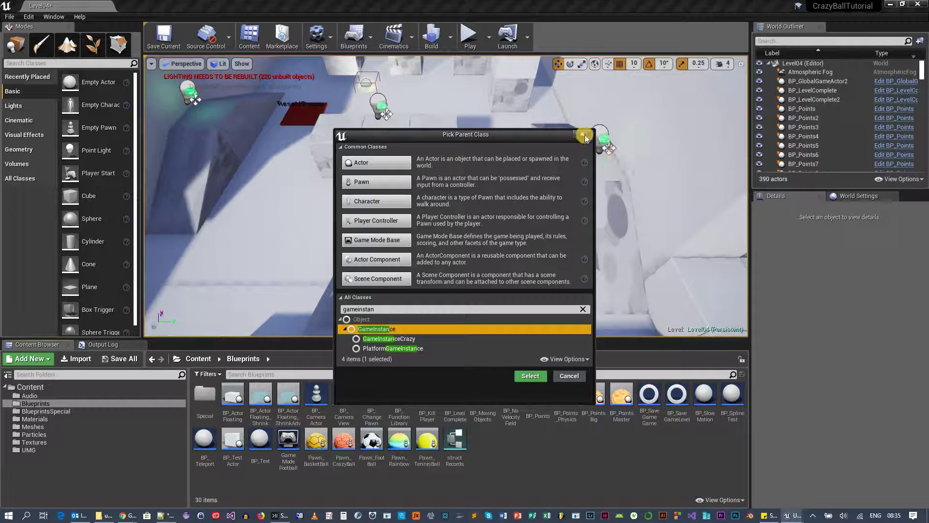
{"action": "left_click", "coordinate": [530, 375]}
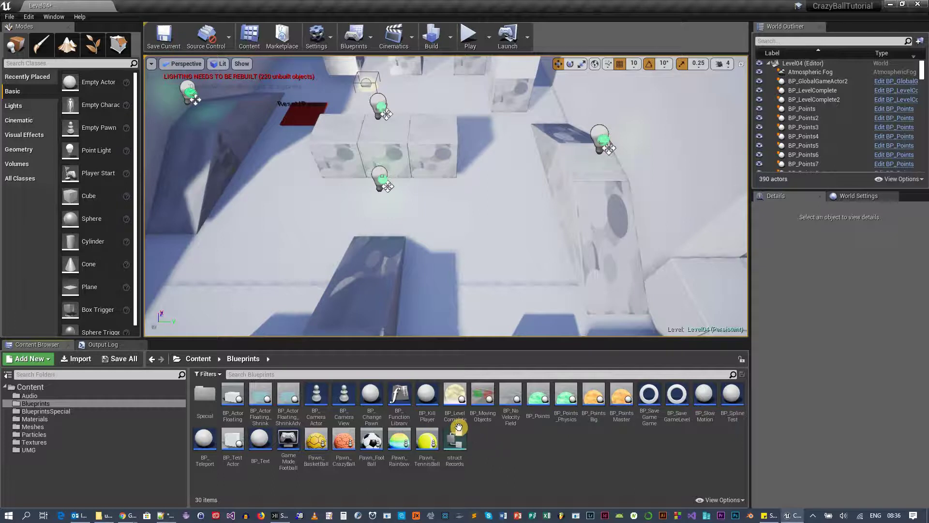
Step: Open GameInstanceCrazy from BlueprintsSpecial and frame its load and save SaveGame node groups
{"action": "left_click", "coordinate": [427, 395]}
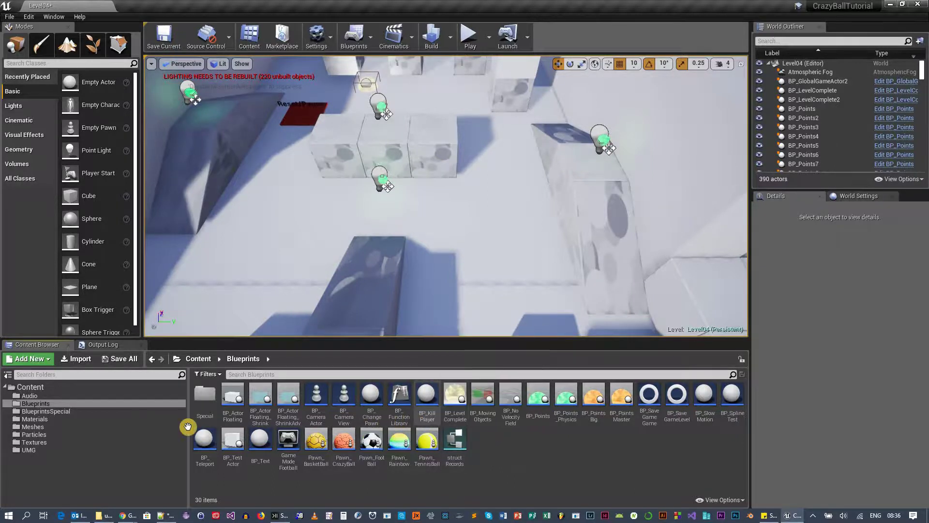
{"action": "left_click", "coordinate": [73, 410]}
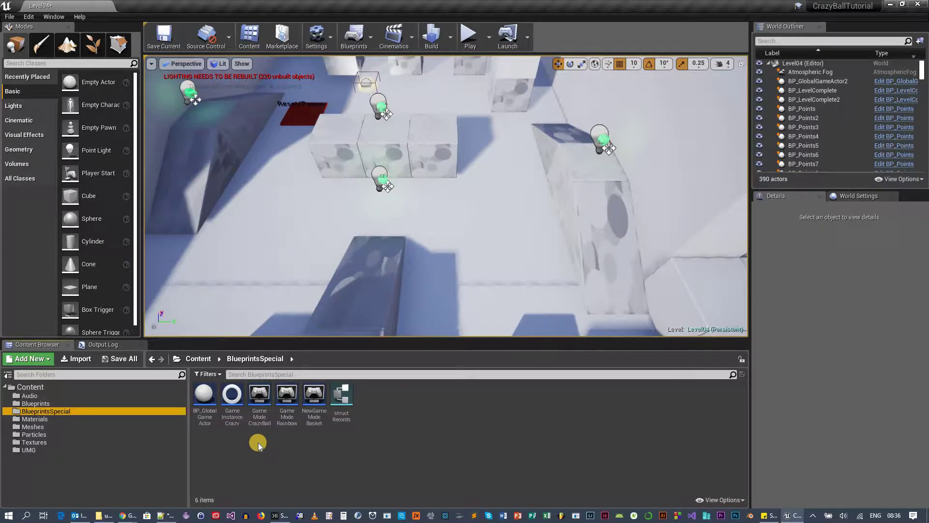
{"action": "left_click", "coordinate": [234, 421]}
{"action": "double_click", "coordinate": [235, 422]}
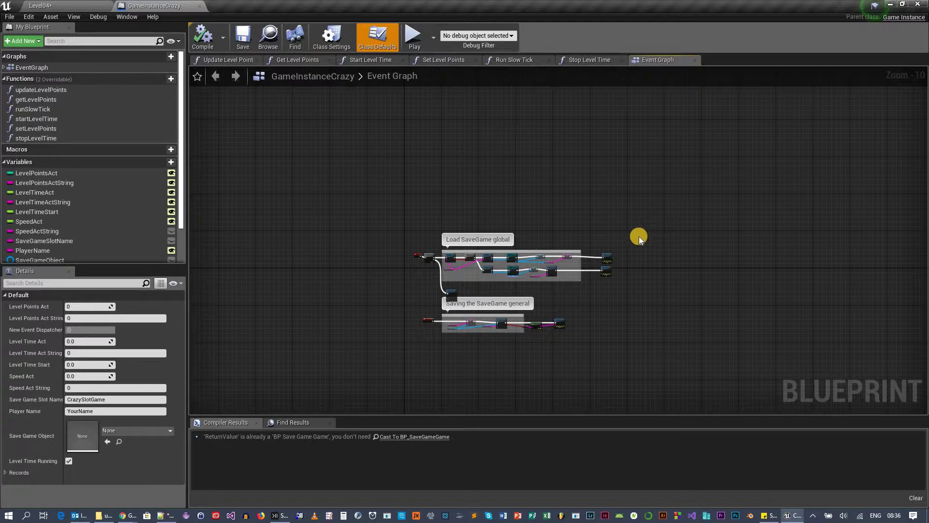
{"action": "scroll", "coordinate": [628, 321], "scroll_direction": "up", "scroll_amount": 2}
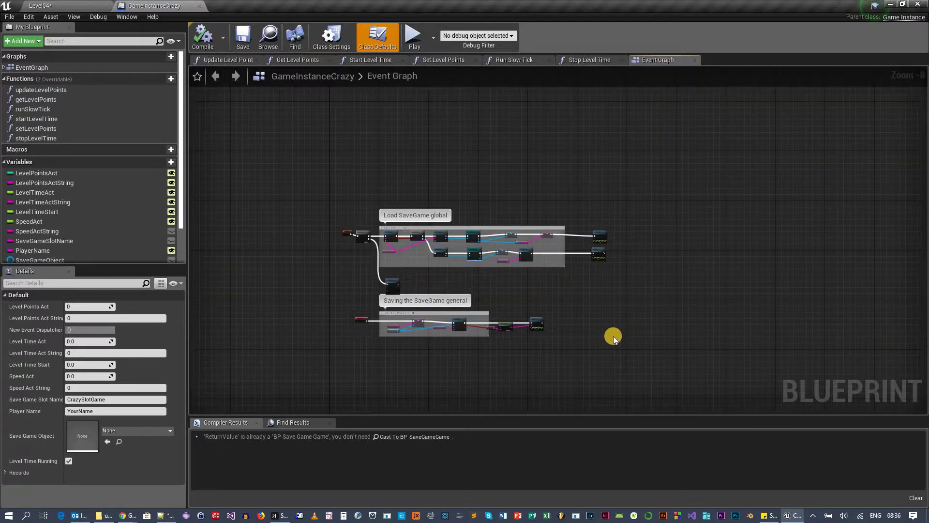
{"action": "scroll", "coordinate": [614, 337], "scroll_direction": "up", "scroll_amount": 2}
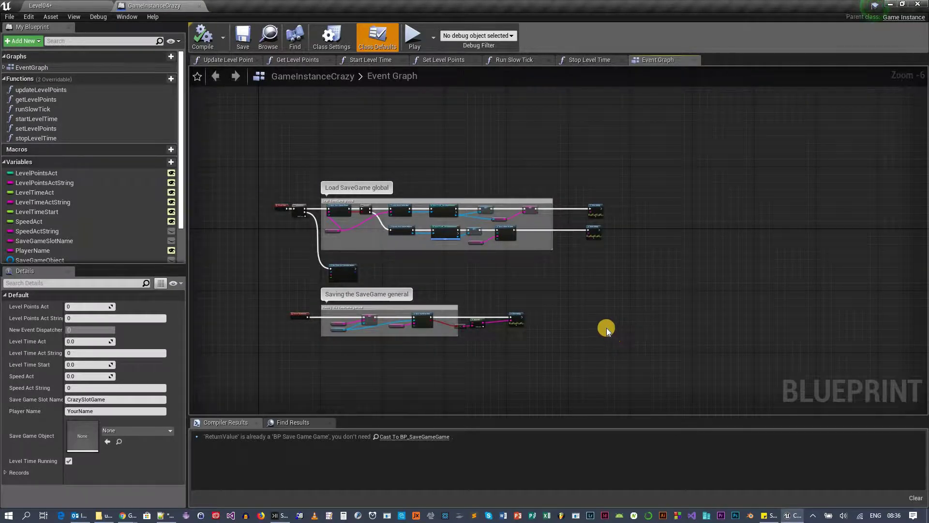
{"action": "right_click_drag", "start_coordinate": [606, 298], "coordinate": [692, 307]}
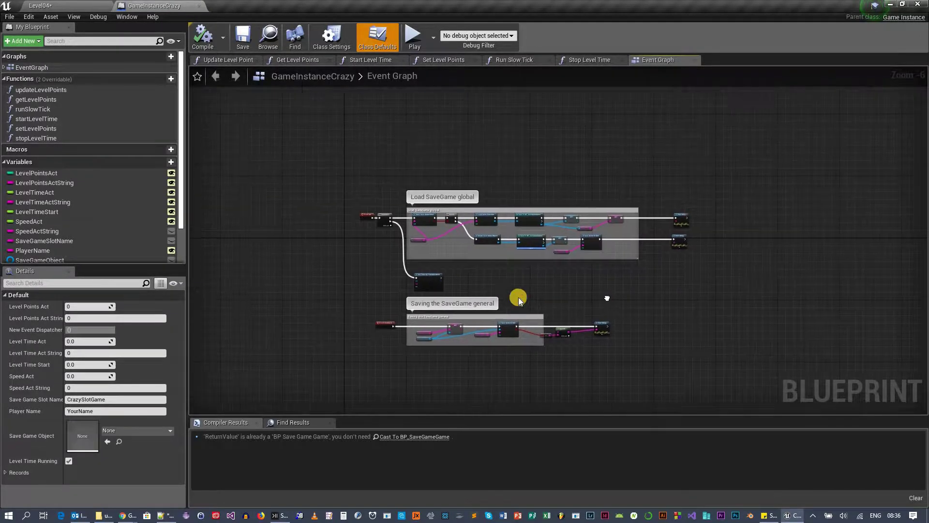
{"action": "scroll", "coordinate": [518, 297], "scroll_direction": "up", "scroll_amount": 2}
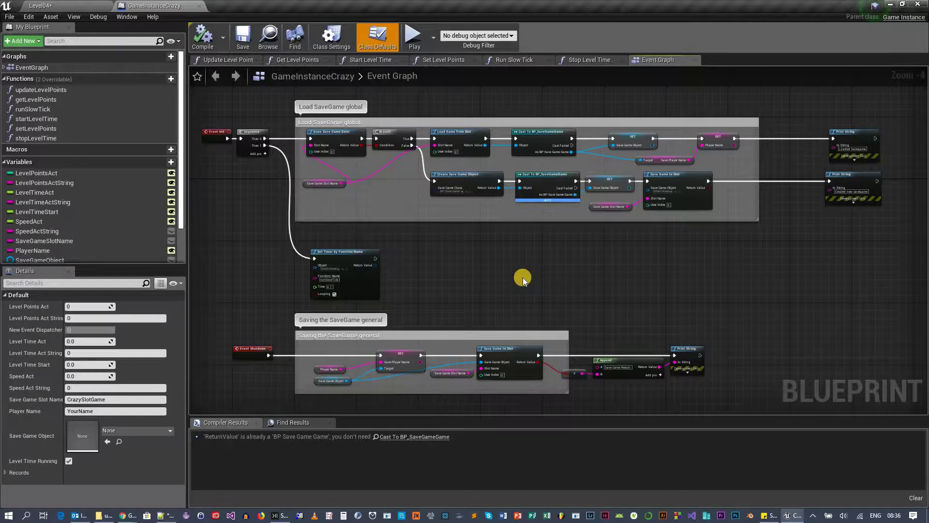
{"action": "scroll", "coordinate": [522, 277], "scroll_direction": "down", "scroll_amount": 2}
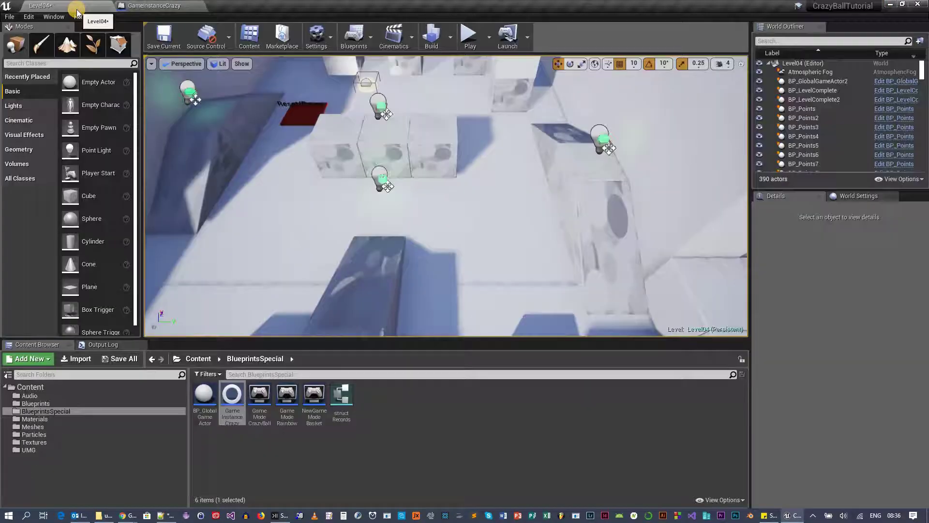
Step: Back on Level04, browse the Blueprints folder and look up the SaveGame parent class without creating a class
{"action": "left_click", "coordinate": [78, 6]}
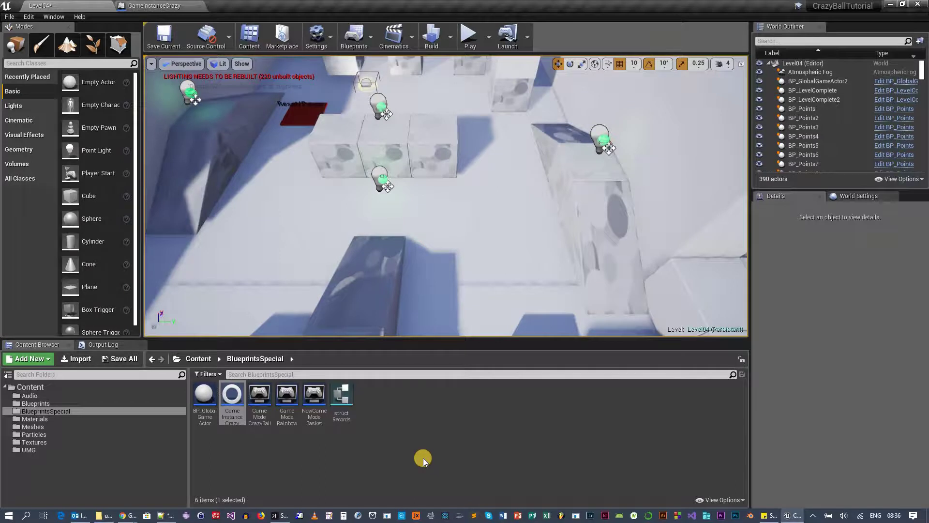
{"action": "left_click", "coordinate": [54, 404]}
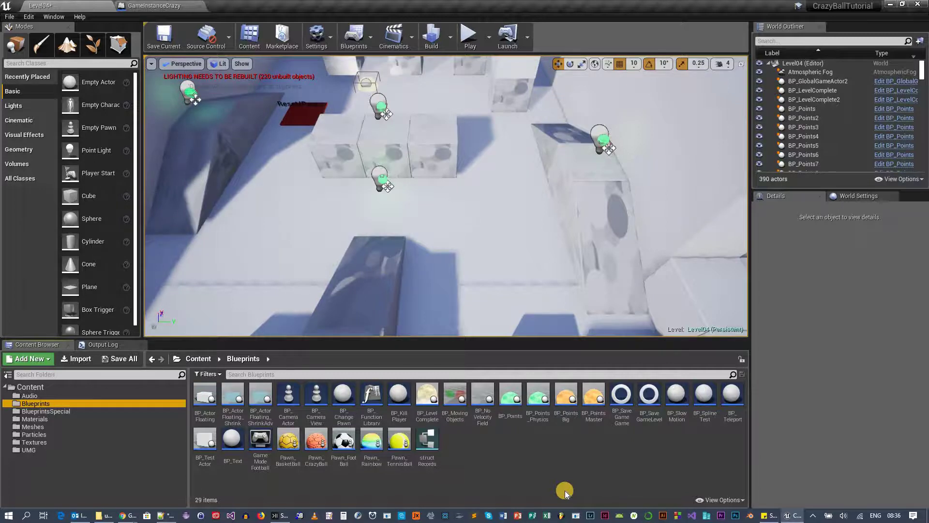
{"action": "right_click", "coordinate": [649, 440]}
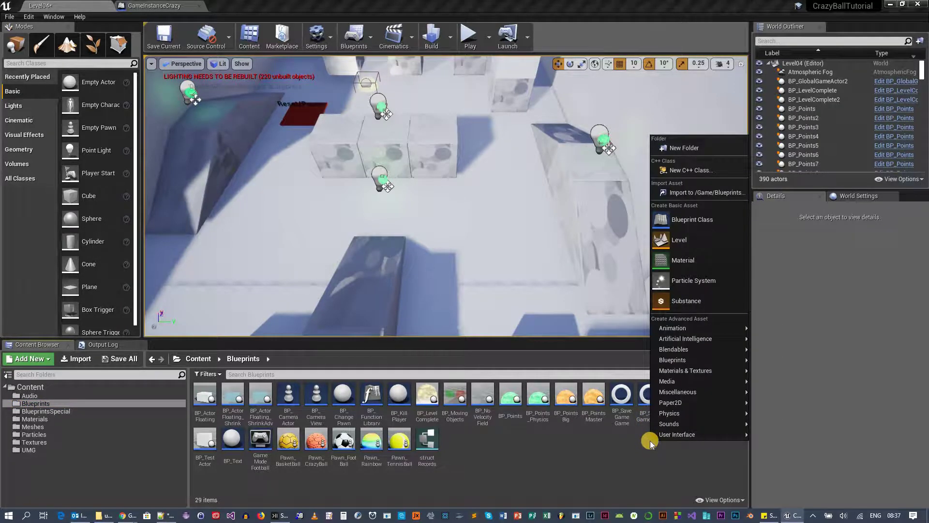
{"action": "left_click", "coordinate": [687, 221]}
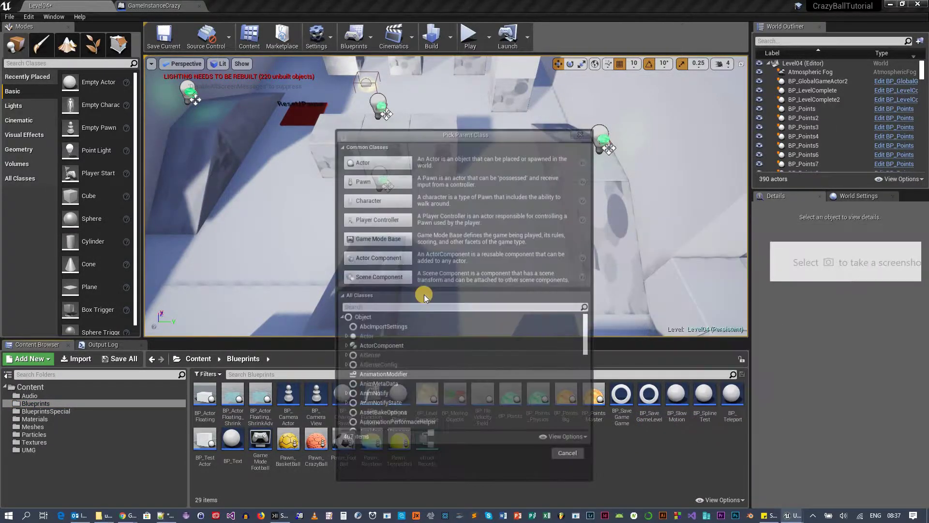
{"action": "left_click", "coordinate": [425, 307]}
{"action": "type", "text": "save"}
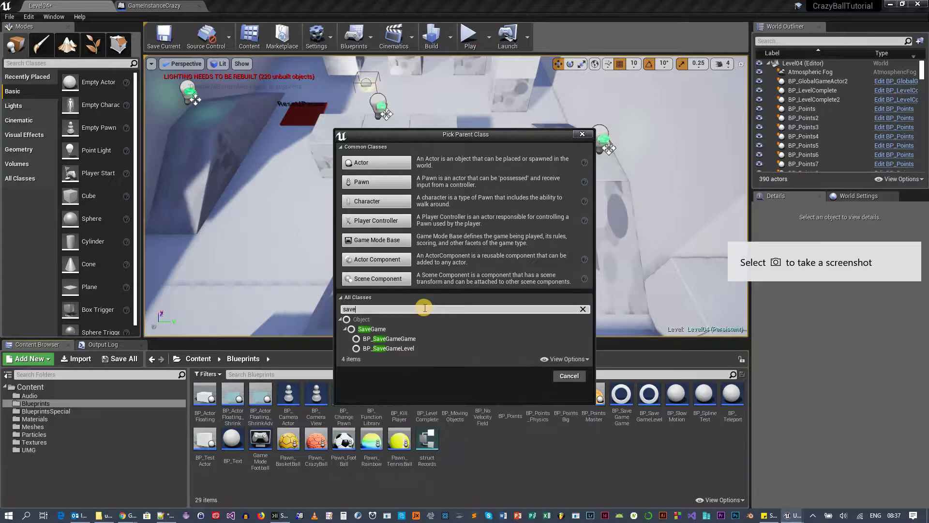
{"action": "type", "text": "game"}
{"action": "left_click", "coordinate": [457, 330]}
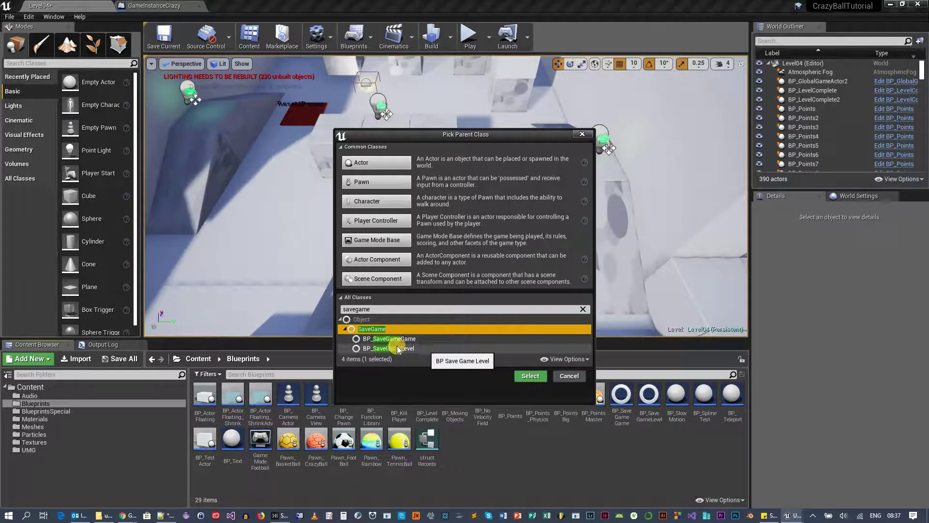
{"action": "left_click", "coordinate": [575, 377]}
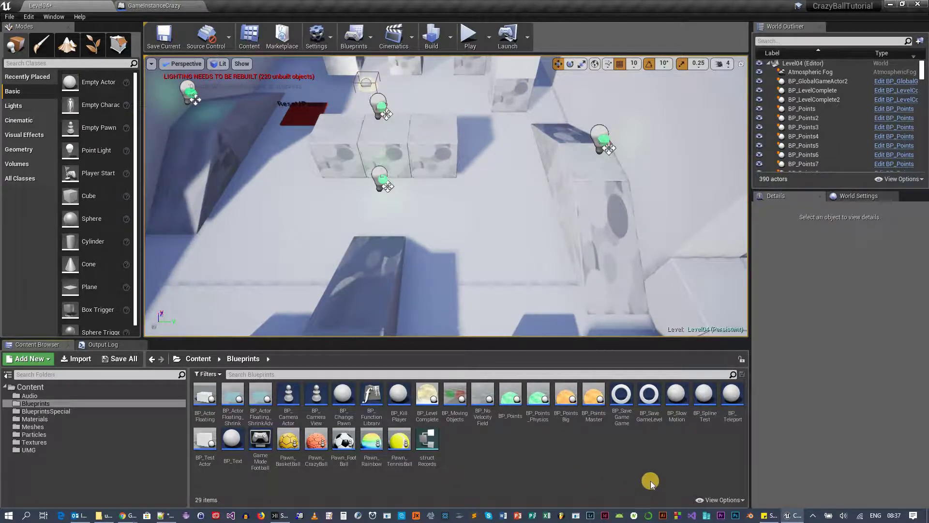
Step: Open BP_SaveGameLevel and inspect its records variable of type Struct Records
{"action": "double_click", "coordinate": [648, 412]}
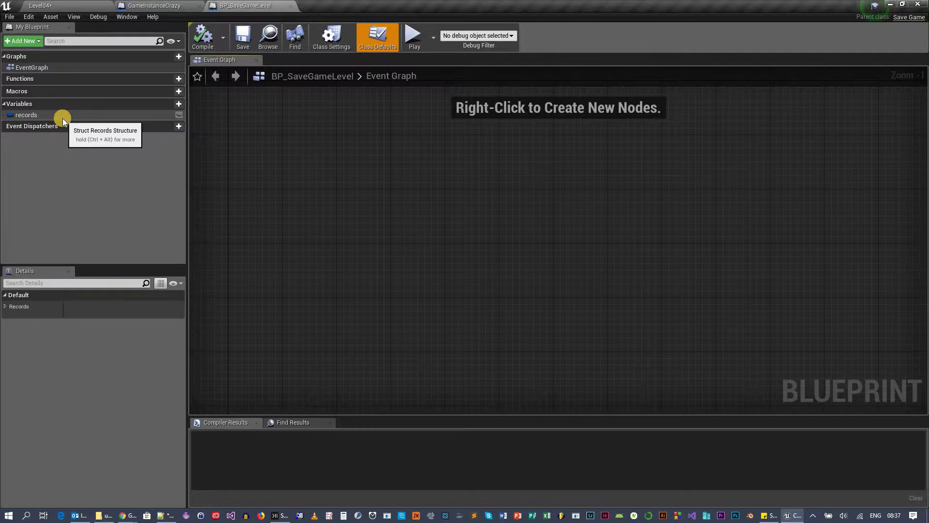
{"action": "left_click", "coordinate": [36, 115]}
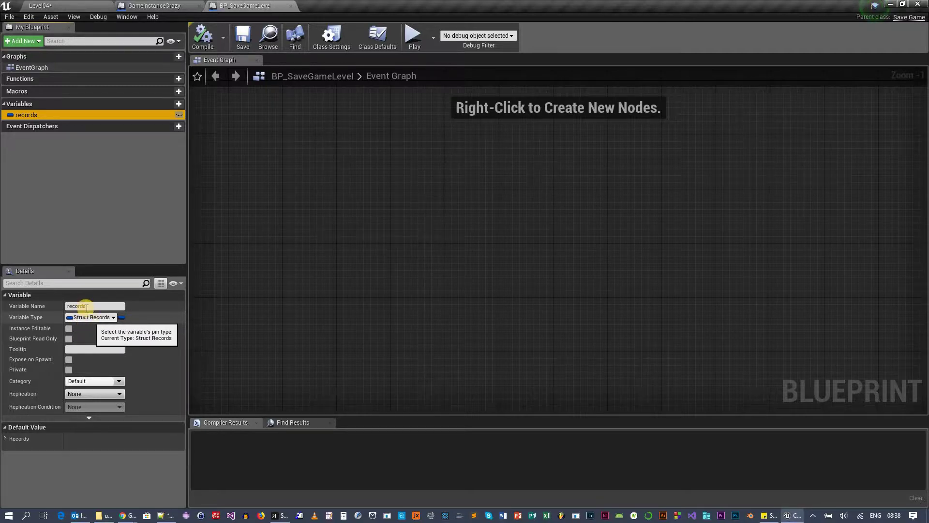
{"action": "left_click", "coordinate": [78, 9]}
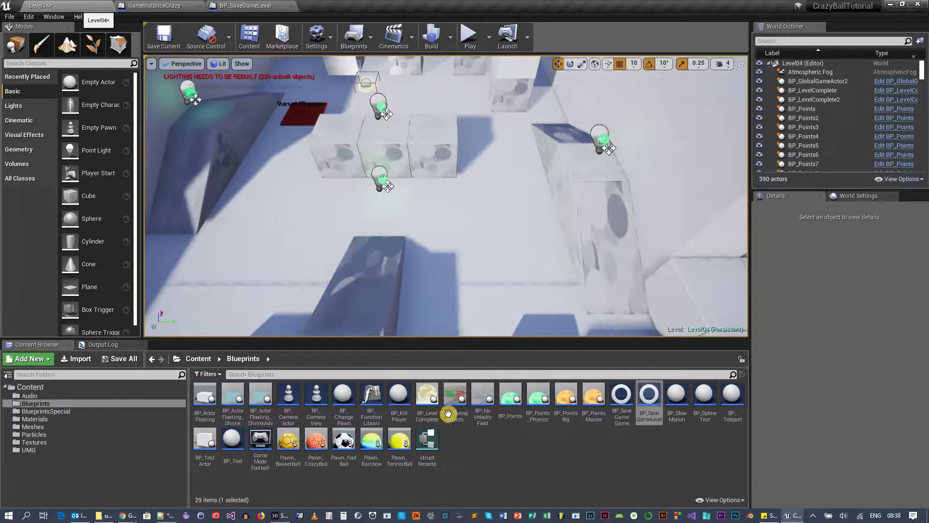
{"action": "right_click", "coordinate": [483, 450]}
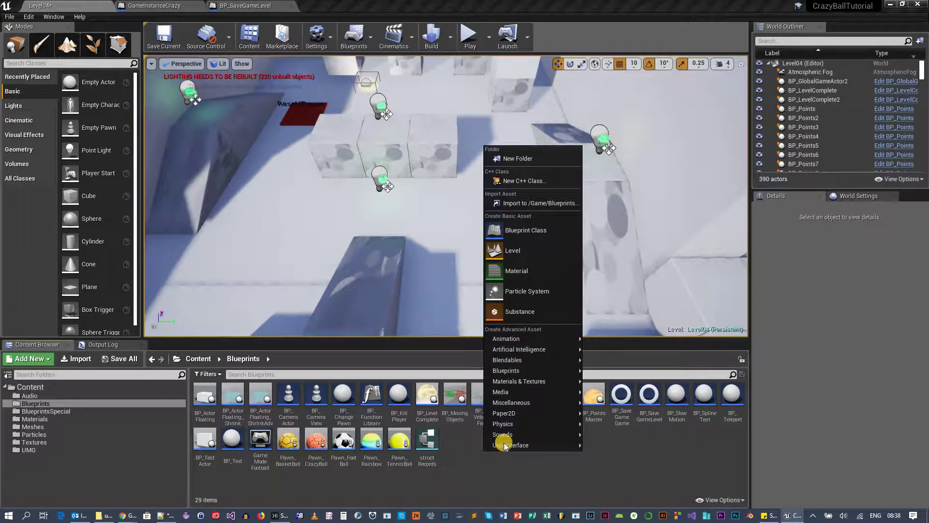
{"action": "mouse_move", "coordinate": [563, 370]}
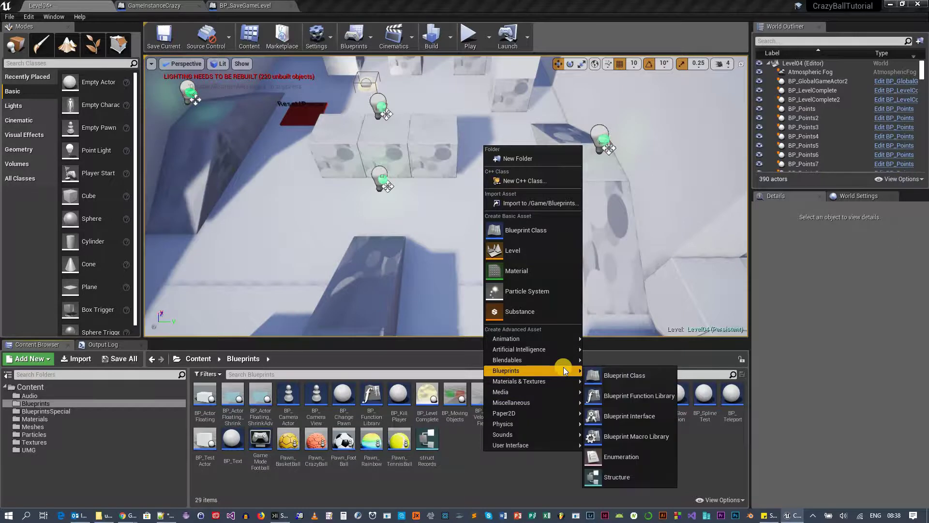
{"action": "left_click", "coordinate": [622, 477]}
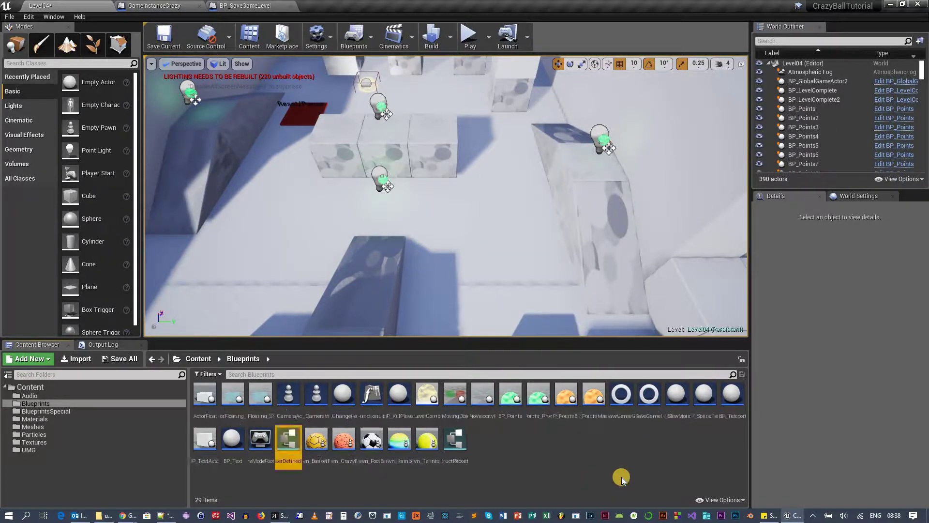
{"action": "left_click", "coordinate": [288, 445]}
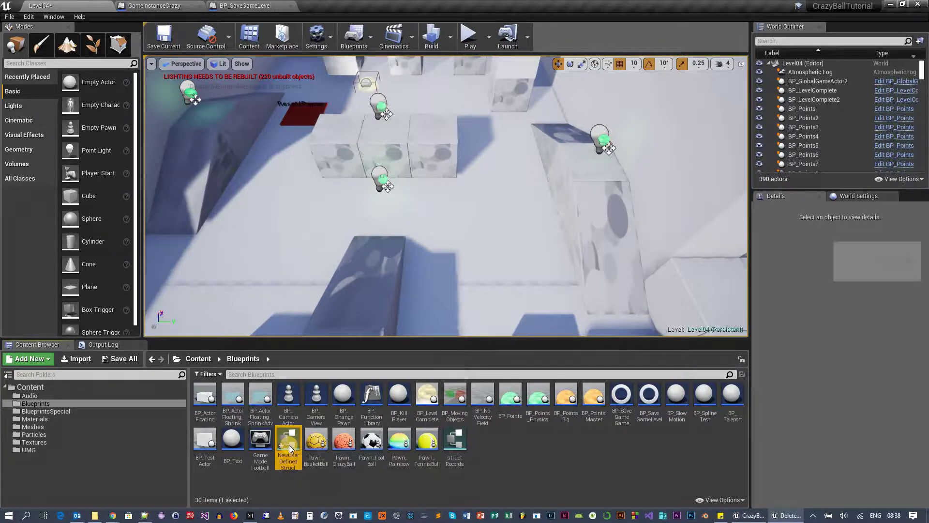
{"action": "key", "text": "Delete"}
{"action": "left_click", "coordinate": [448, 414]}
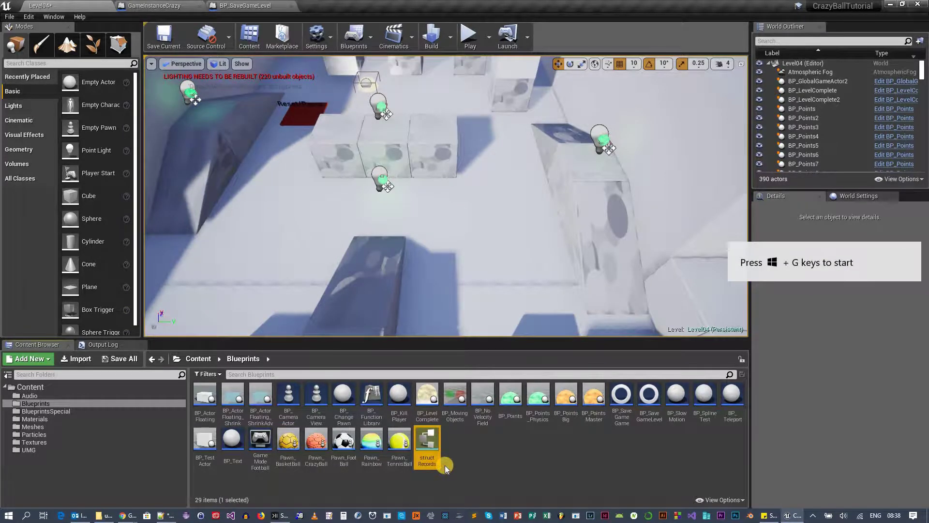
Step: Open structRecords and confirm the highscore field is an Integer array
{"action": "double_click", "coordinate": [424, 442]}
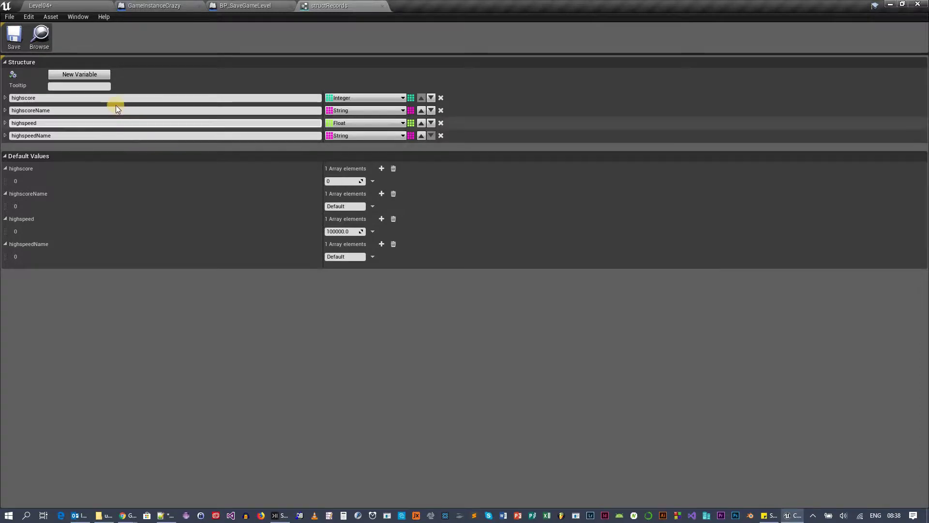
{"action": "left_click", "coordinate": [86, 97]}
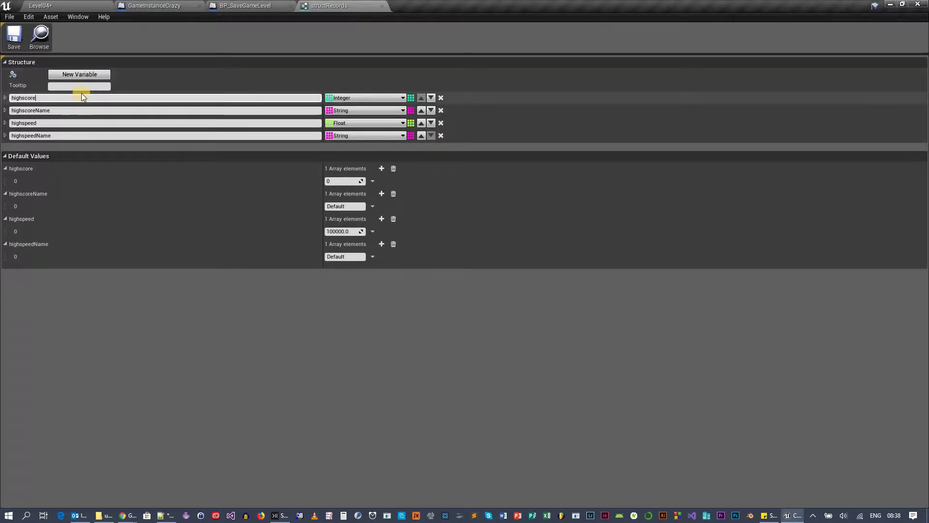
{"action": "left_click", "coordinate": [361, 98]}
{"action": "left_click", "coordinate": [411, 99]}
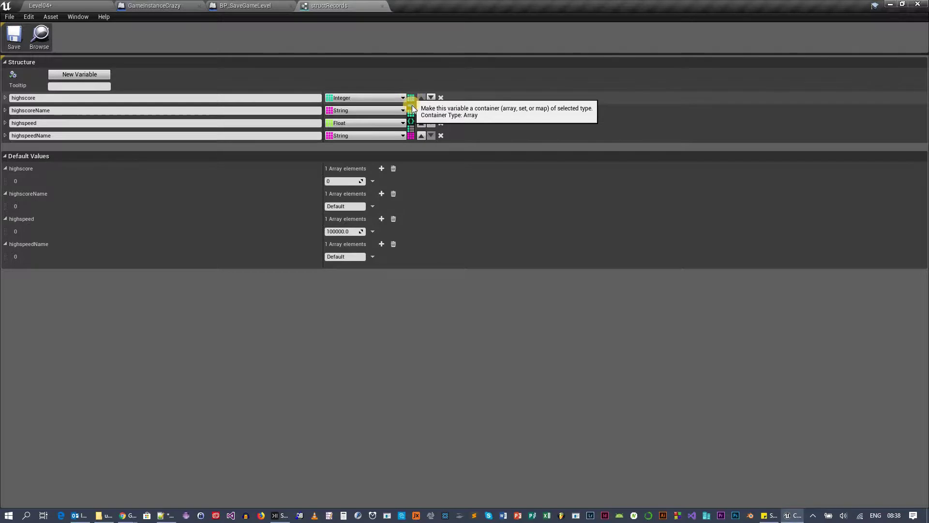
{"action": "left_click", "coordinate": [411, 99]}
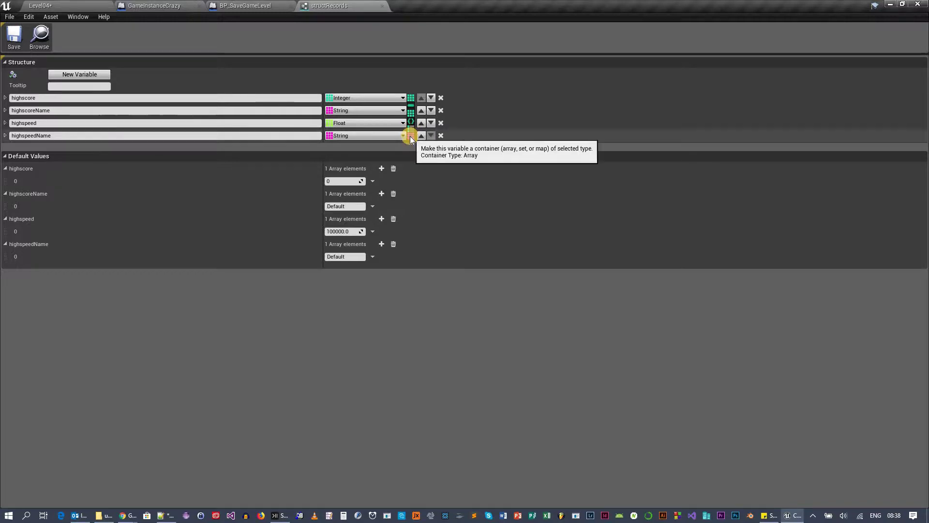
{"action": "left_click", "coordinate": [520, 108]}
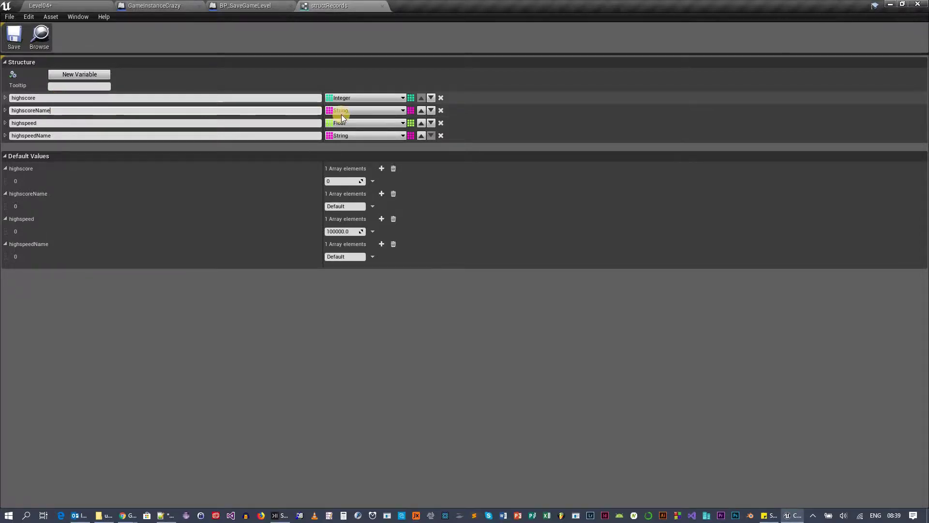
Step: Review the highspeed and highspeedName field names
{"action": "left_click", "coordinate": [80, 122]}
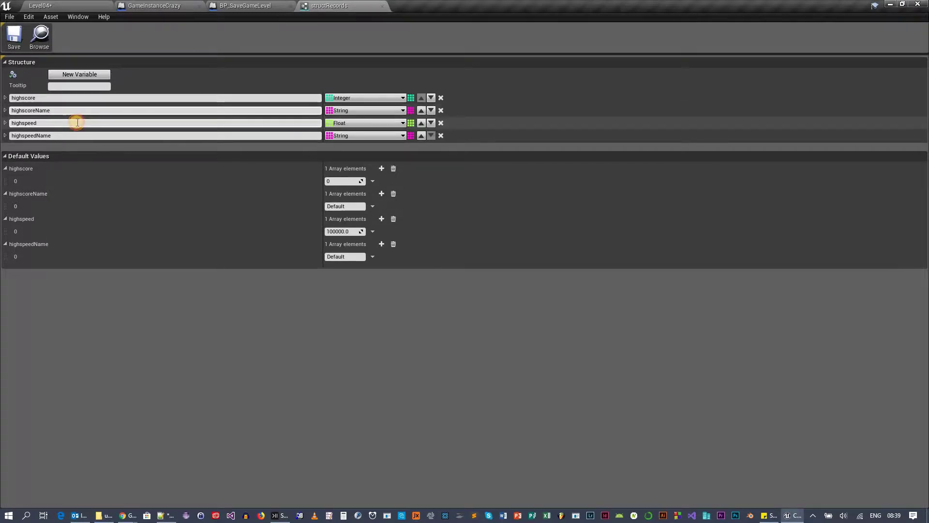
{"action": "key", "text": "Return"}
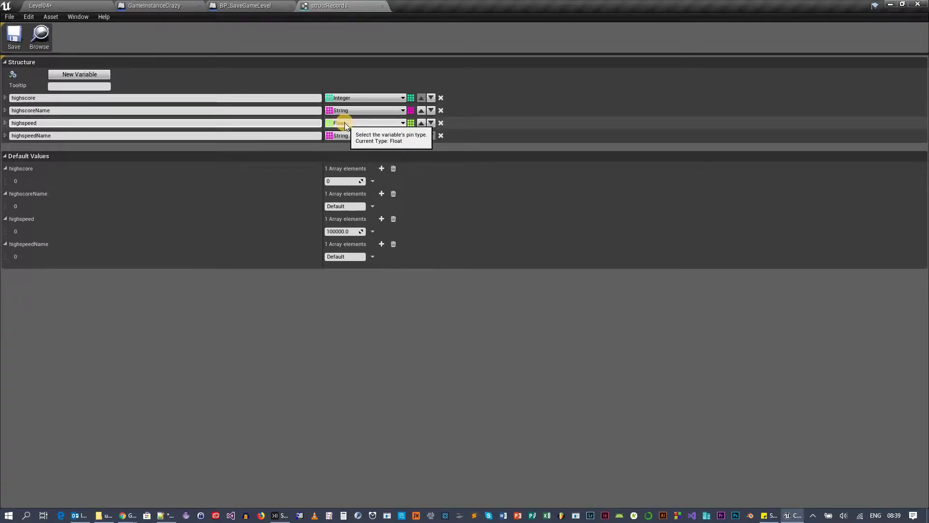
{"action": "left_click", "coordinate": [68, 135]}
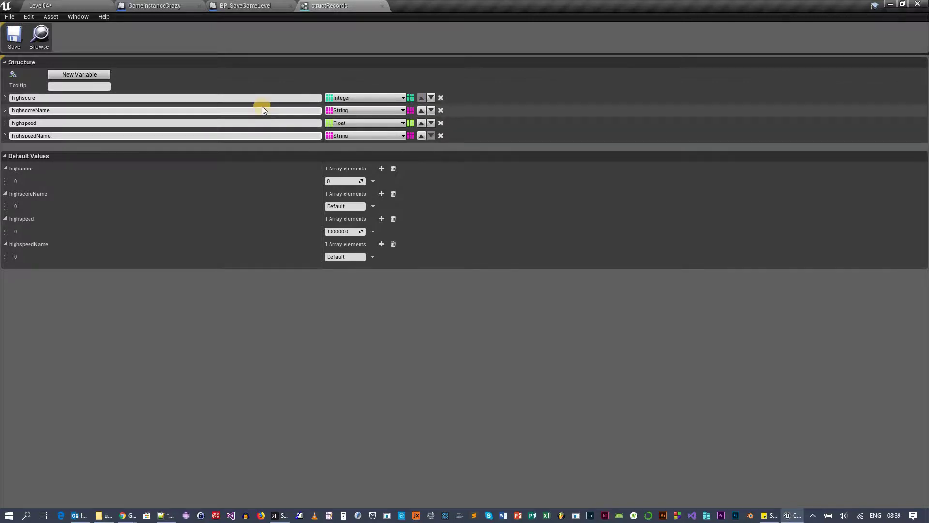
Step: Confirm BP_SaveGameLevel's records variable keeps the Struct Records type, then go back to Level04
{"action": "left_click", "coordinate": [262, 7]}
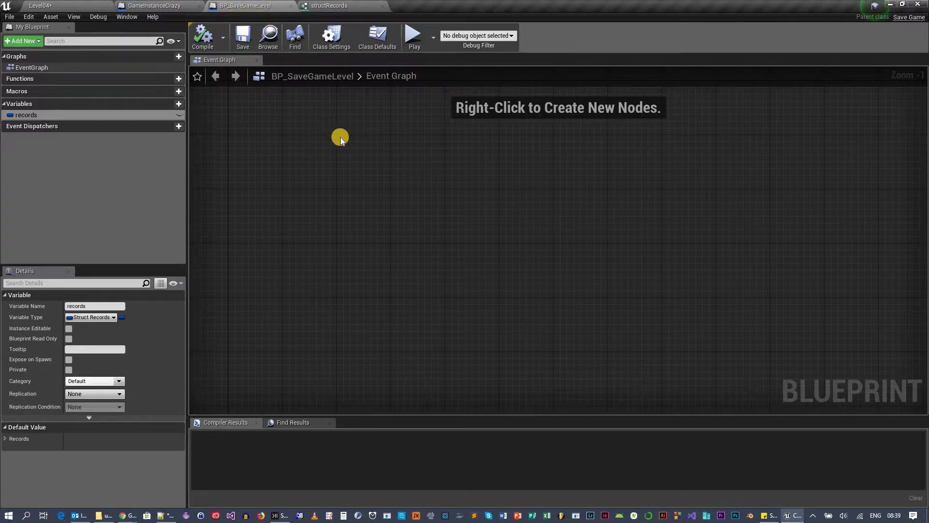
{"action": "double_click", "coordinate": [33, 118]}
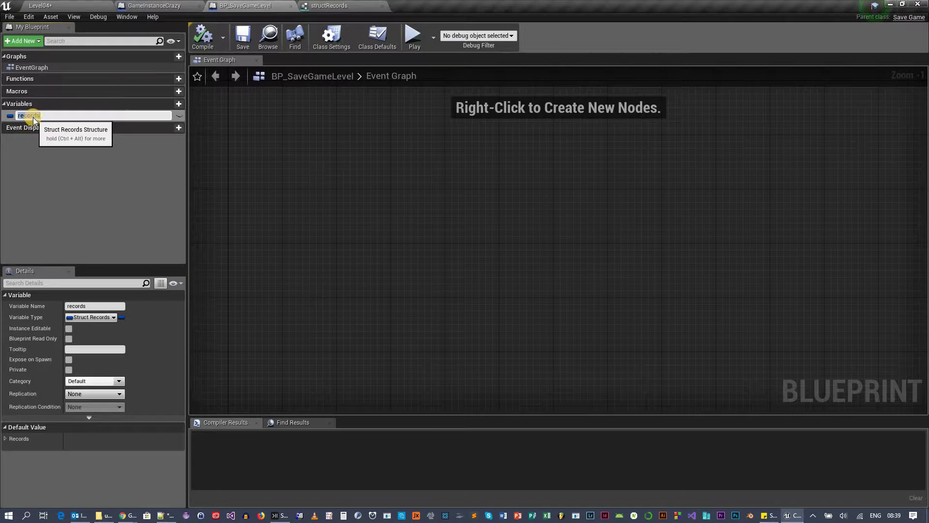
{"action": "key", "text": "Return"}
{"action": "left_click", "coordinate": [87, 317]}
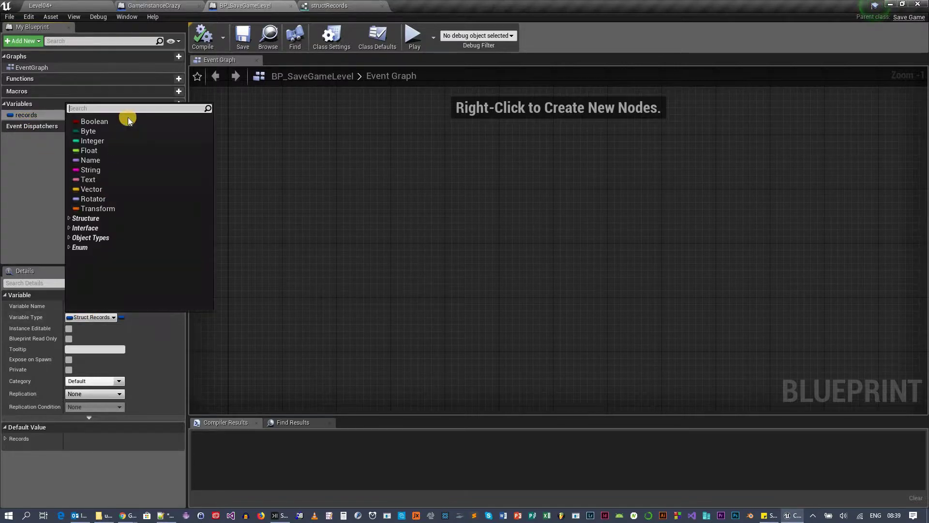
{"action": "type", "text": "st"}
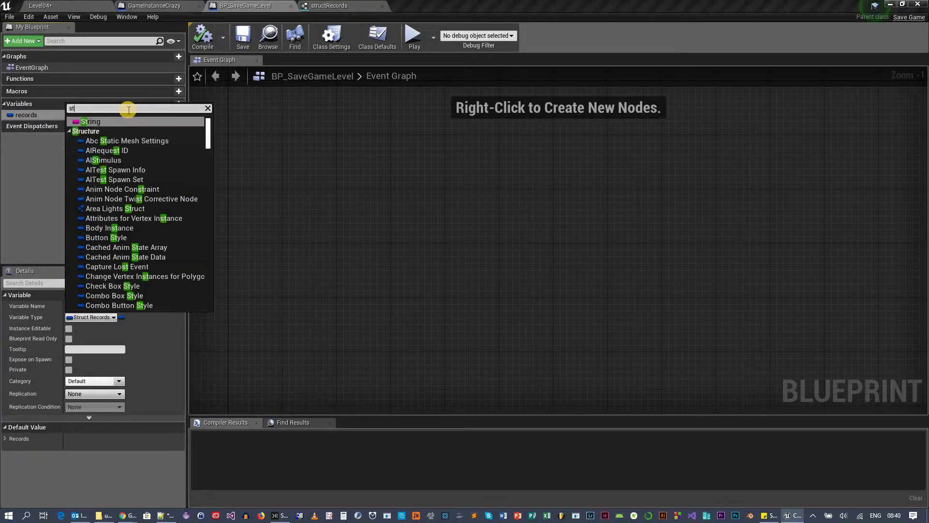
{"action": "type", "text": "ruct reco"}
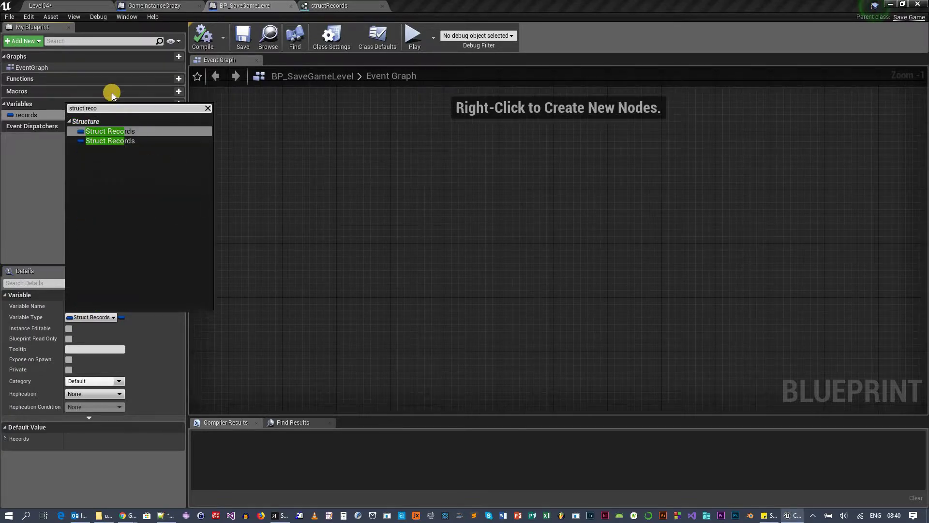
{"action": "left_click", "coordinate": [315, 254]}
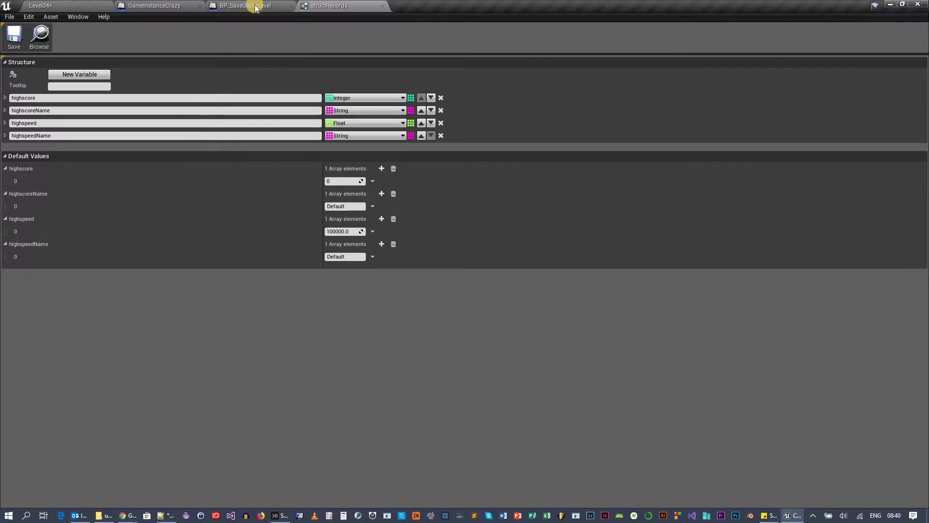
{"action": "left_click", "coordinate": [236, 22]}
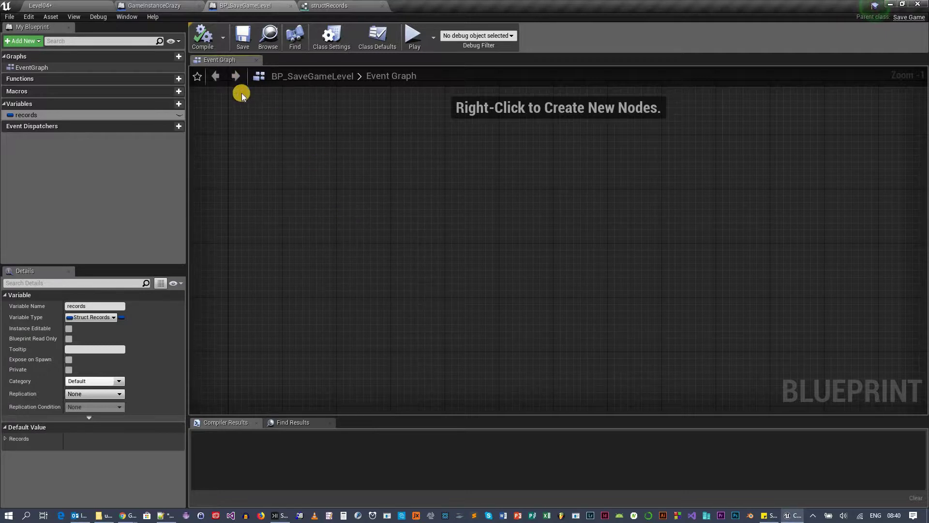
{"action": "left_click", "coordinate": [54, 5]}
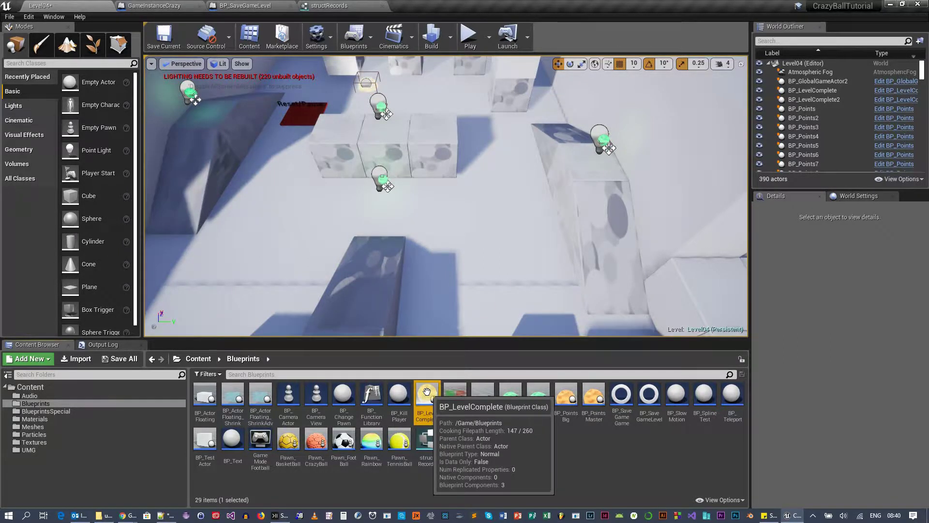
Step: Show the UMG folder with UMG_Game, UMG_LevelComplete and UMG_Menu in the Content Browser
{"action": "left_click_drag", "start_coordinate": [427, 392], "coordinate": [405, 124]}
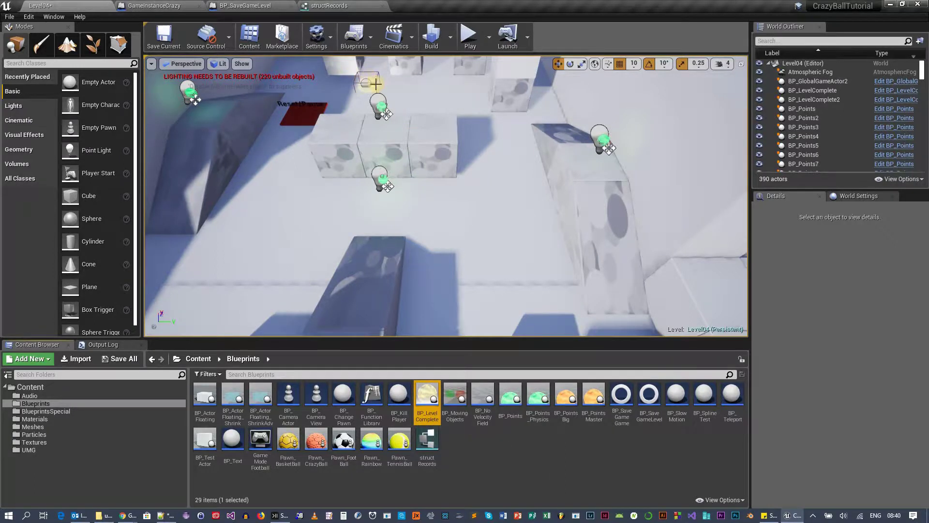
{"action": "left_click_drag", "start_coordinate": [375, 85], "coordinate": [406, 104]}
{"action": "left_click", "coordinate": [36, 451]}
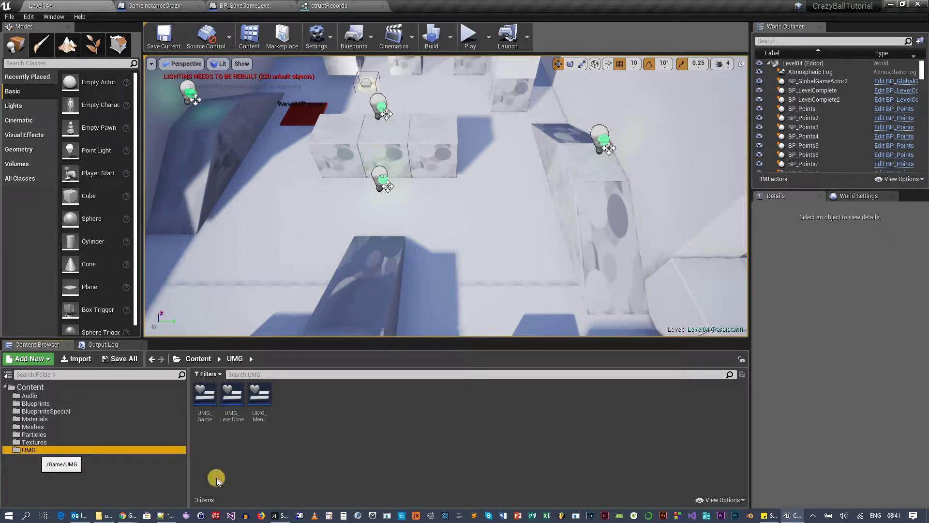
Step: Open UMG_LevelDone and select the text block under the Highscore heading
{"action": "double_click", "coordinate": [233, 411]}
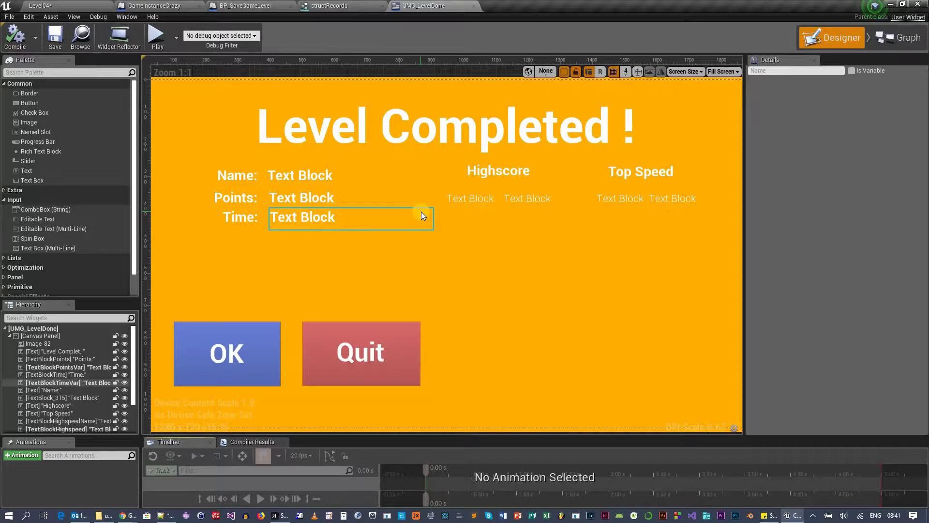
{"action": "left_click", "coordinate": [527, 173]}
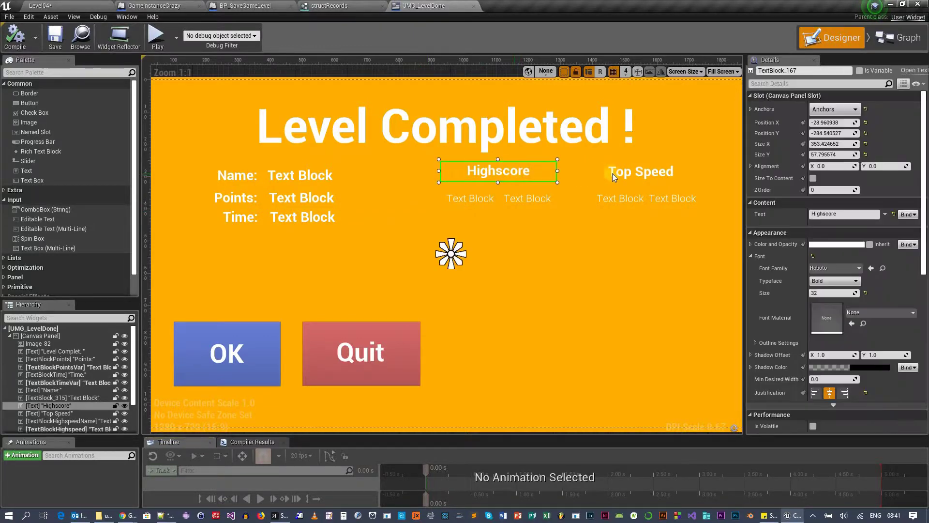
{"action": "left_click", "coordinate": [611, 174]}
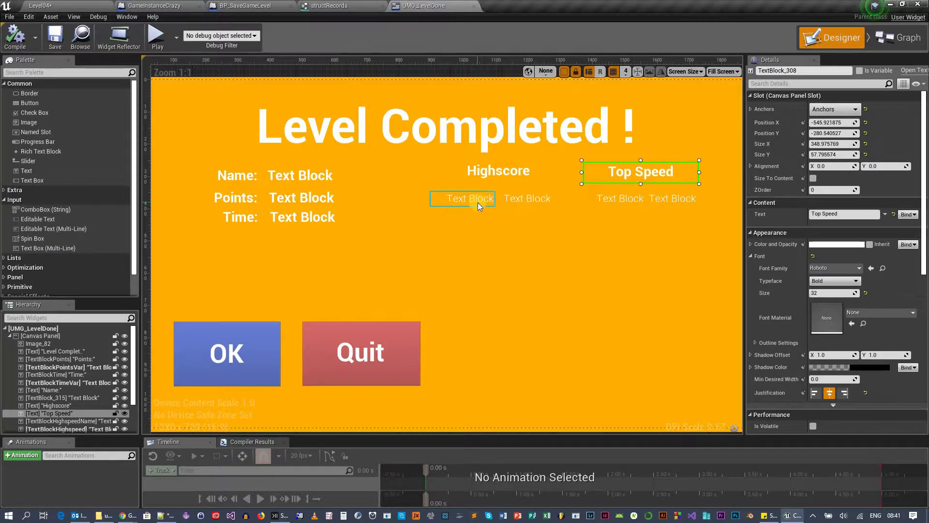
{"action": "left_click", "coordinate": [477, 202]}
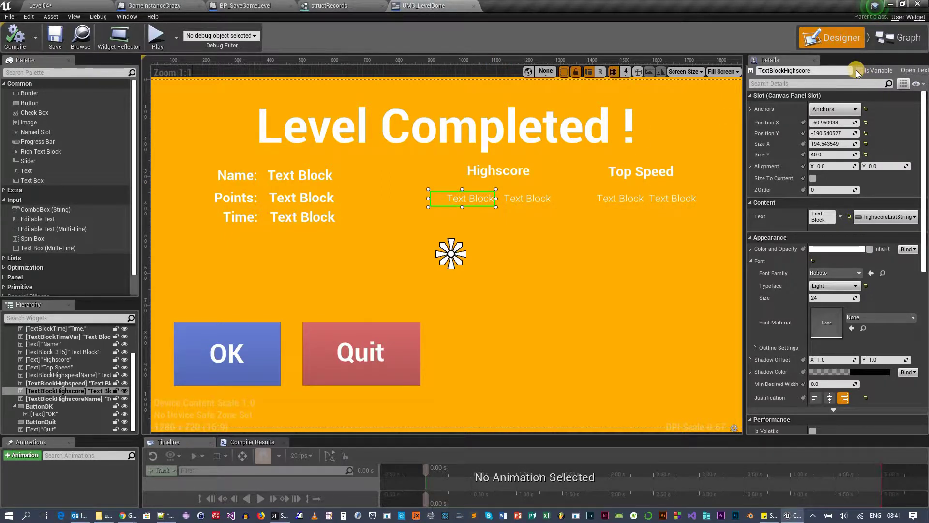
Step: Check the highscore text's binding to the highscore list string, then view the Event Graph
{"action": "left_click", "coordinate": [893, 216]}
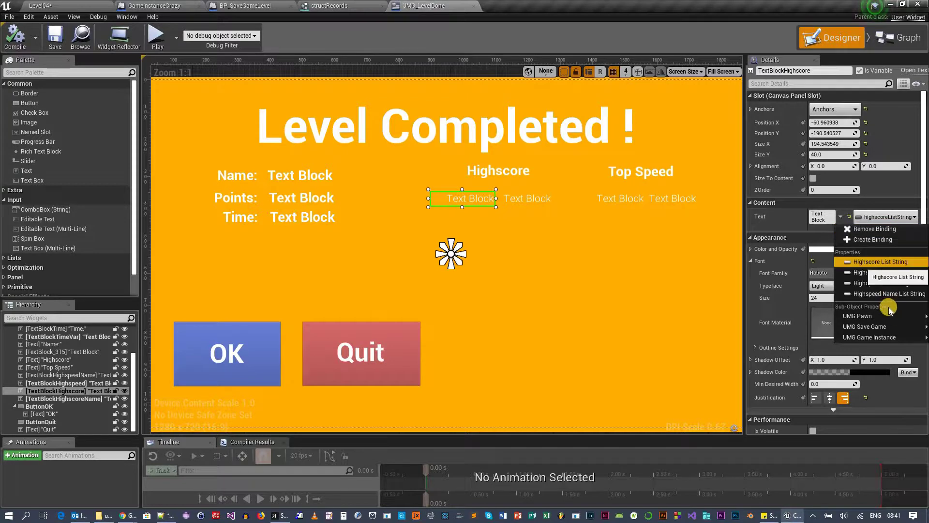
{"action": "mouse_move", "coordinate": [864, 326]}
{"action": "left_click", "coordinate": [633, 283]}
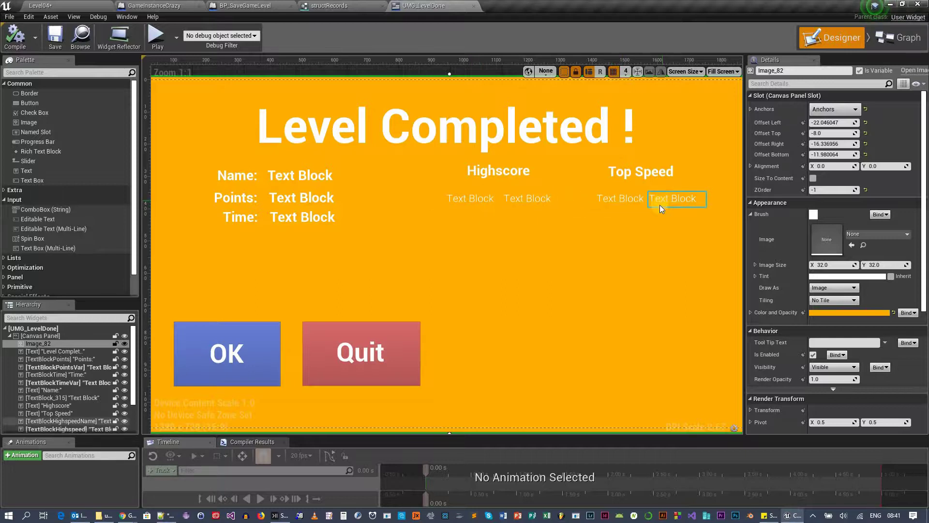
{"action": "left_click", "coordinate": [892, 40]}
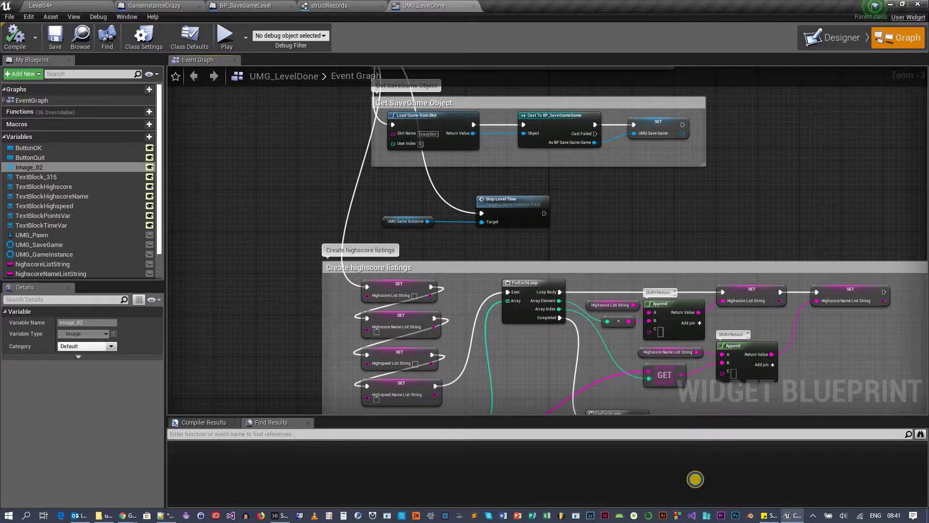
{"action": "mouse_move", "coordinate": [783, 147]}
{"action": "right_mouse_down"}
{"action": "mouse_move", "coordinate": [734, 329]}
{"action": "mouse_move", "coordinate": [745, 399]}
{"action": "right_mouse_up"}
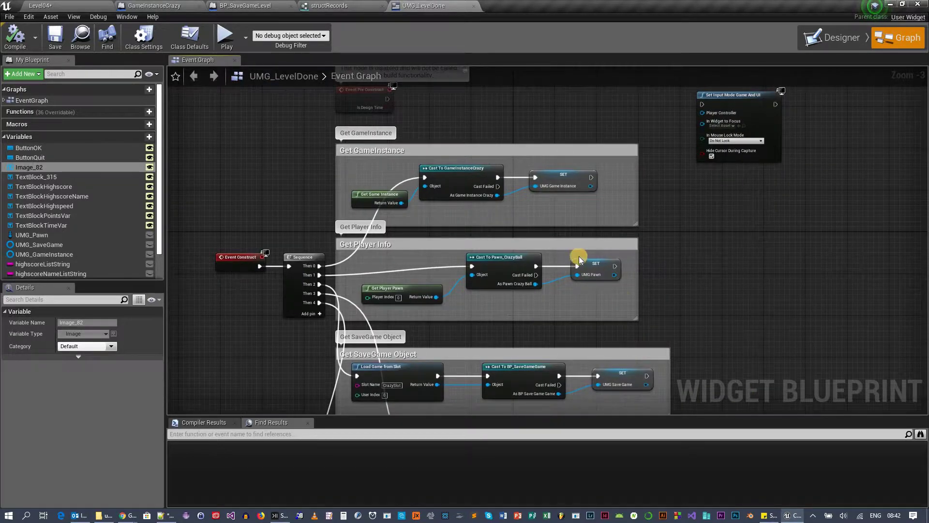
{"action": "left_click_drag", "start_coordinate": [506, 335], "coordinate": [533, 268]}
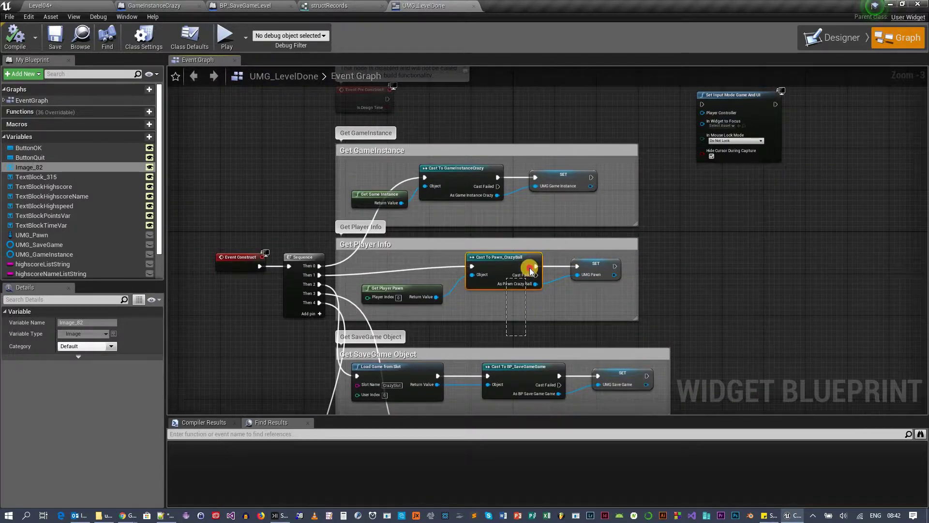
{"action": "left_click", "coordinate": [572, 324]}
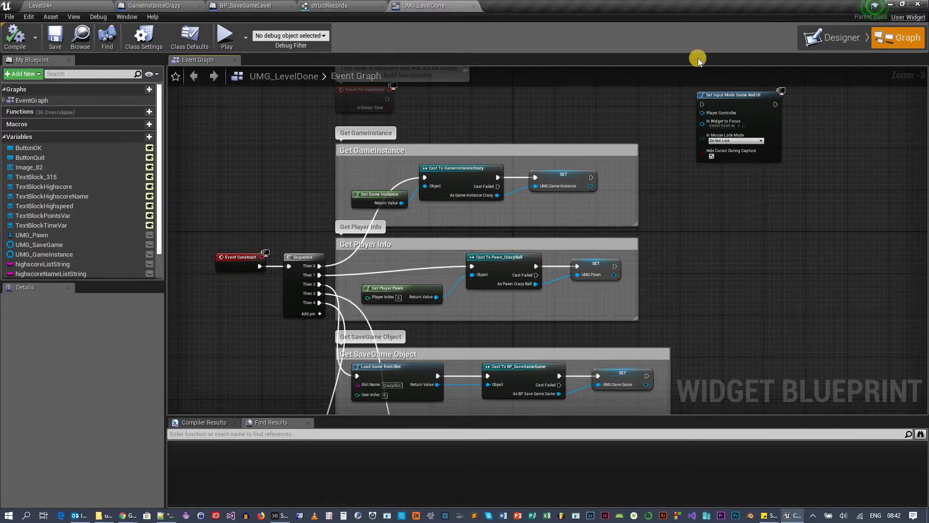
{"action": "left_click", "coordinate": [845, 42]}
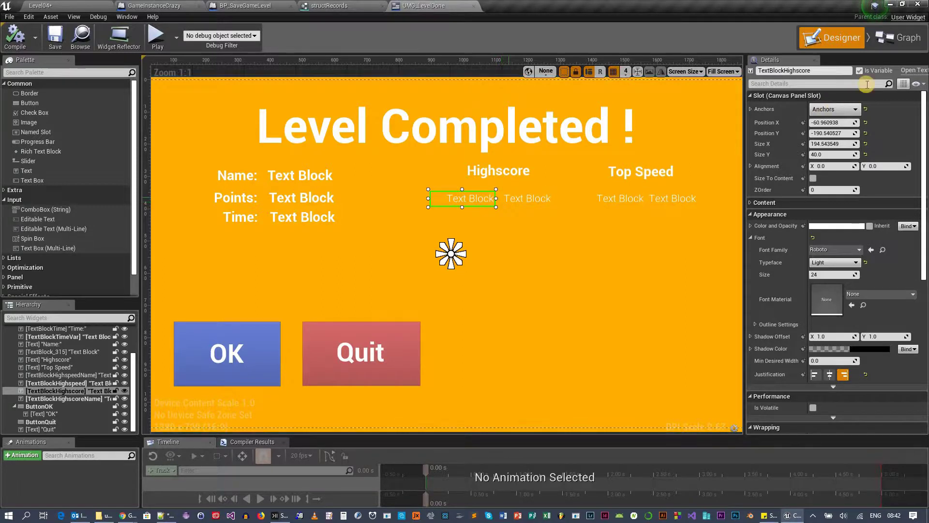
{"action": "left_click", "coordinate": [860, 71]}
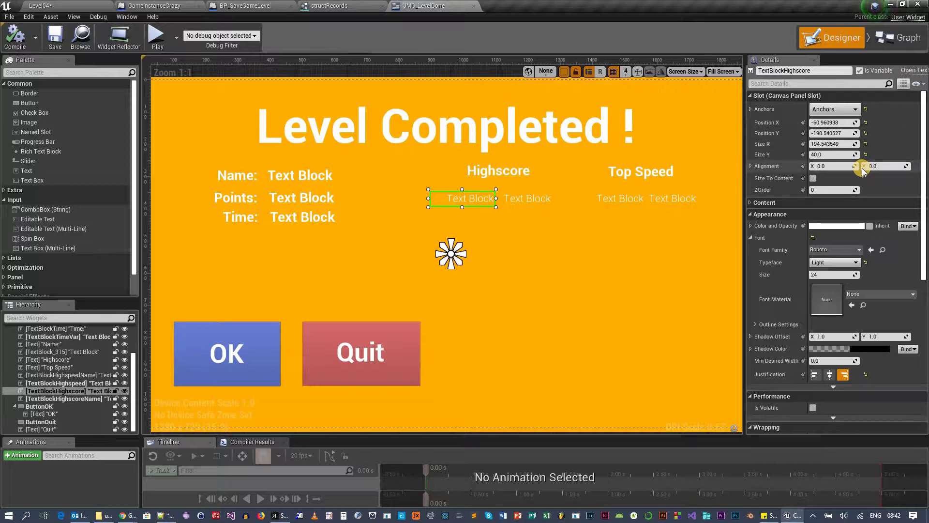
{"action": "left_click", "coordinate": [751, 203]}
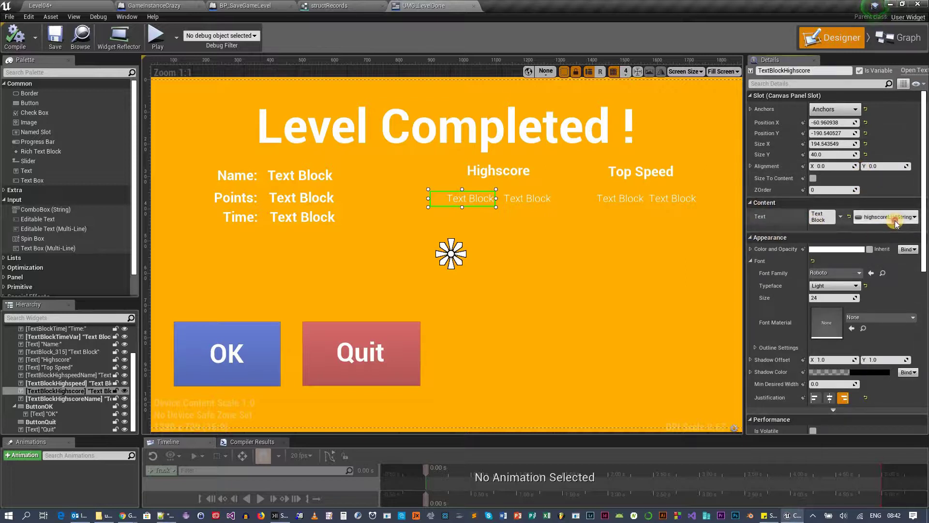
{"action": "left_click", "coordinate": [895, 224]}
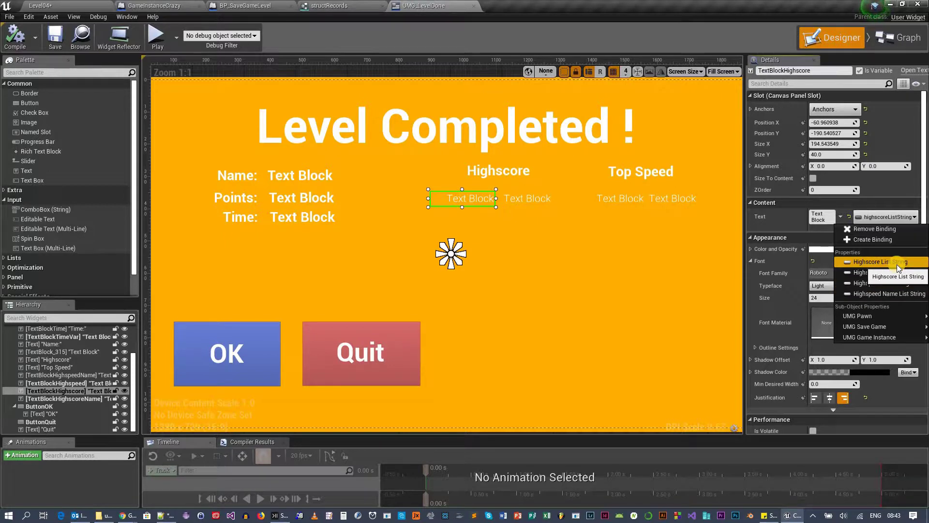
{"action": "left_click", "coordinate": [897, 37]}
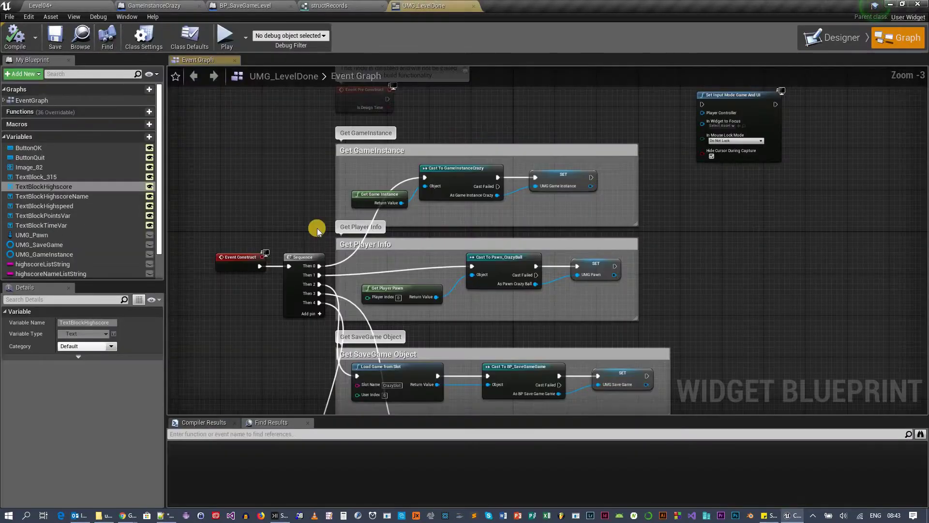
{"action": "scroll", "coordinate": [77, 228], "scroll_direction": "down", "scroll_amount": 2}
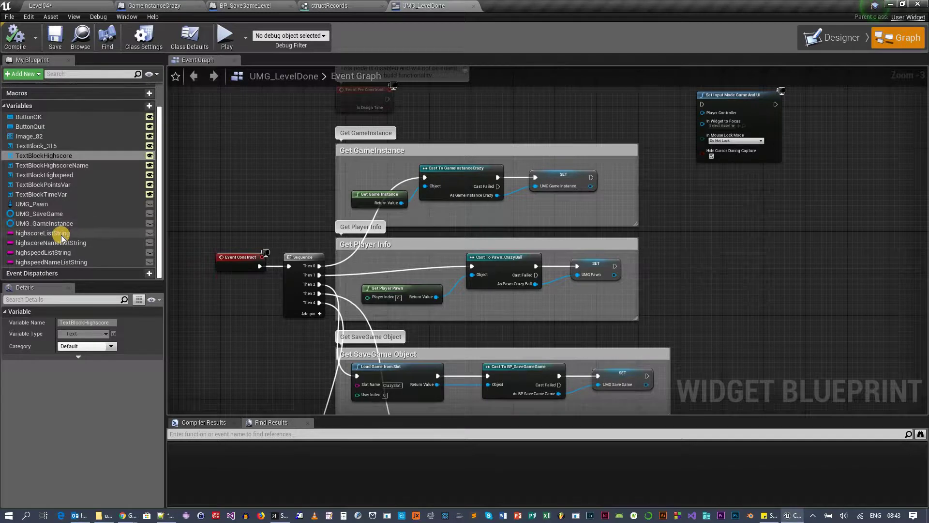
{"action": "left_click", "coordinate": [61, 235]}
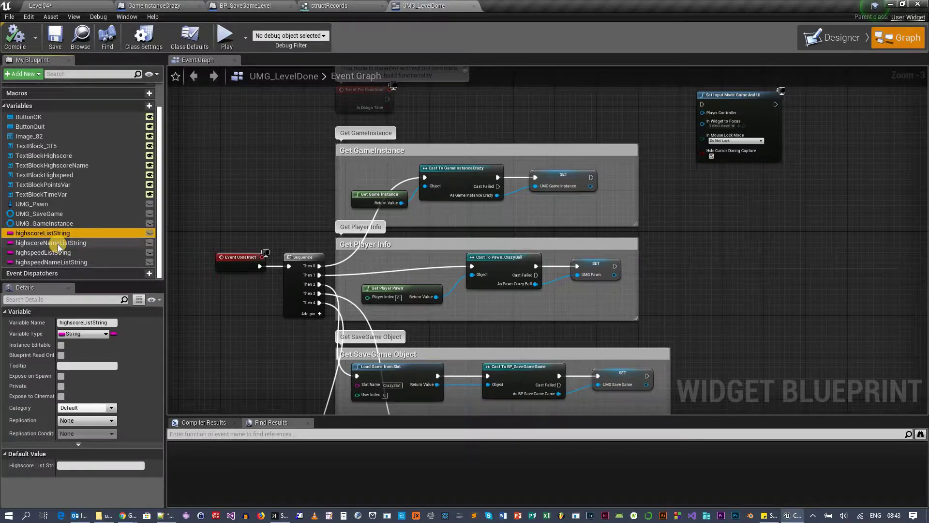
{"action": "left_click", "coordinate": [58, 245]}
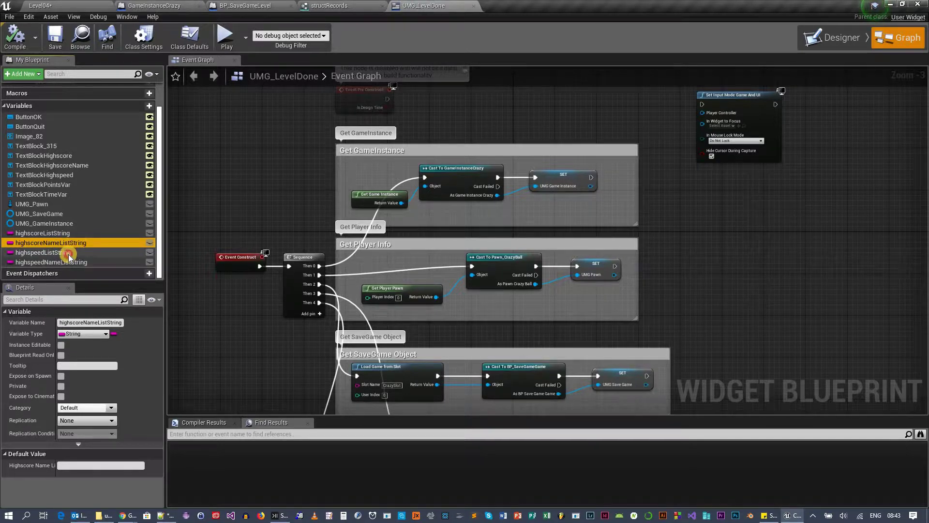
{"action": "left_click", "coordinate": [68, 253]}
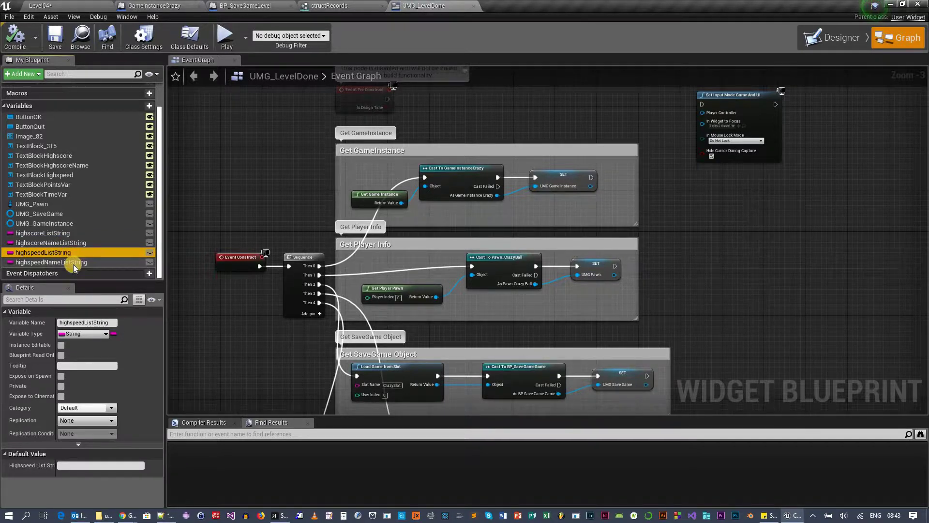
{"action": "left_click", "coordinate": [74, 264]}
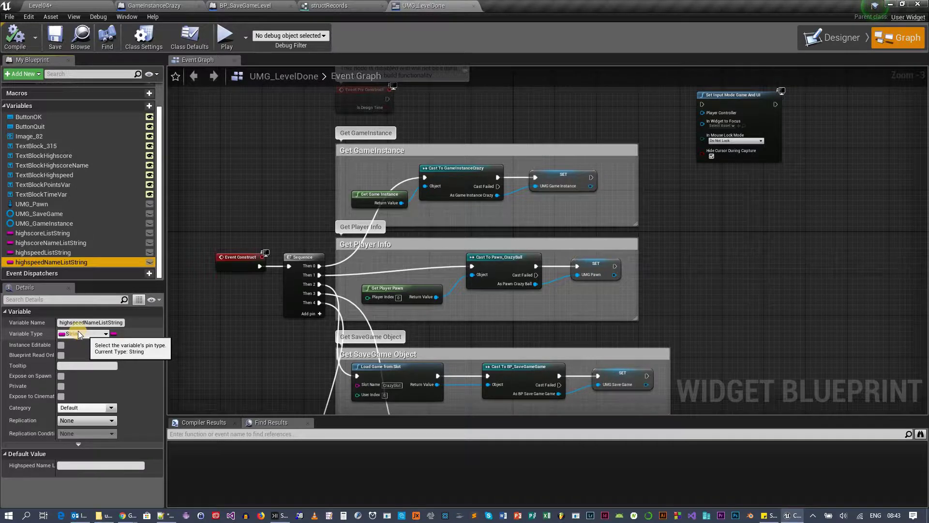
{"action": "left_click", "coordinate": [826, 42]}
{"action": "left_click", "coordinate": [525, 202]}
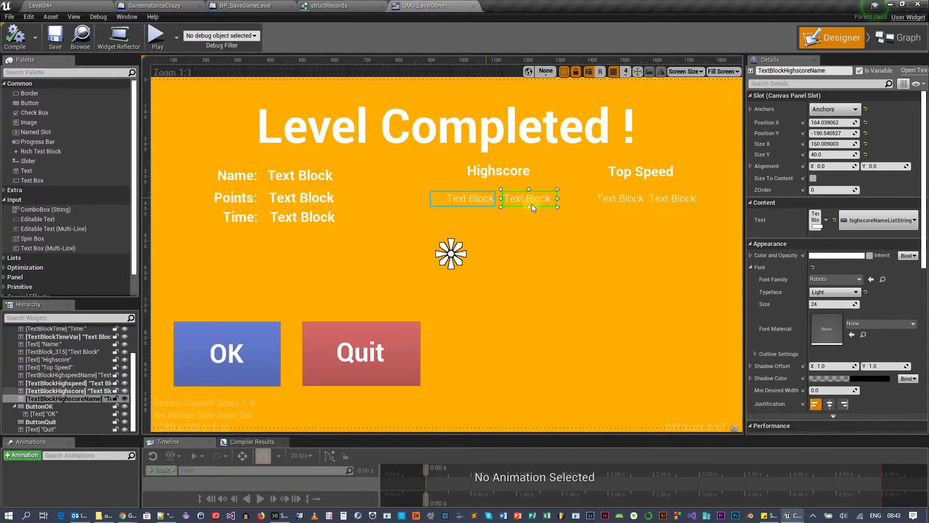
{"action": "left_click", "coordinate": [464, 199]}
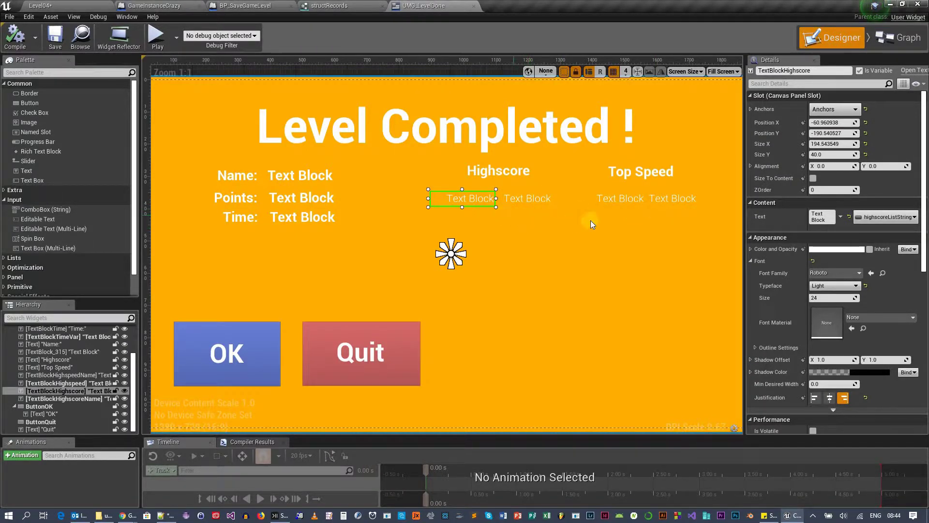
{"action": "left_click", "coordinate": [899, 39]}
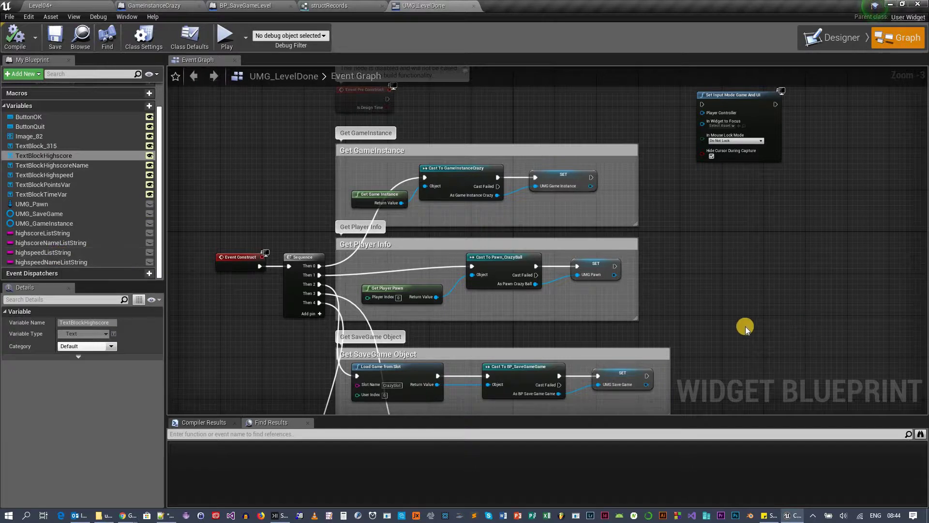
Step: Pan to the Create highscore listings loops, then go back to the Level04 editor
{"action": "mouse_move", "coordinate": [749, 243]}
{"action": "right_mouse_down"}
{"action": "mouse_move", "coordinate": [612, 161]}
{"action": "mouse_move", "coordinate": [579, 62]}
{"action": "right_mouse_up"}
{"action": "right_click_drag", "start_coordinate": [468, 308], "coordinate": [437, 216]}
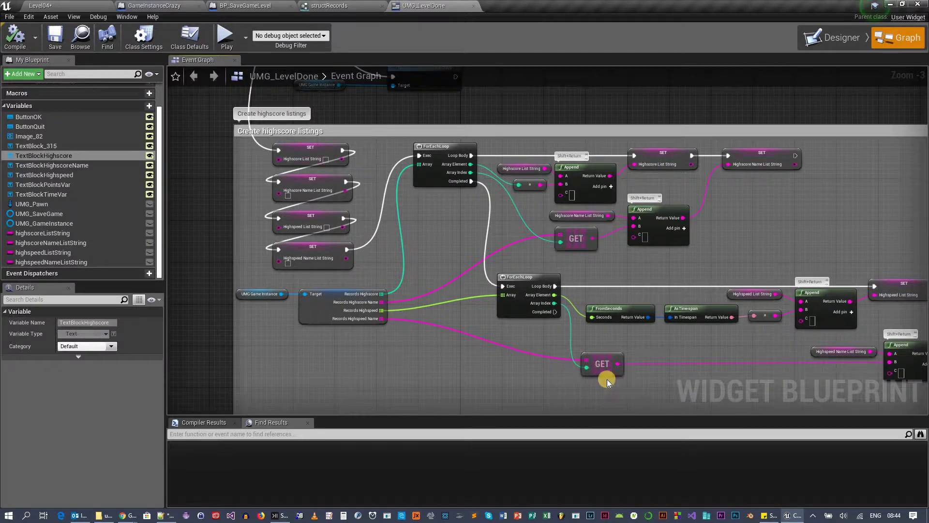
{"action": "mouse_move", "coordinate": [543, 387]}
{"action": "right_mouse_down"}
{"action": "mouse_move", "coordinate": [496, 350]}
{"action": "mouse_move", "coordinate": [503, 356]}
{"action": "right_mouse_up"}
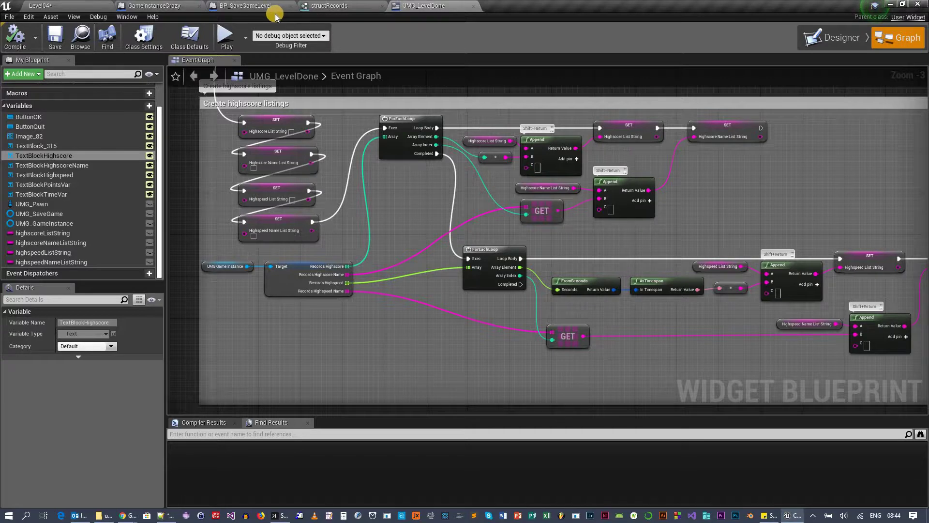
{"action": "left_click", "coordinate": [71, 11]}
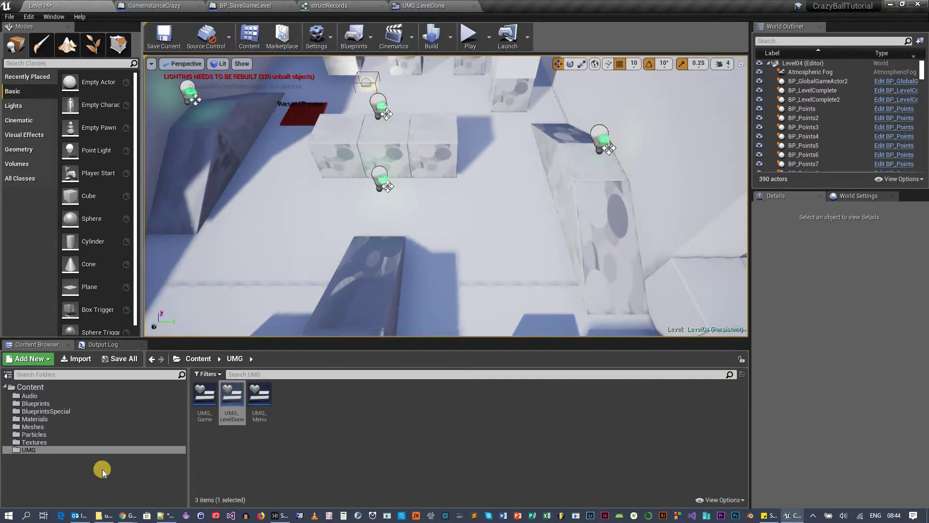
Step: Open BP_LevelComplete from the 29-item Blueprints folder
{"action": "left_click", "coordinate": [36, 403]}
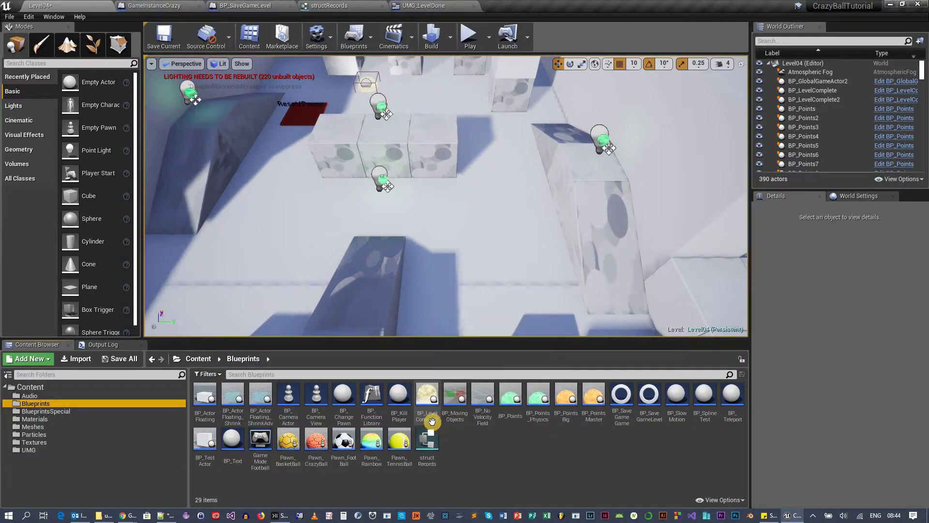
{"action": "mouse_move", "coordinate": [427, 411]}
{"action": "left_mouse_down"}
{"action": "mouse_move", "coordinate": [368, 86]}
{"action": "mouse_move", "coordinate": [425, 408]}
{"action": "left_mouse_up"}
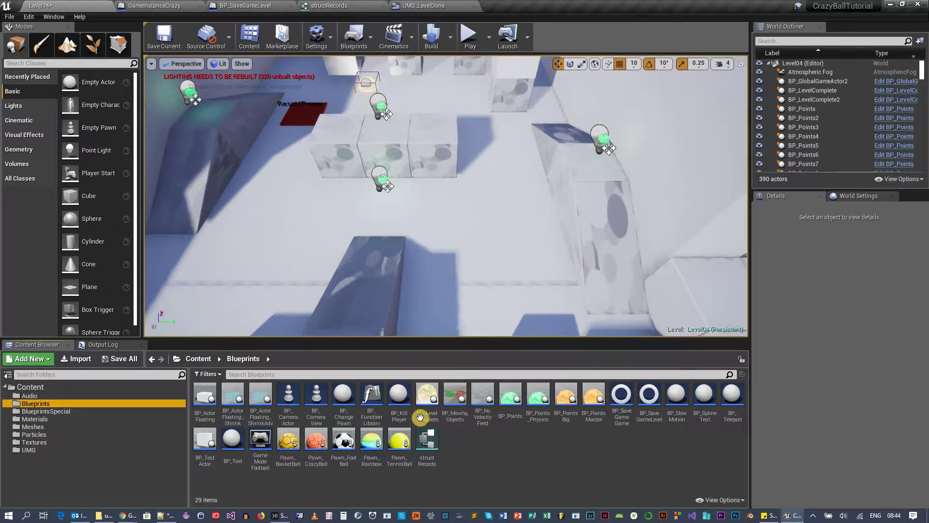
{"action": "double_click", "coordinate": [426, 408]}
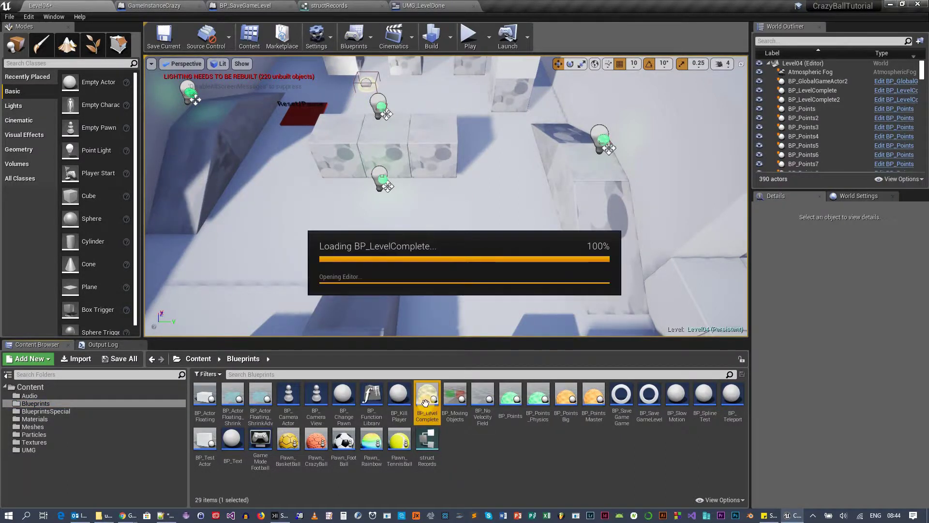
{"action": "scroll", "coordinate": [435, 208], "scroll_direction": "down", "scroll_amount": 6}
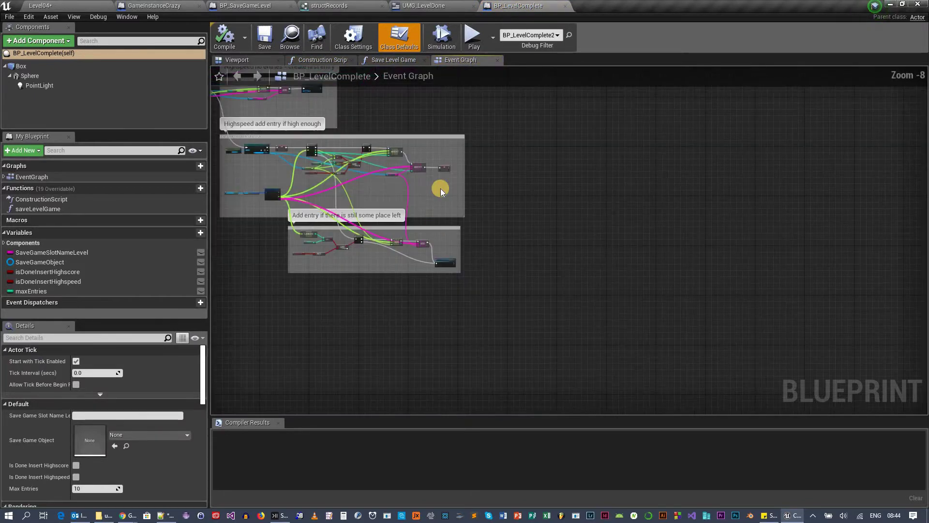
{"action": "scroll", "coordinate": [441, 187], "scroll_direction": "down", "scroll_amount": 4}
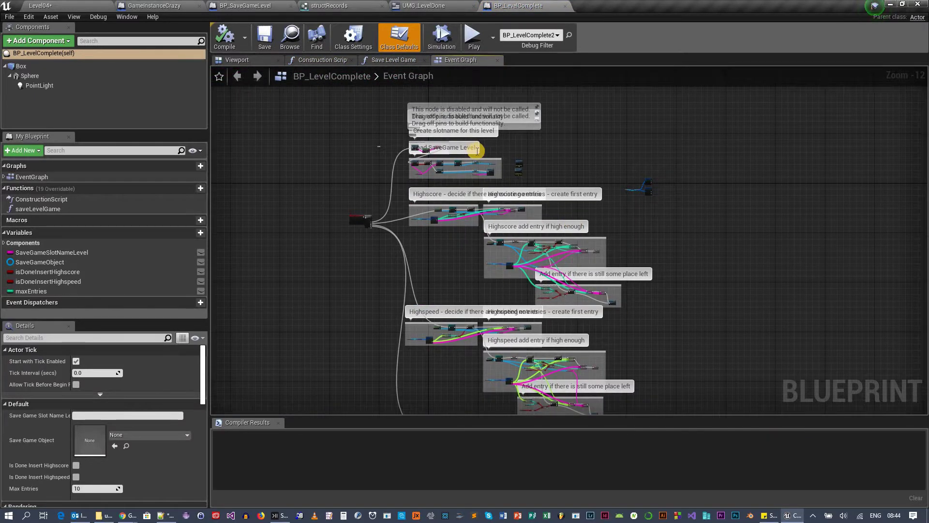
{"action": "scroll", "coordinate": [477, 150], "scroll_direction": "up", "scroll_amount": 5}
{"action": "scroll", "coordinate": [481, 182], "scroll_direction": "up", "scroll_amount": 3}
{"action": "right_click_drag", "start_coordinate": [615, 271], "coordinate": [572, 222]}
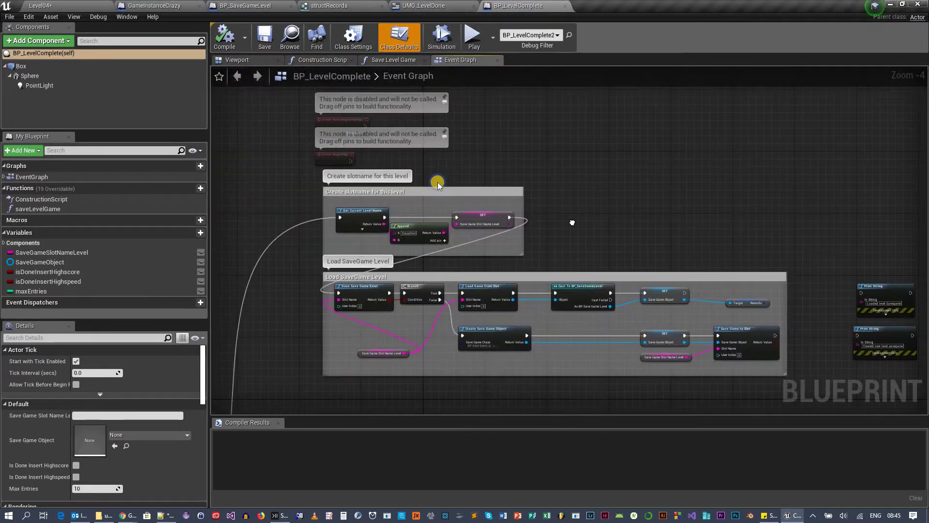
{"action": "scroll", "coordinate": [611, 143], "scroll_direction": "up", "scroll_amount": 1}
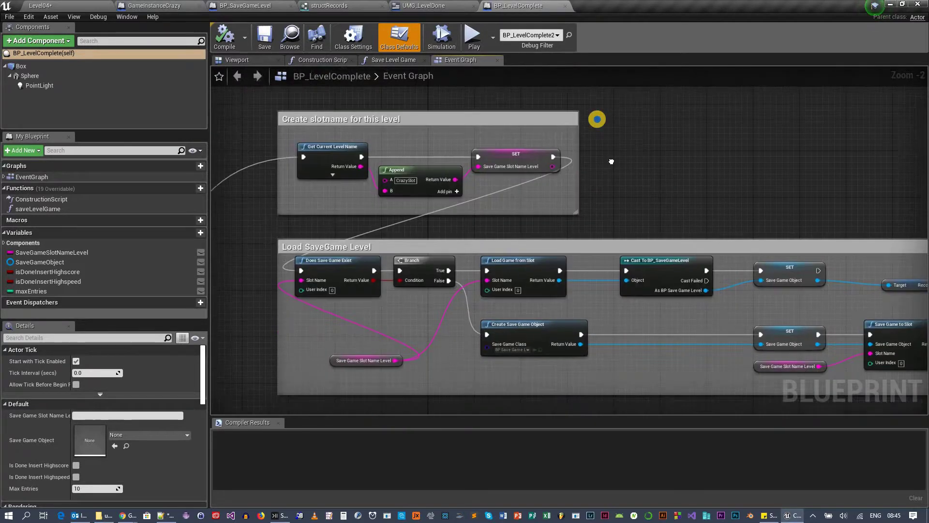
{"action": "scroll", "coordinate": [595, 159], "scroll_direction": "up", "scroll_amount": 1}
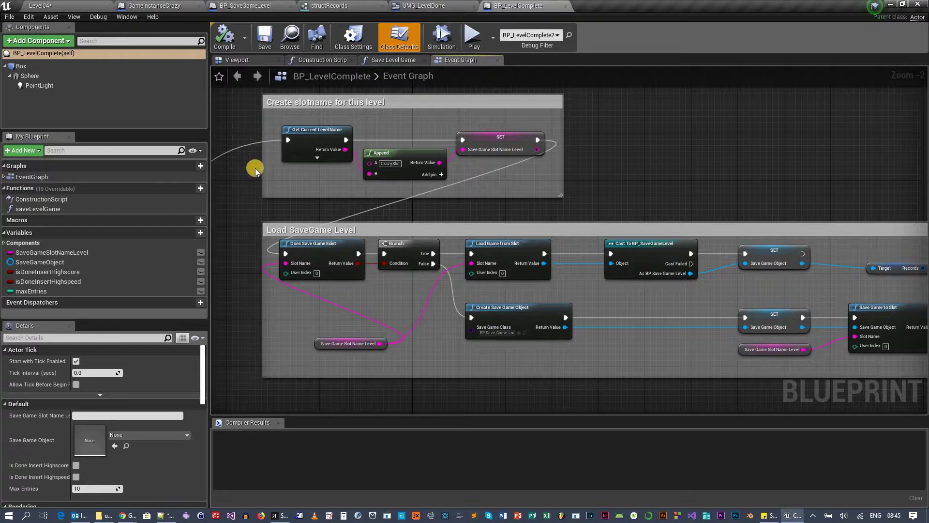
{"action": "right_click_drag", "start_coordinate": [246, 189], "coordinate": [524, 168]}
{"action": "scroll", "coordinate": [445, 237], "scroll_direction": "down", "scroll_amount": 6}
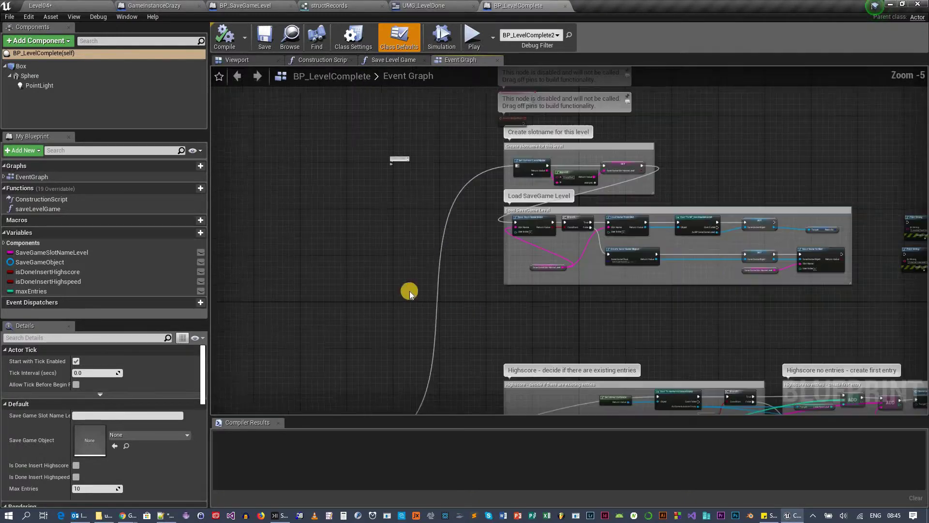
{"action": "scroll", "coordinate": [410, 293], "scroll_direction": "down", "scroll_amount": 2}
{"action": "scroll", "coordinate": [390, 331], "scroll_direction": "up", "scroll_amount": 6}
{"action": "scroll", "coordinate": [333, 325], "scroll_direction": "up", "scroll_amount": 3}
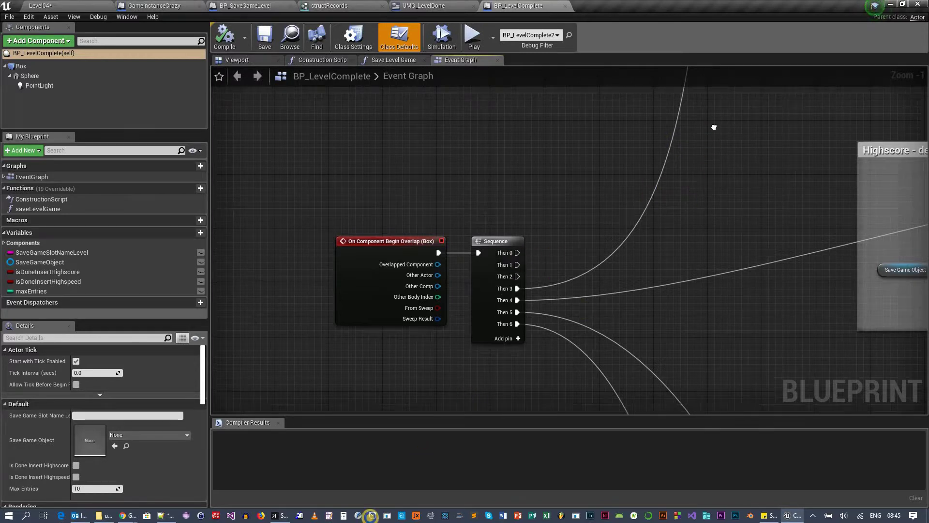
{"action": "right_click_drag", "start_coordinate": [715, 129], "coordinate": [546, 160]}
{"action": "right_click_drag", "start_coordinate": [385, 406], "coordinate": [382, 353]}
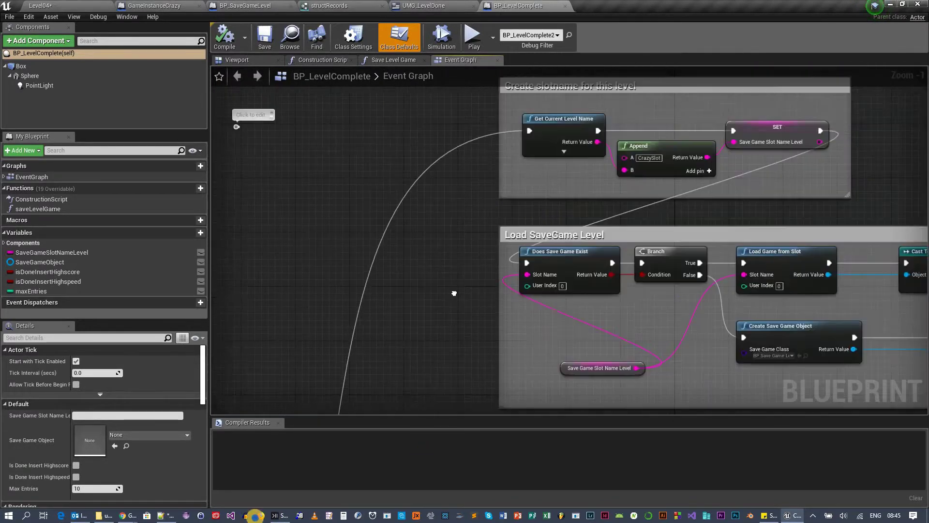
{"action": "right_click_drag", "start_coordinate": [425, 253], "coordinate": [425, 253]}
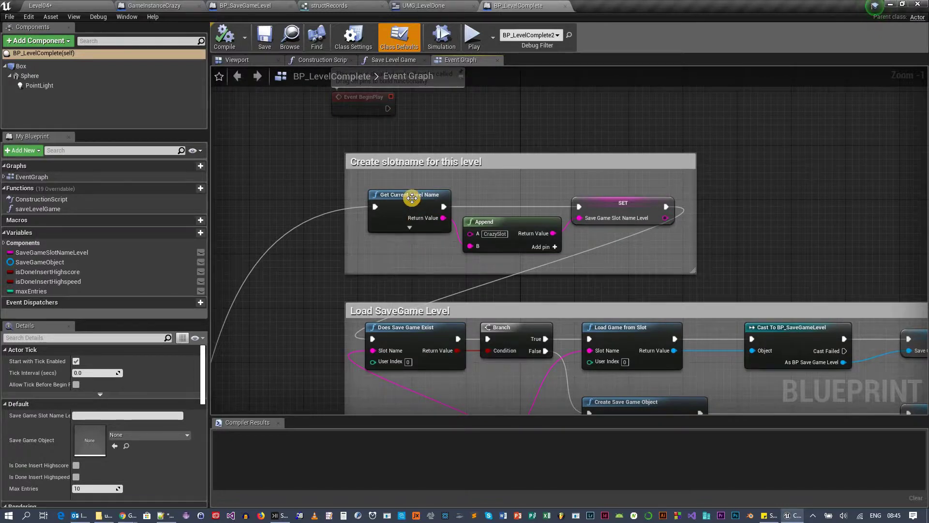
{"action": "mouse_move", "coordinate": [412, 197]}
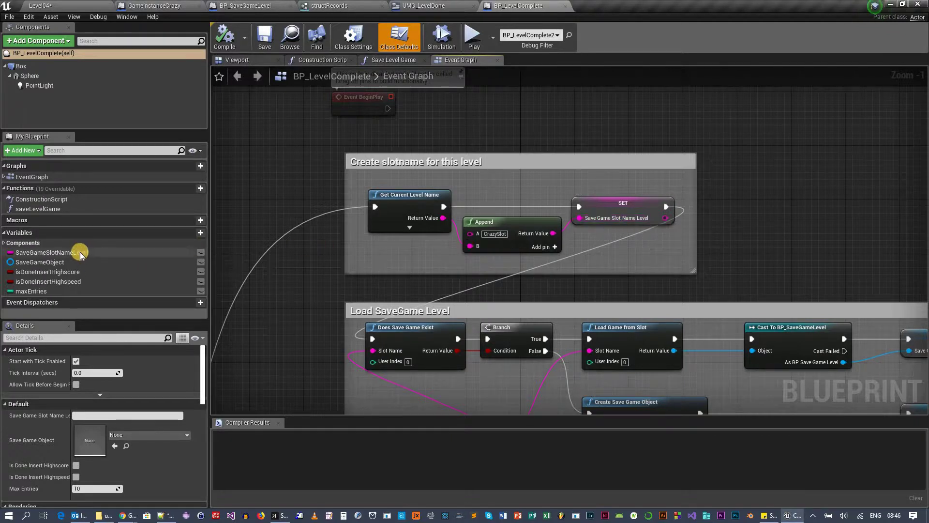
{"action": "left_click", "coordinate": [93, 253]}
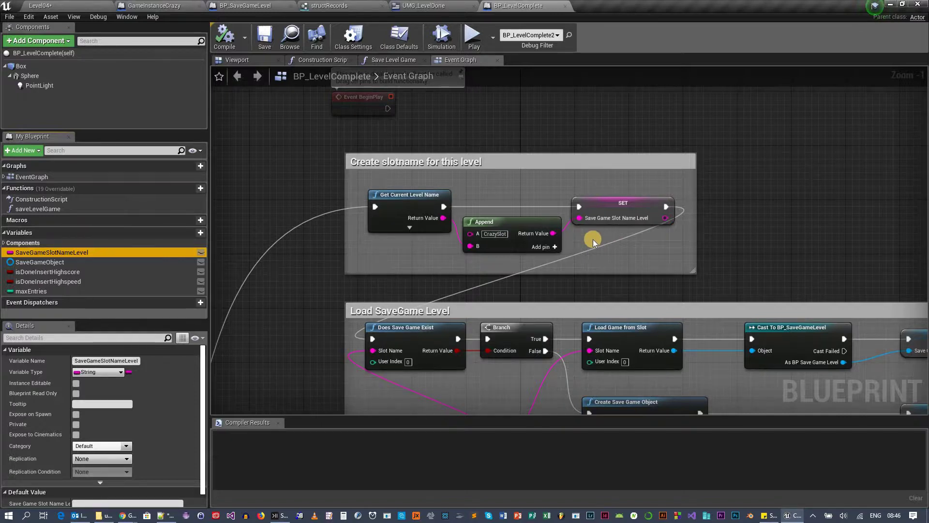
{"action": "mouse_move", "coordinate": [738, 167]}
{"action": "right_mouse_down"}
{"action": "mouse_move", "coordinate": [702, 92]}
{"action": "mouse_move", "coordinate": [715, 124]}
{"action": "right_mouse_up"}
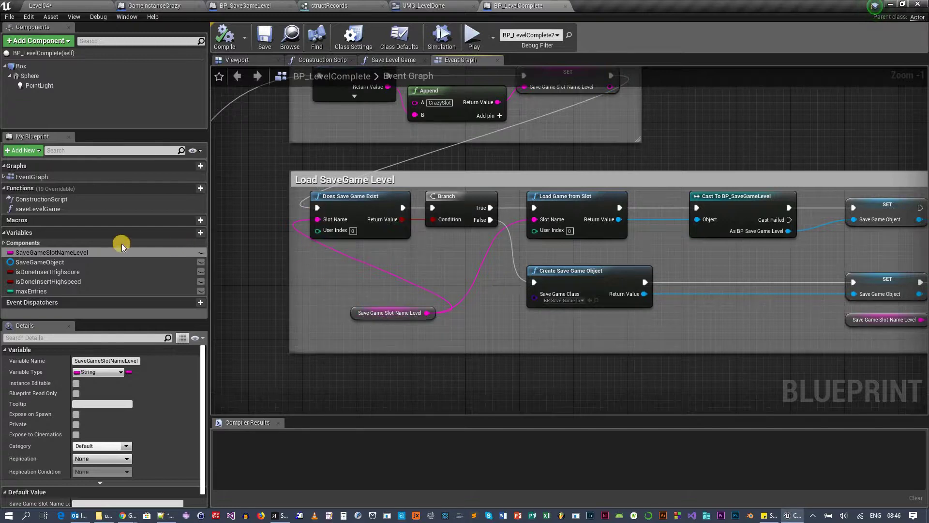
{"action": "left_click_drag", "start_coordinate": [220, 273], "coordinate": [301, 283]}
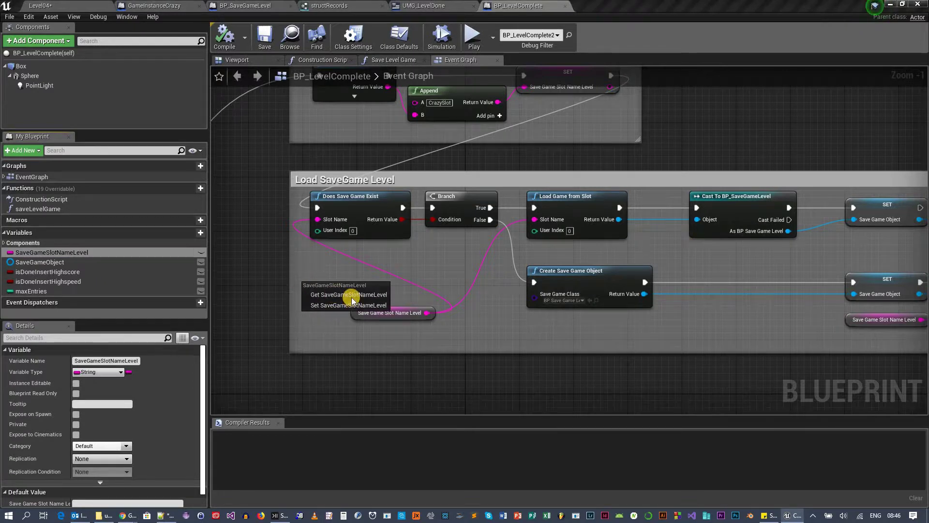
{"action": "left_click", "coordinate": [352, 295]}
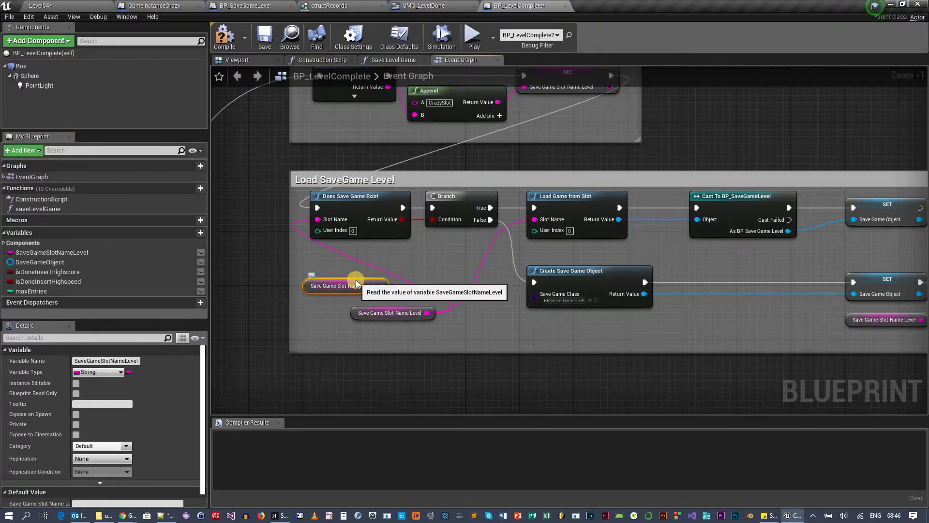
{"action": "key", "text": "Delete"}
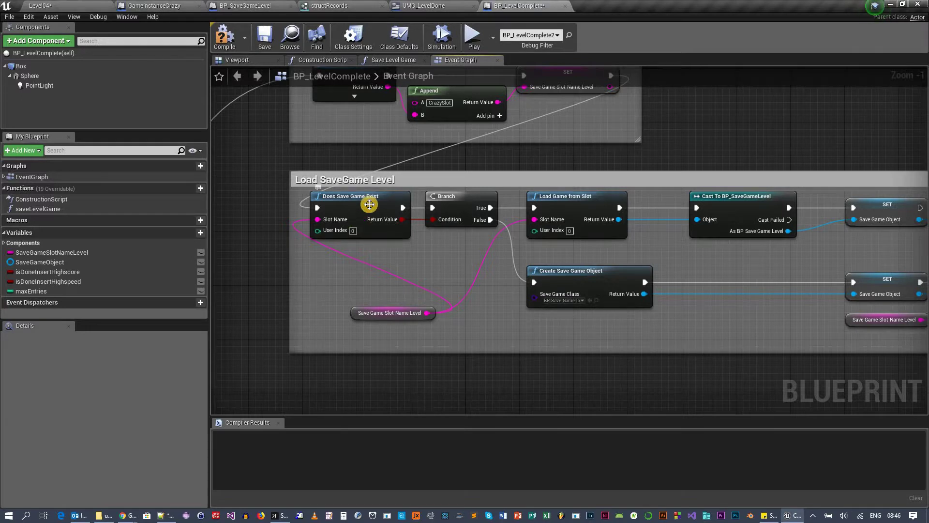
{"action": "right_click_drag", "start_coordinate": [431, 243], "coordinate": [335, 233]}
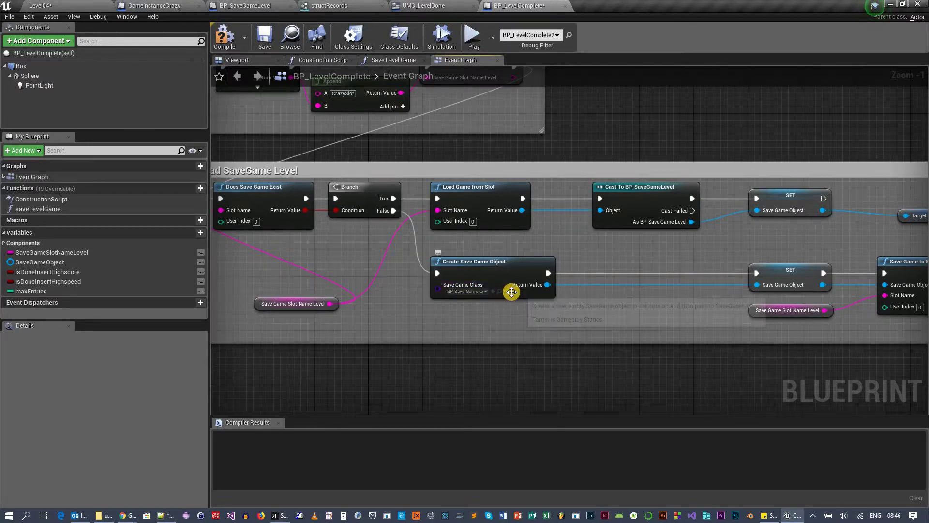
{"action": "left_click", "coordinate": [468, 292]}
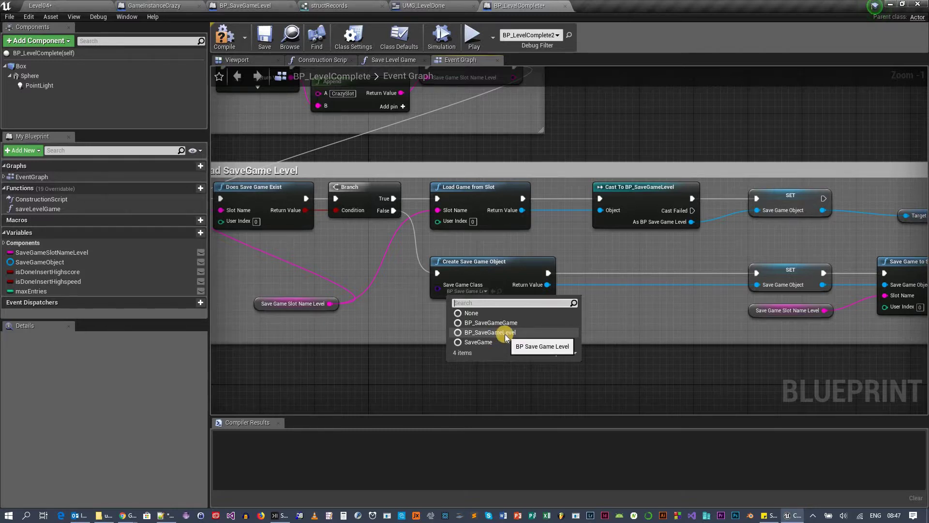
{"action": "left_click", "coordinate": [518, 279]}
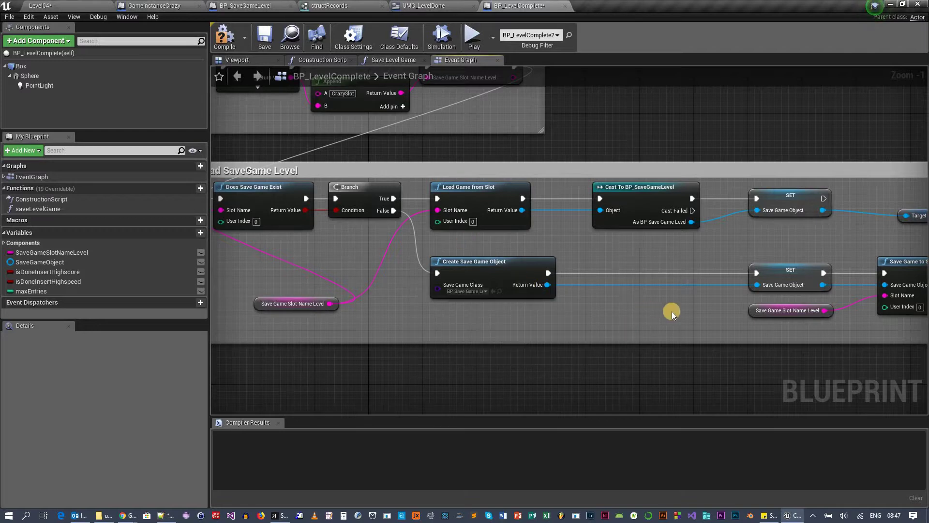
{"action": "right_click_drag", "start_coordinate": [672, 311], "coordinate": [543, 311]}
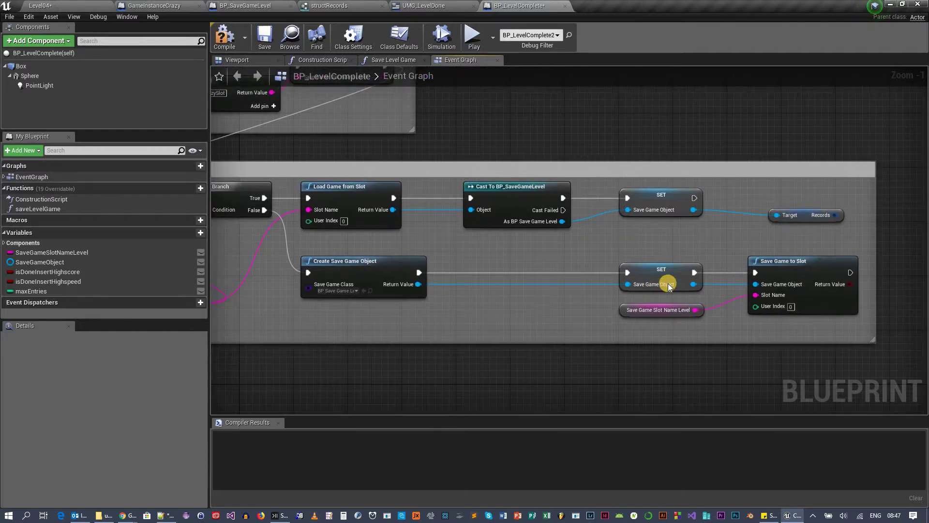
{"action": "left_click", "coordinate": [57, 263]}
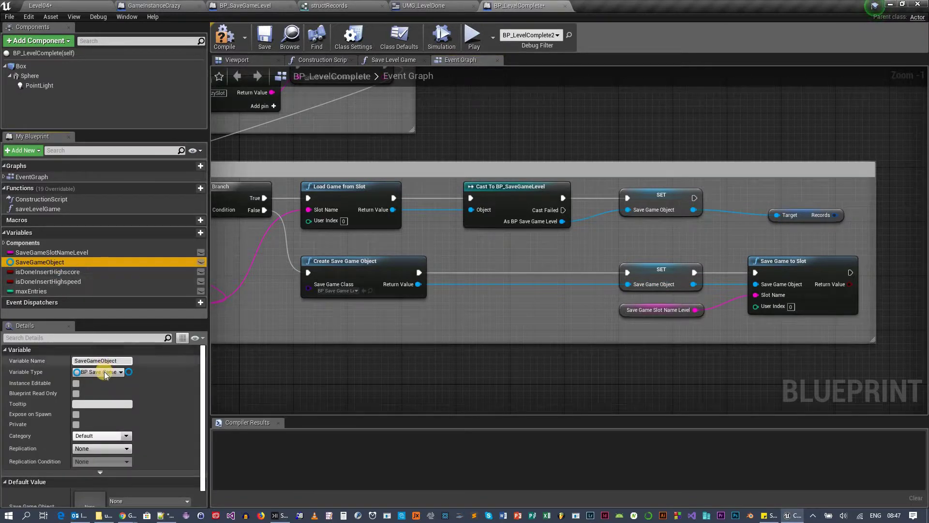
{"action": "left_click", "coordinate": [104, 372]}
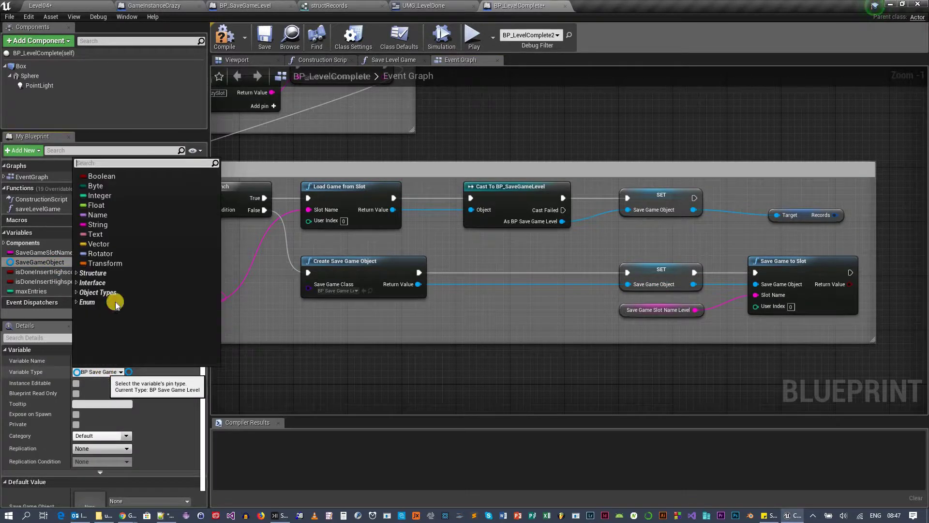
{"action": "left_click", "coordinate": [150, 165]}
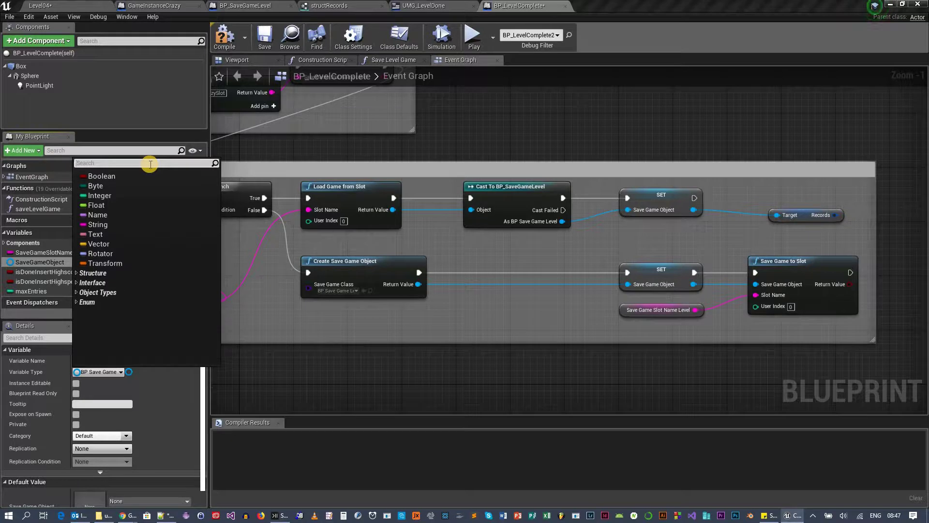
{"action": "type", "text": "bpsaveg"}
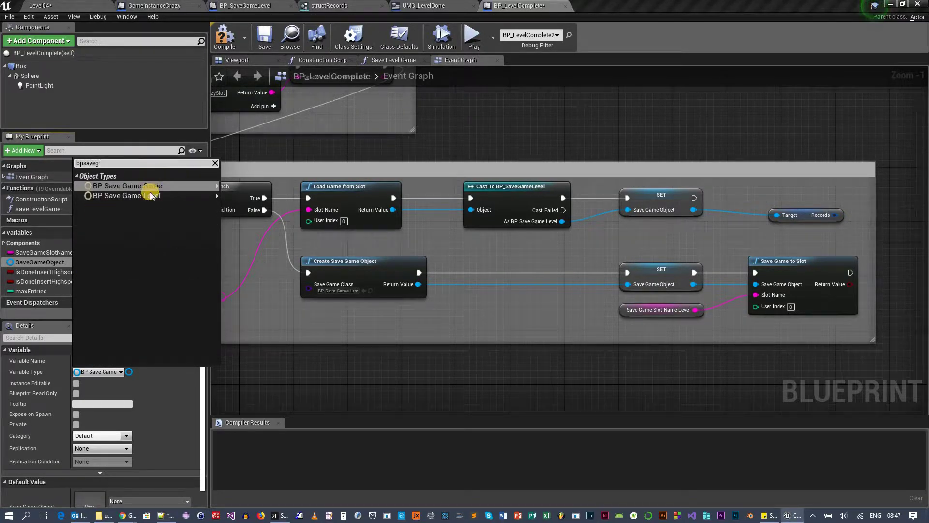
{"action": "mouse_move", "coordinate": [213, 187]}
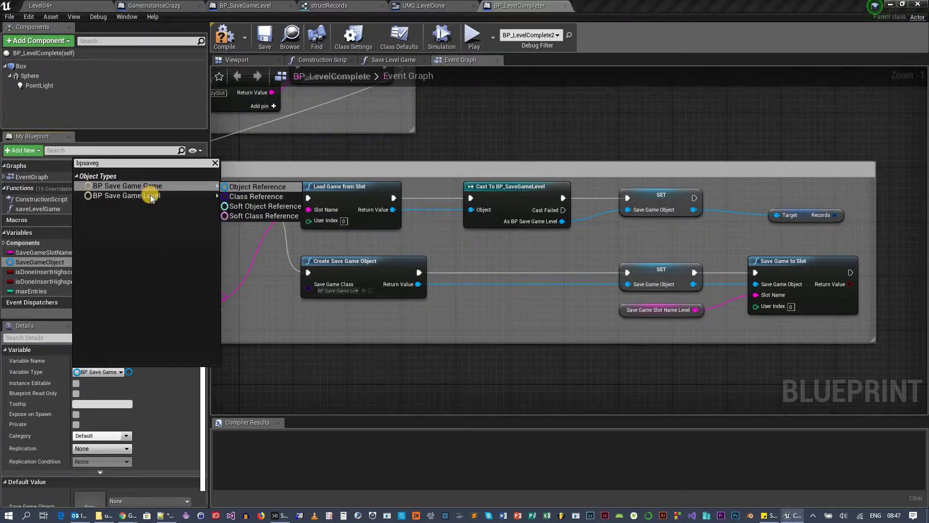
{"action": "left_click", "coordinate": [263, 321]}
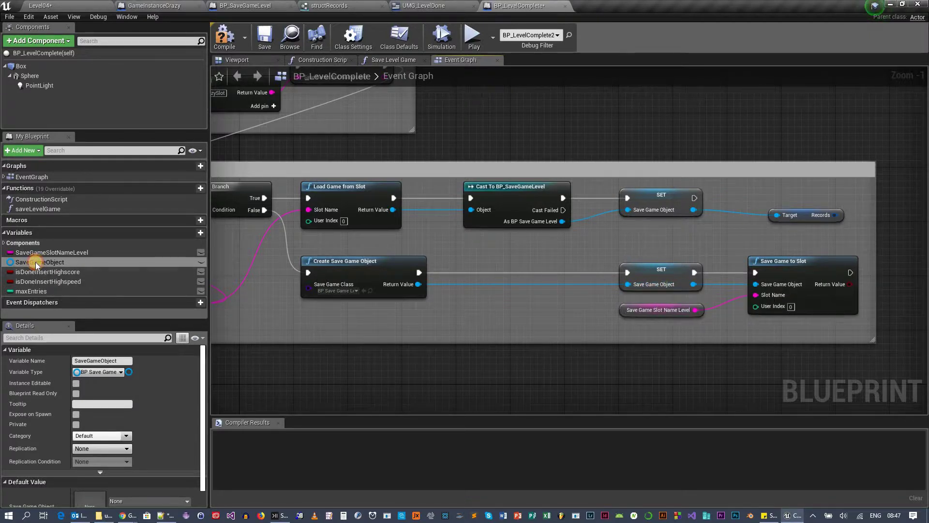
{"action": "double_click", "coordinate": [63, 263]}
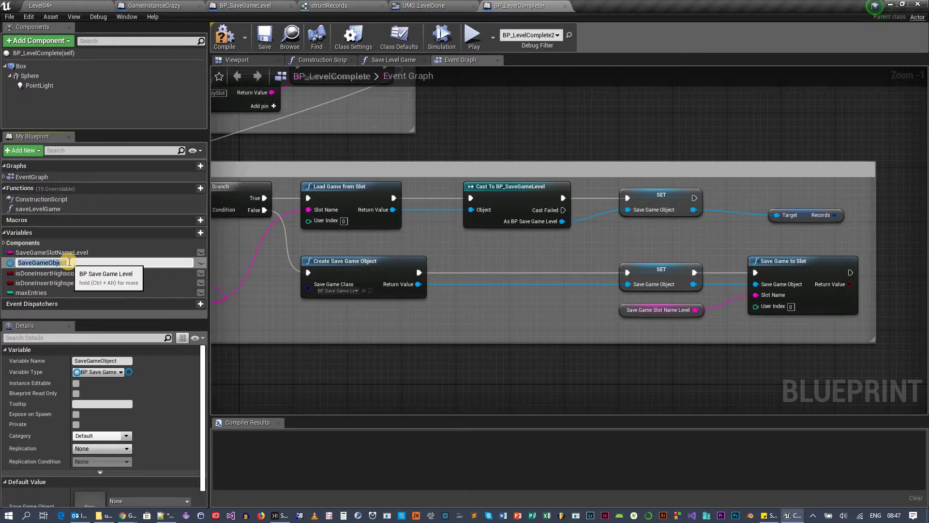
{"action": "left_click", "coordinate": [312, 313]}
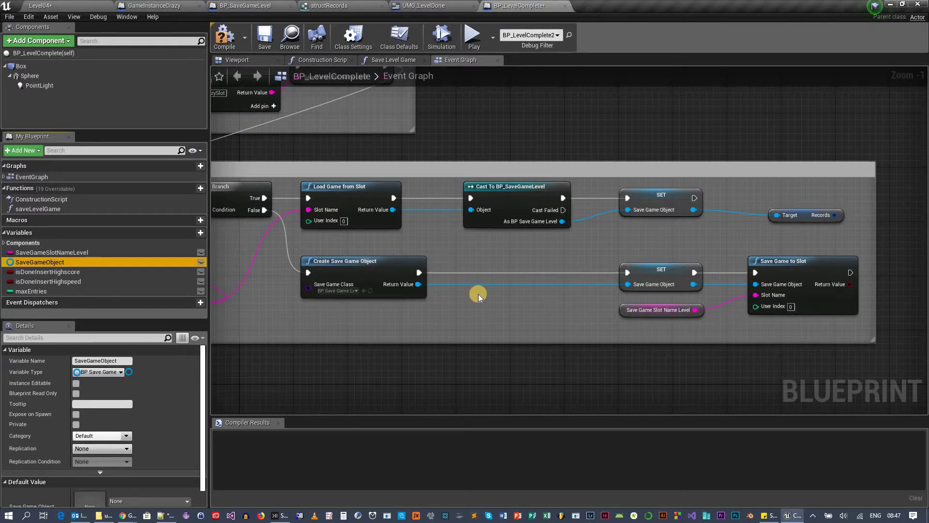
Step: Add a Cast To BP_SaveGameLevel node off Load Game from Slot's Return Value
{"action": "right_click_drag", "start_coordinate": [474, 326], "coordinate": [666, 350]}
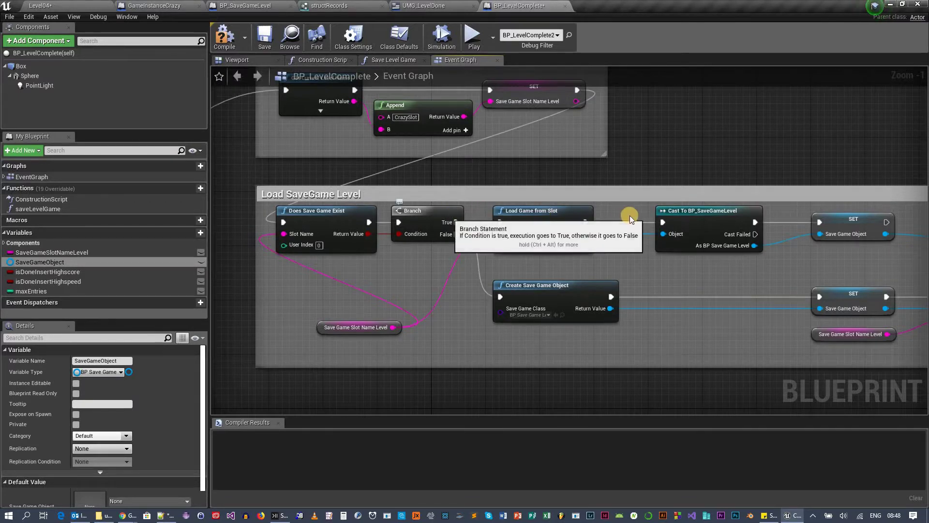
{"action": "right_click_drag", "start_coordinate": [470, 205], "coordinate": [496, 215]}
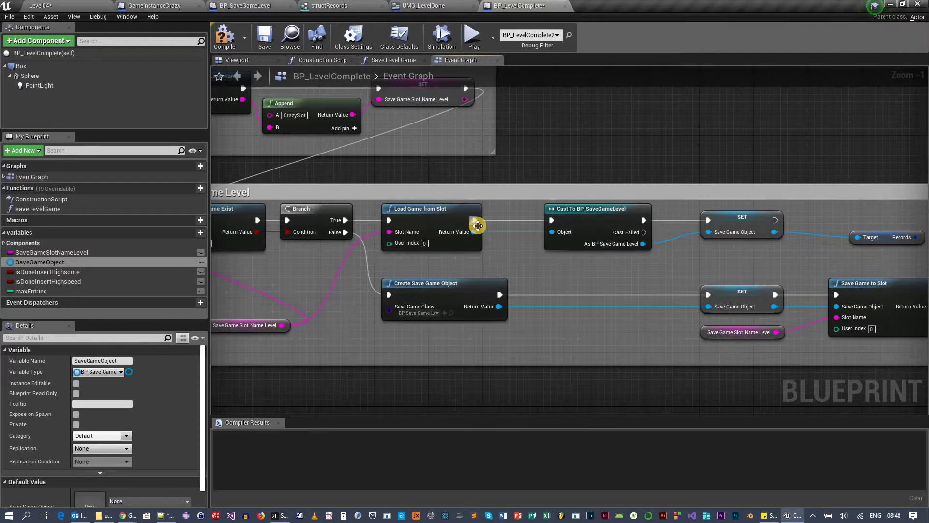
{"action": "left_click_drag", "start_coordinate": [474, 232], "coordinate": [604, 152]}
{"action": "type", "text": "castto"}
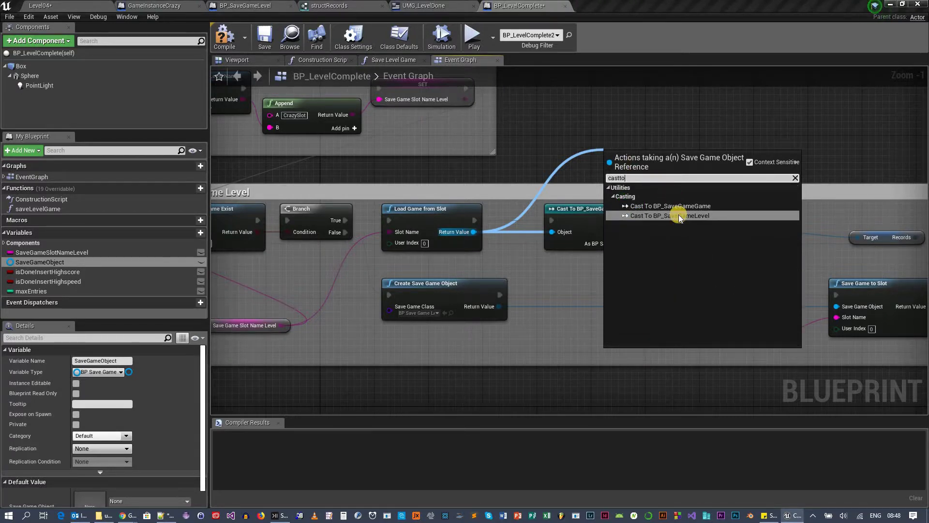
{"action": "left_click", "coordinate": [680, 215]}
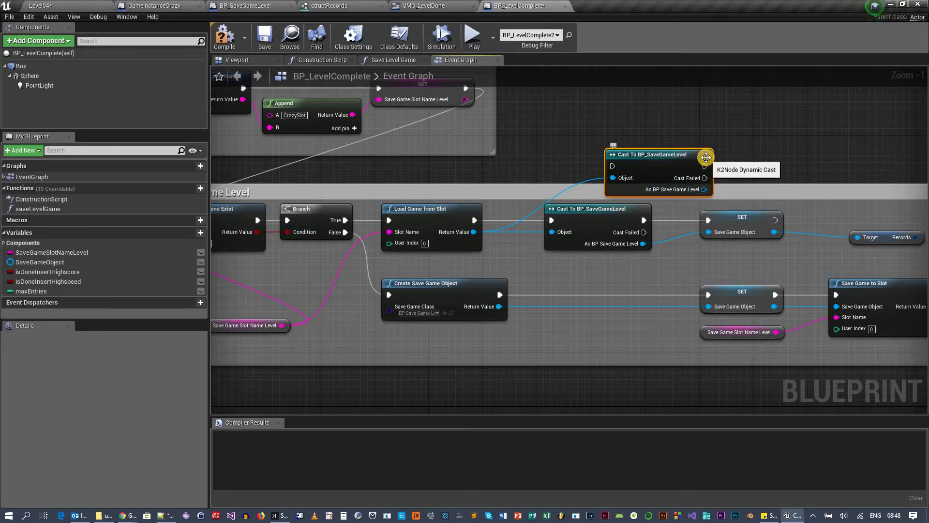
Step: Store the cast result in Save Game Object with a SET node
{"action": "right_click_drag", "start_coordinate": [707, 157], "coordinate": [560, 171]}
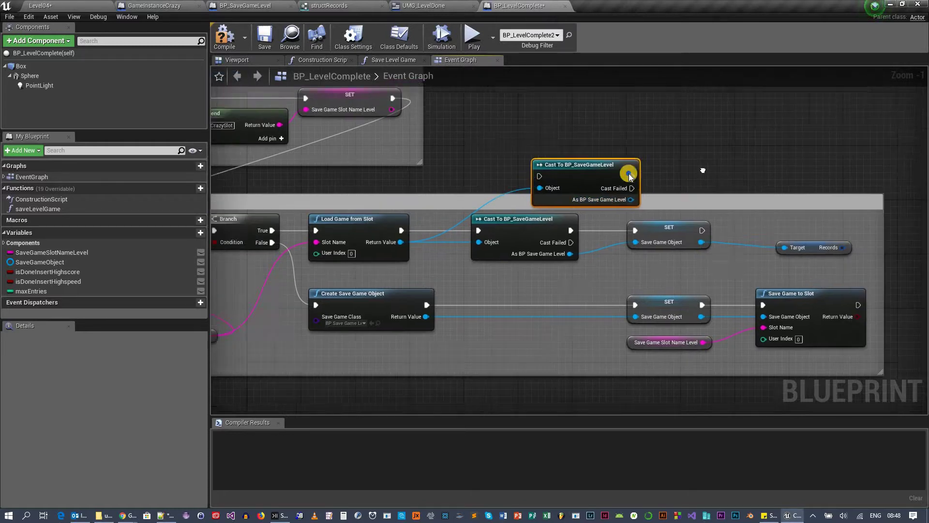
{"action": "left_click_drag", "start_coordinate": [556, 203], "coordinate": [648, 178]}
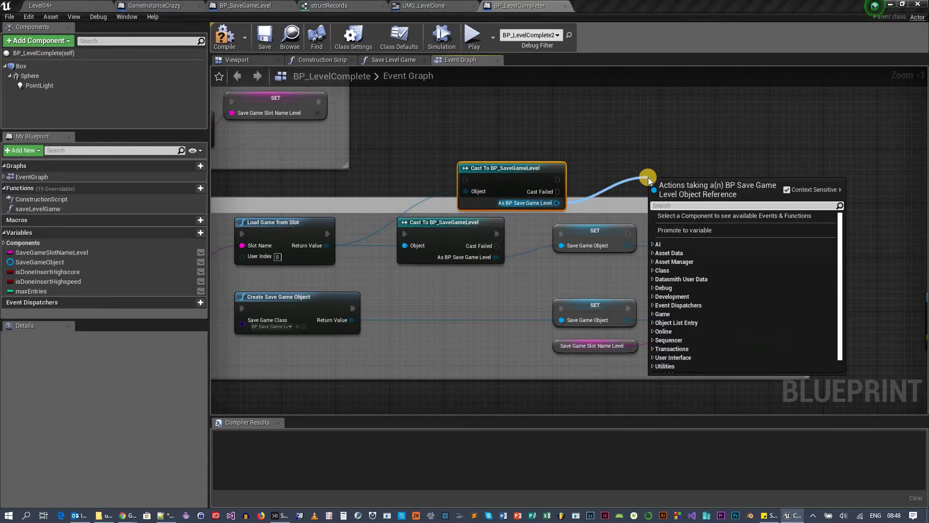
{"action": "type", "text": "set"}
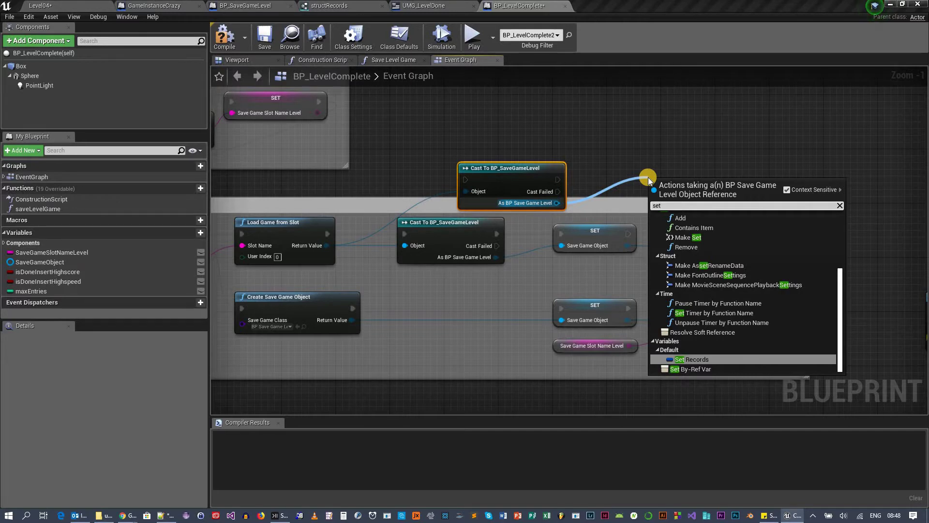
{"action": "type", "text": " save"}
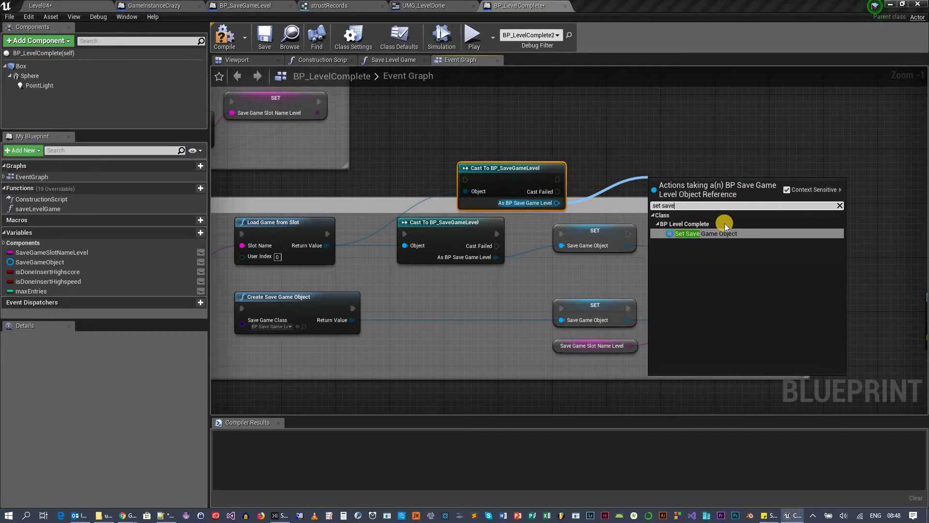
{"action": "left_click", "coordinate": [721, 231]}
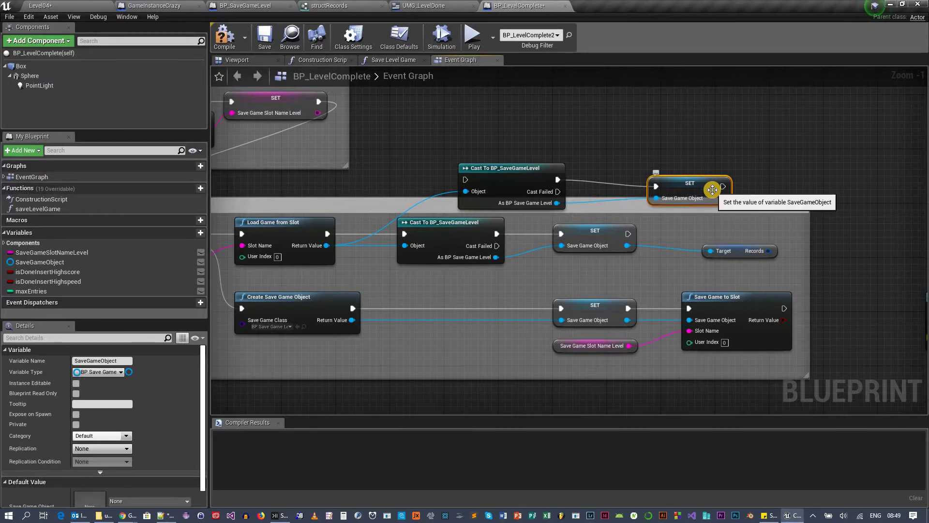
Step: Delete the duplicate Cast, SET and Target/Records getter nodes
{"action": "key", "text": "Delete"}
{"action": "left_click", "coordinate": [738, 255]}
{"action": "key", "text": "Delete"}
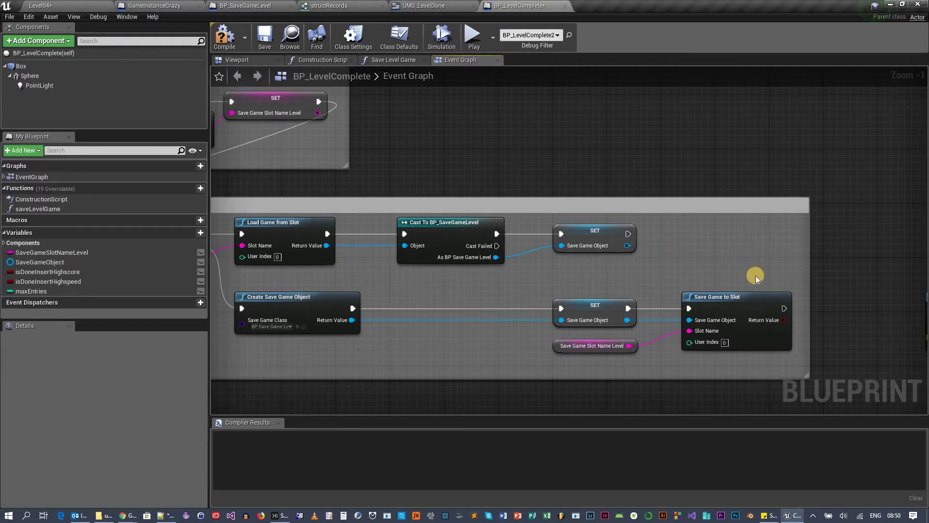
Step: Compile BP_LevelComplete and bring the Highscore comment group into view
{"action": "left_click", "coordinate": [228, 42]}
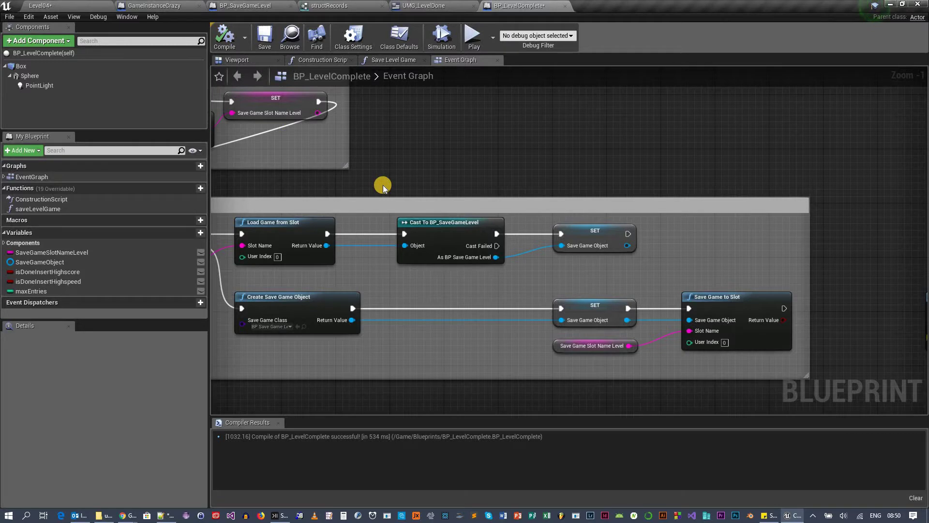
{"action": "right_click_drag", "start_coordinate": [589, 122], "coordinate": [481, 241]}
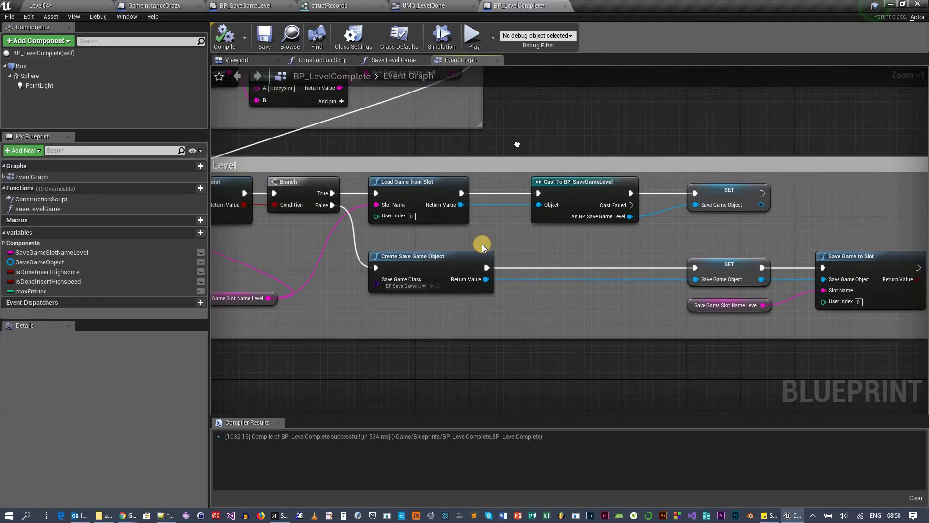
{"action": "mouse_move", "coordinate": [330, 376]}
{"action": "right_mouse_down"}
{"action": "mouse_move", "coordinate": [496, 350]}
{"action": "mouse_move", "coordinate": [481, 149]}
{"action": "right_mouse_up"}
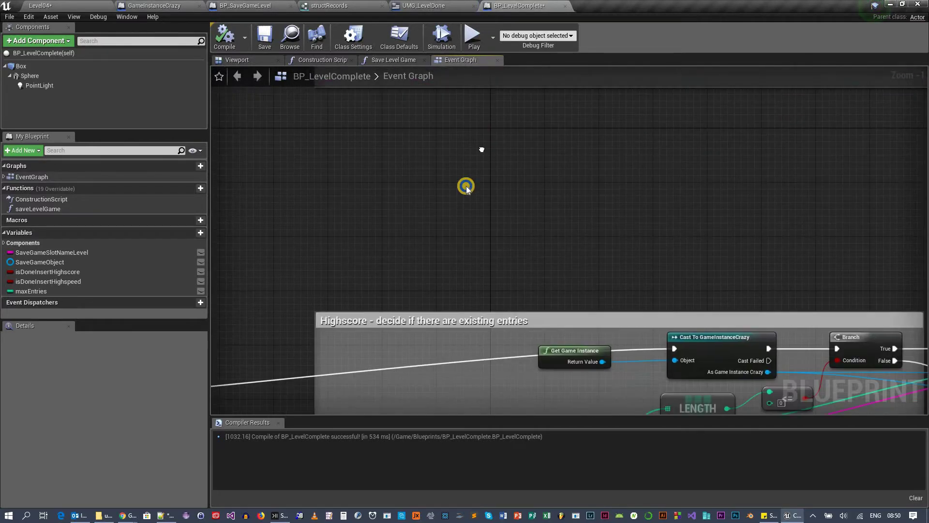
{"action": "right_click_drag", "start_coordinate": [443, 383], "coordinate": [416, 231]}
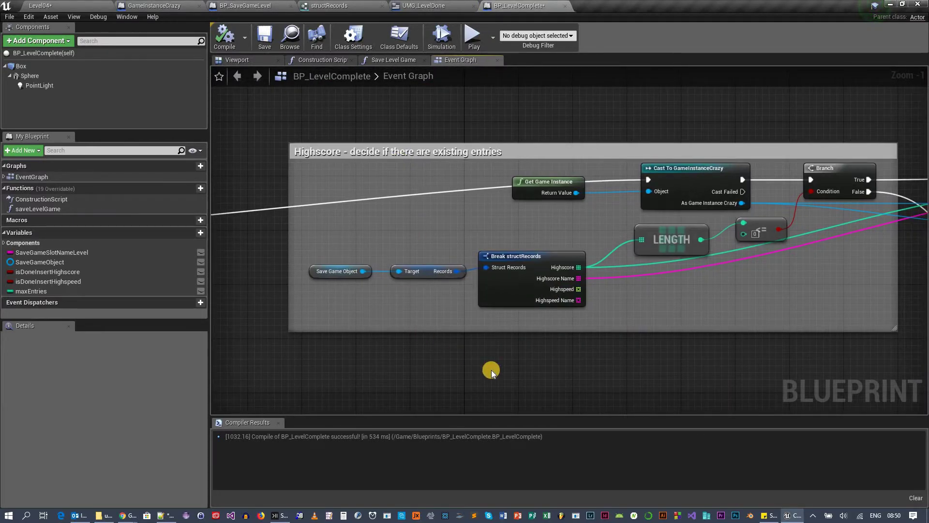
{"action": "scroll", "coordinate": [492, 370], "scroll_direction": "down", "scroll_amount": 4}
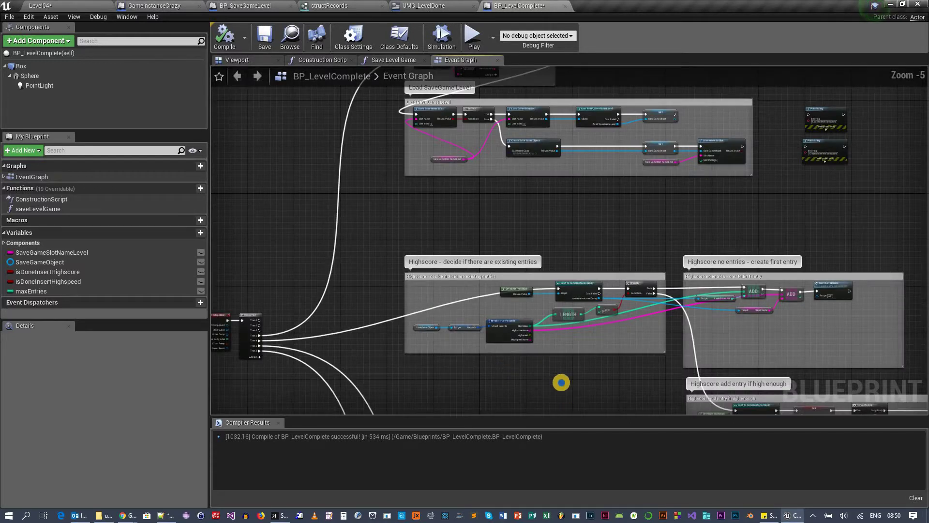
{"action": "right_click_drag", "start_coordinate": [560, 382], "coordinate": [465, 237]}
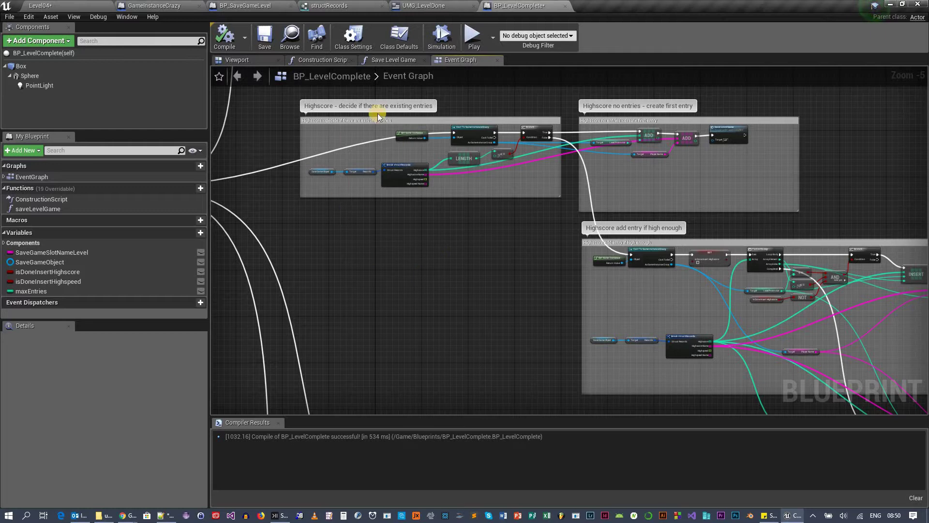
{"action": "right_click_drag", "start_coordinate": [528, 343], "coordinate": [529, 331]}
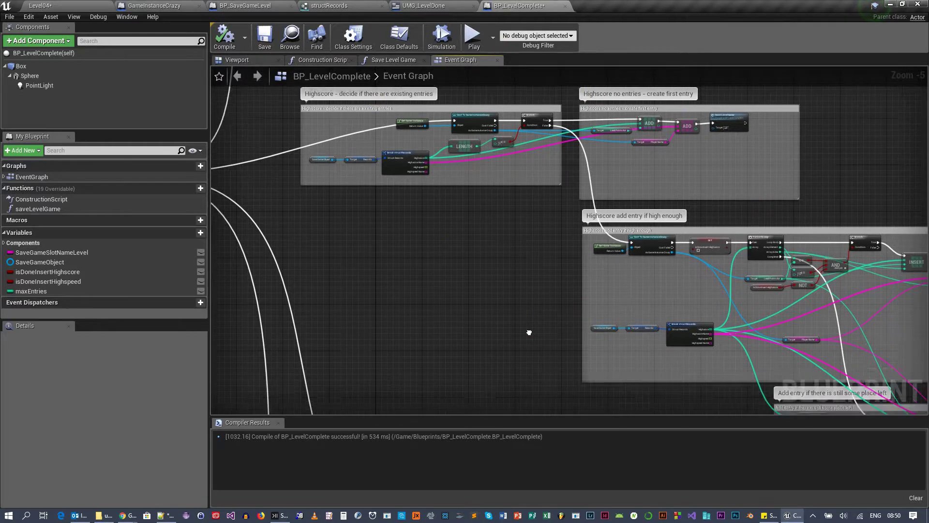
{"action": "right_click_drag", "start_coordinate": [523, 156], "coordinate": [529, 348]}
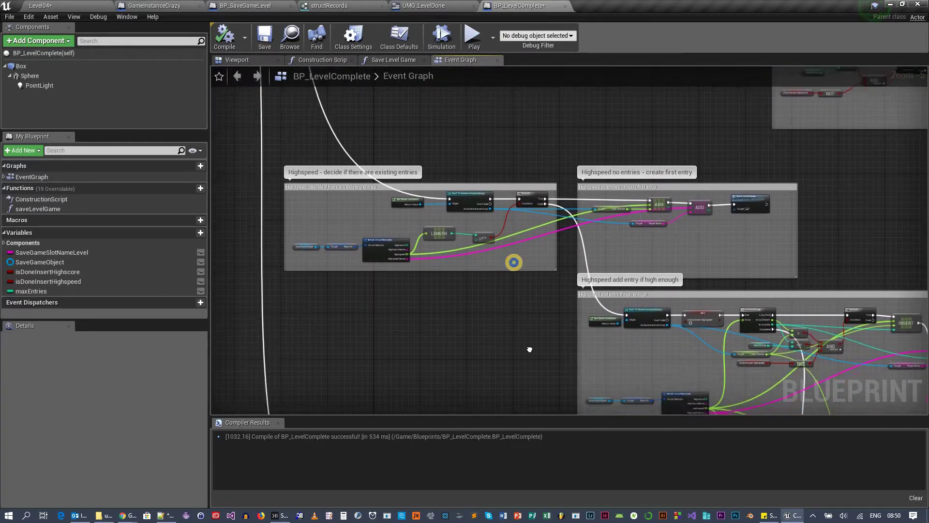
{"action": "right_click_drag", "start_coordinate": [593, 219], "coordinate": [583, 151]}
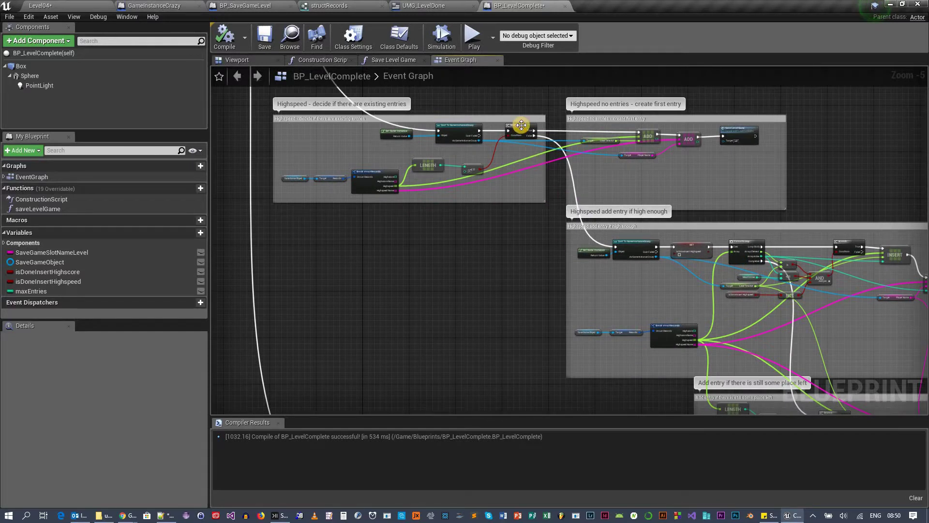
{"action": "right_click_drag", "start_coordinate": [511, 411], "coordinate": [490, 217]}
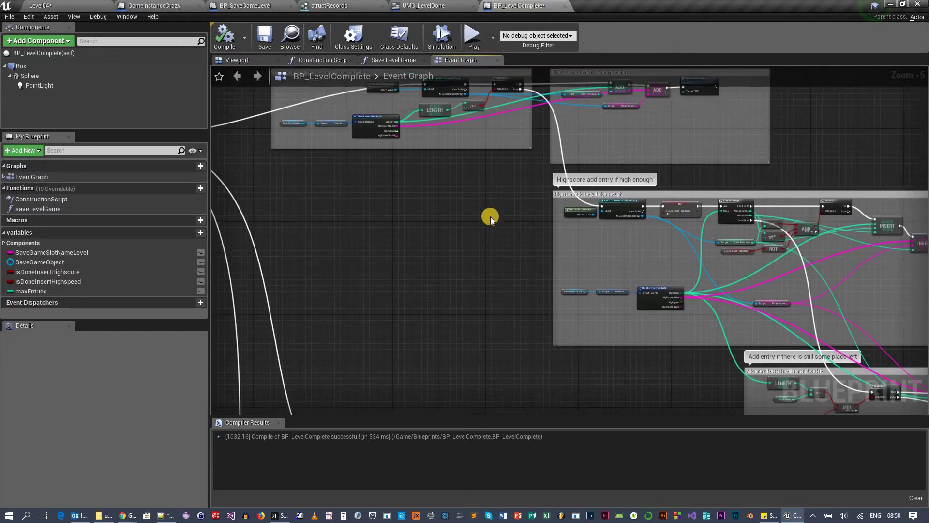
{"action": "right_click_drag", "start_coordinate": [570, 356], "coordinate": [655, 448]}
{"action": "scroll", "coordinate": [407, 263], "scroll_direction": "up", "scroll_amount": 1}
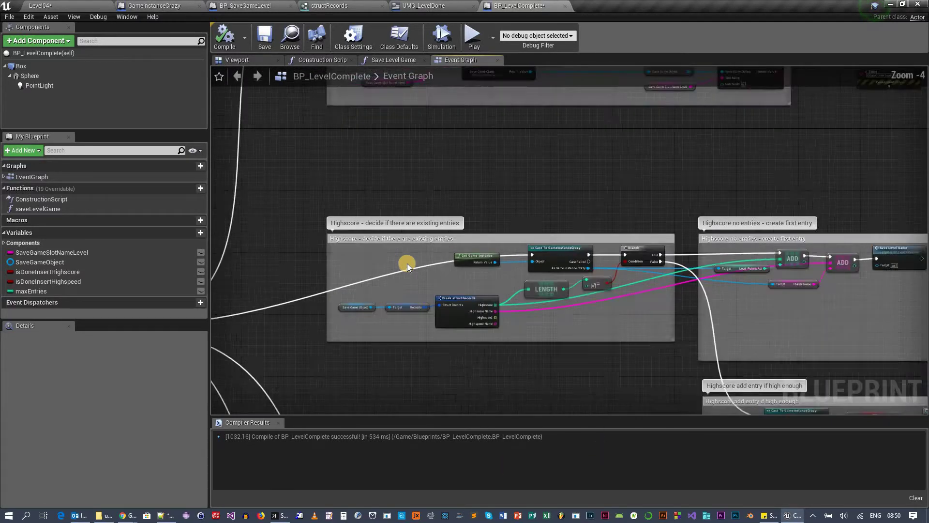
{"action": "scroll", "coordinate": [408, 263], "scroll_direction": "up", "scroll_amount": 2}
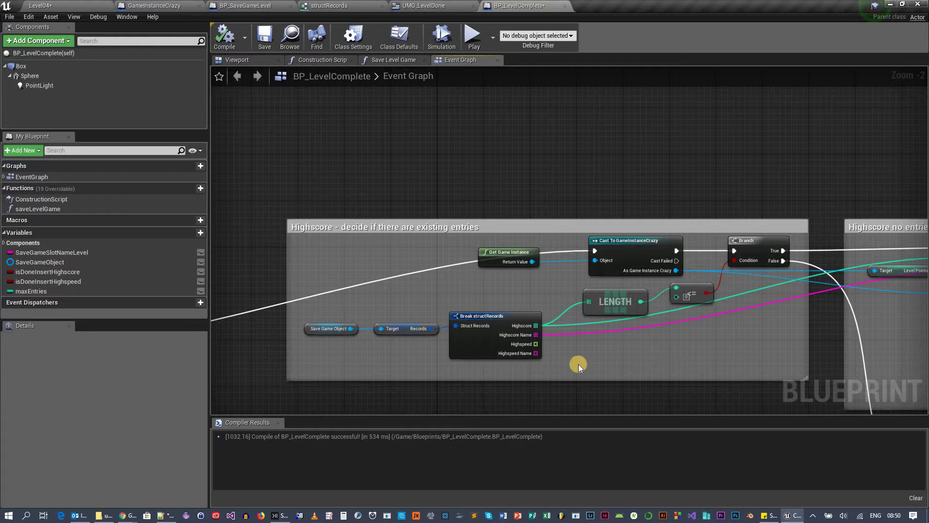
{"action": "left_click", "coordinate": [668, 335]}
{"action": "right_click_drag", "start_coordinate": [571, 167], "coordinate": [573, 169]}
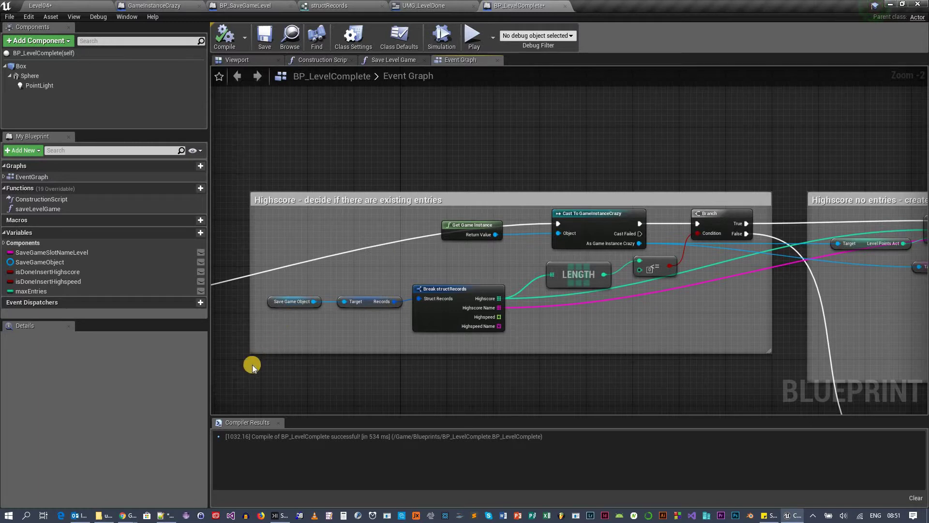
{"action": "right_click_drag", "start_coordinate": [743, 285], "coordinate": [312, 269]}
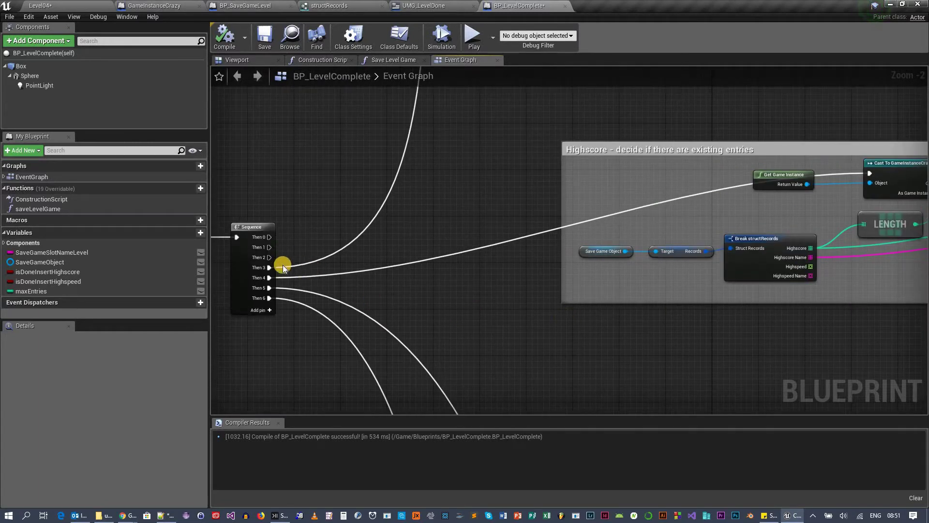
{"action": "mouse_move", "coordinate": [521, 237]}
{"action": "right_mouse_down"}
{"action": "mouse_move", "coordinate": [234, 277]}
{"action": "mouse_move", "coordinate": [203, 290]}
{"action": "right_mouse_up"}
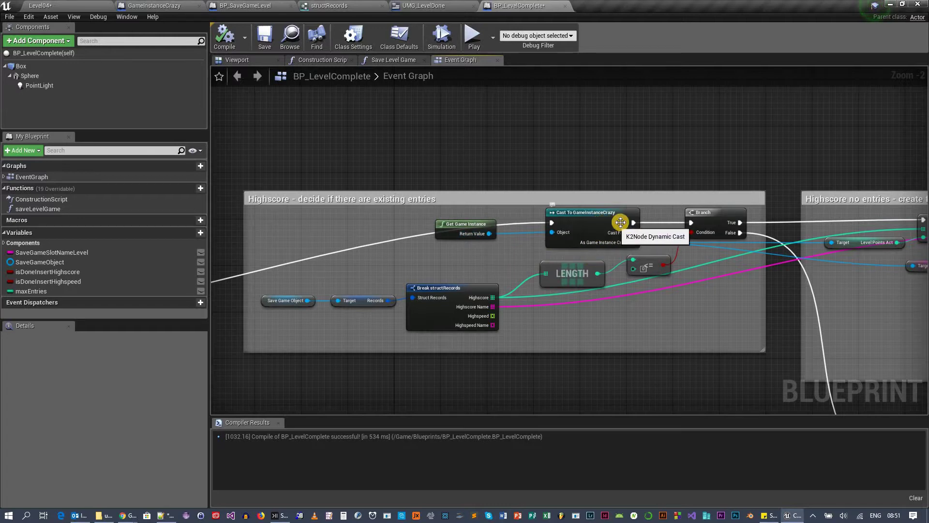
{"action": "mouse_move", "coordinate": [614, 249]}
{"action": "right_mouse_down"}
{"action": "mouse_move", "coordinate": [497, 234]}
{"action": "mouse_move", "coordinate": [509, 233]}
{"action": "right_mouse_up"}
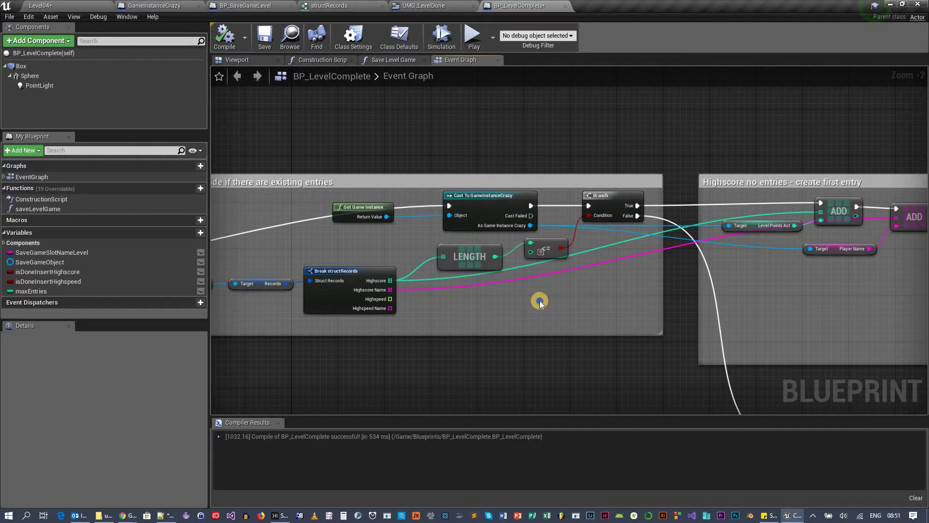
{"action": "right_click_drag", "start_coordinate": [539, 301], "coordinate": [643, 270]}
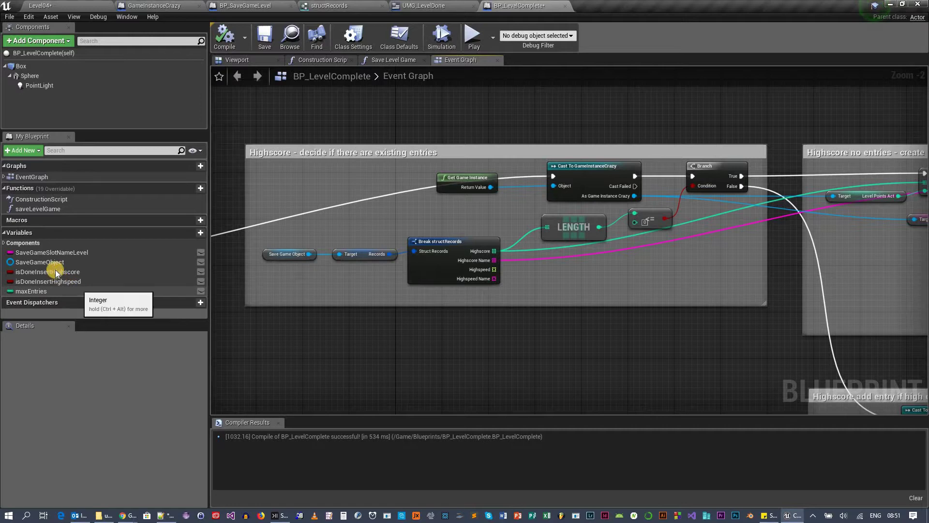
Step: Below the Highscore decide group, chain a SaveGameObject getter into Get Records and Break structRecords
{"action": "left_click", "coordinate": [260, 300]}
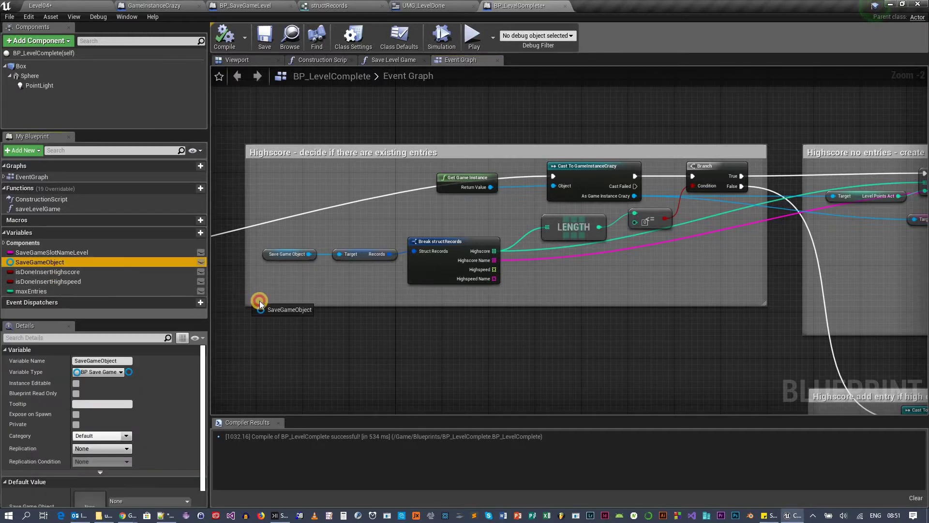
{"action": "left_click", "coordinate": [305, 322]}
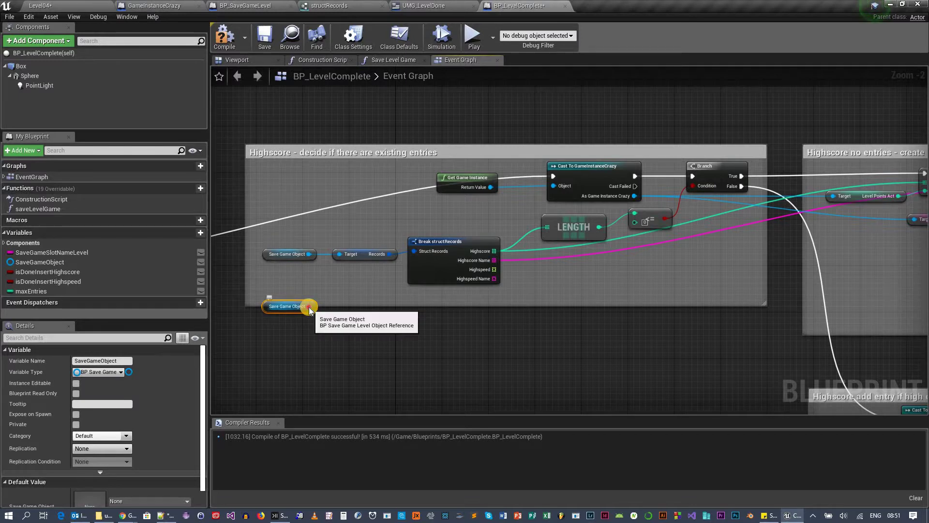
{"action": "left_click_drag", "start_coordinate": [308, 305], "coordinate": [370, 327]}
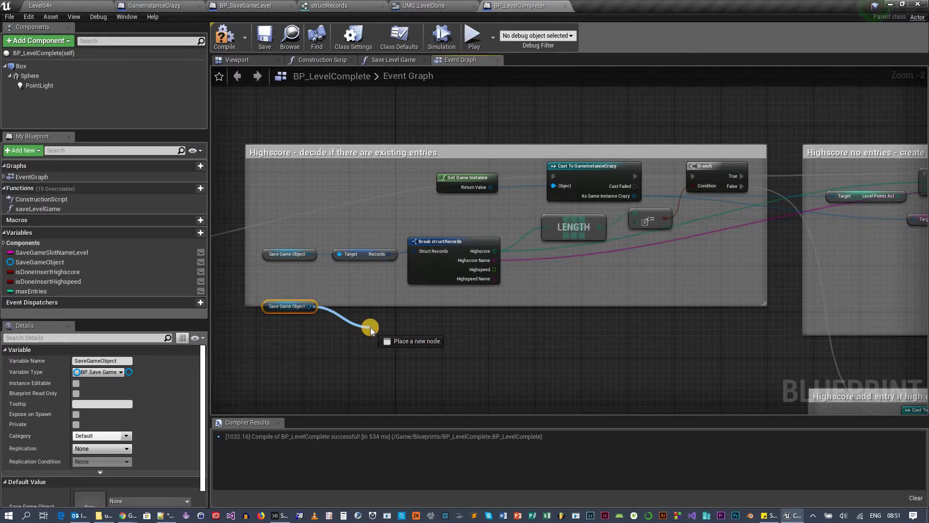
{"action": "type", "text": "get"}
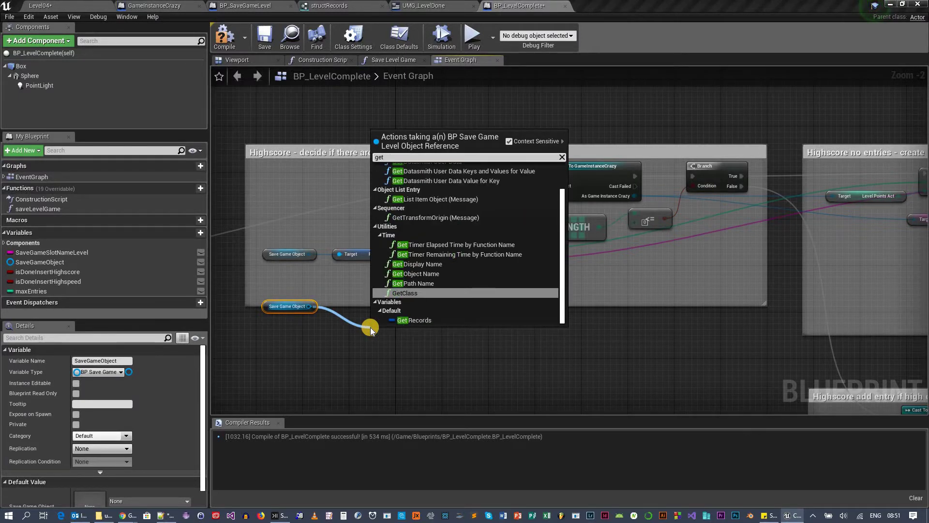
{"action": "type", "text": " re"}
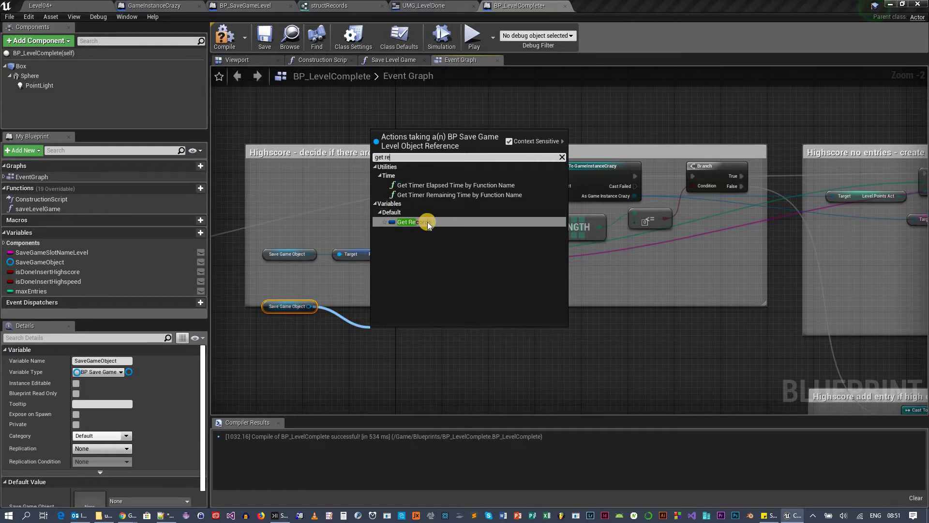
{"action": "left_click", "coordinate": [427, 221]}
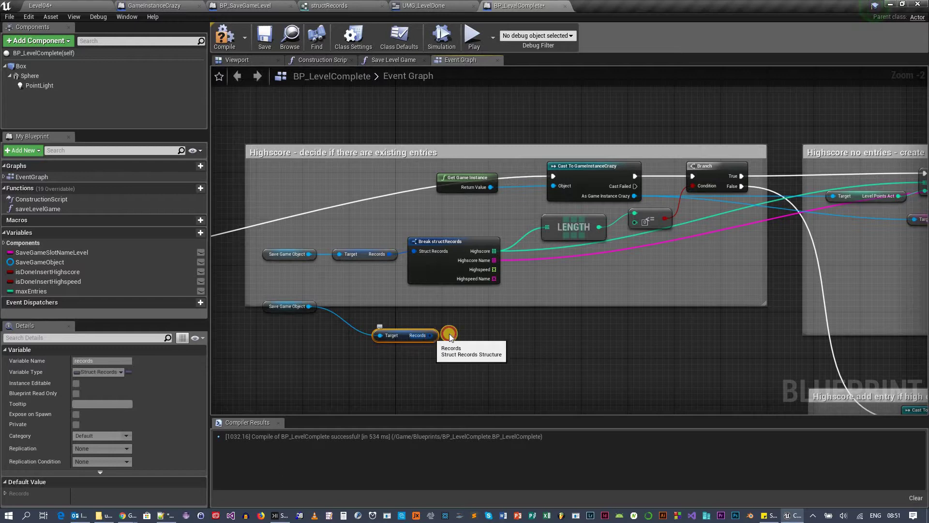
{"action": "left_click_drag", "start_coordinate": [450, 335], "coordinate": [505, 319]}
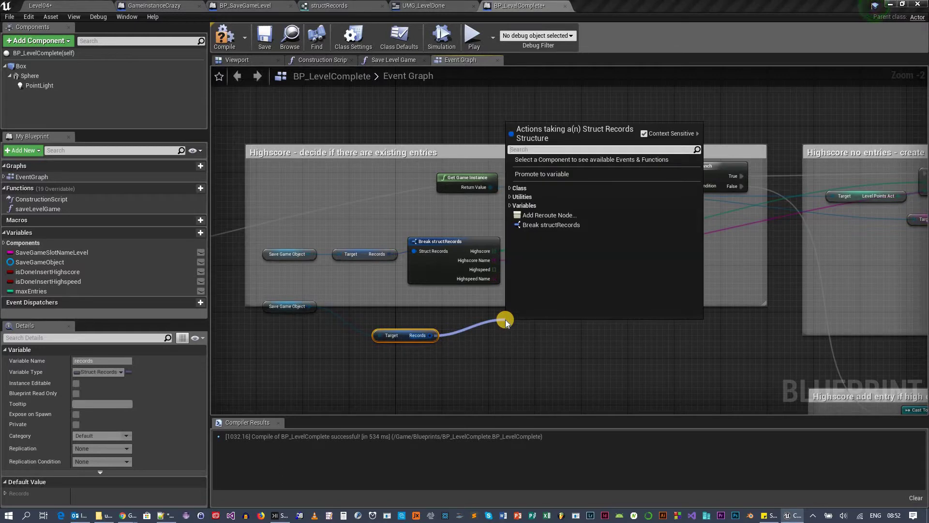
{"action": "type", "text": "break"}
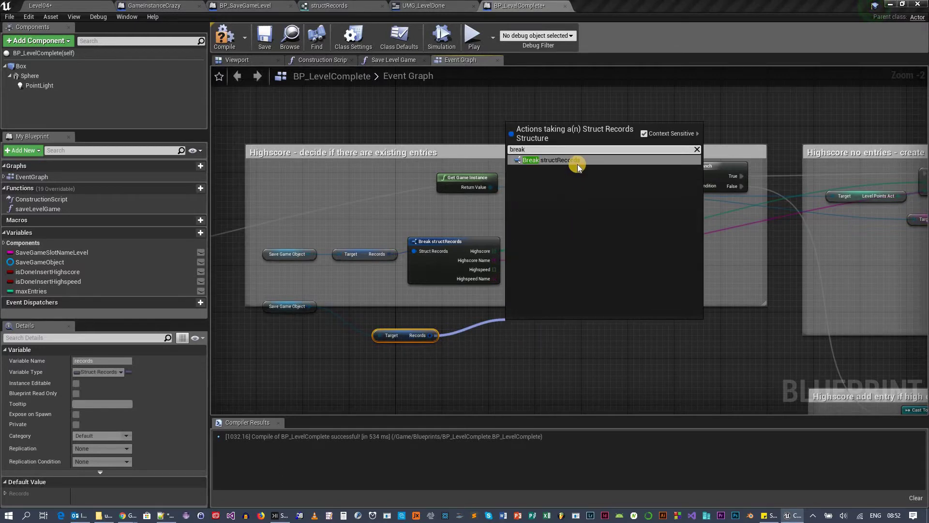
{"action": "left_click", "coordinate": [577, 160]}
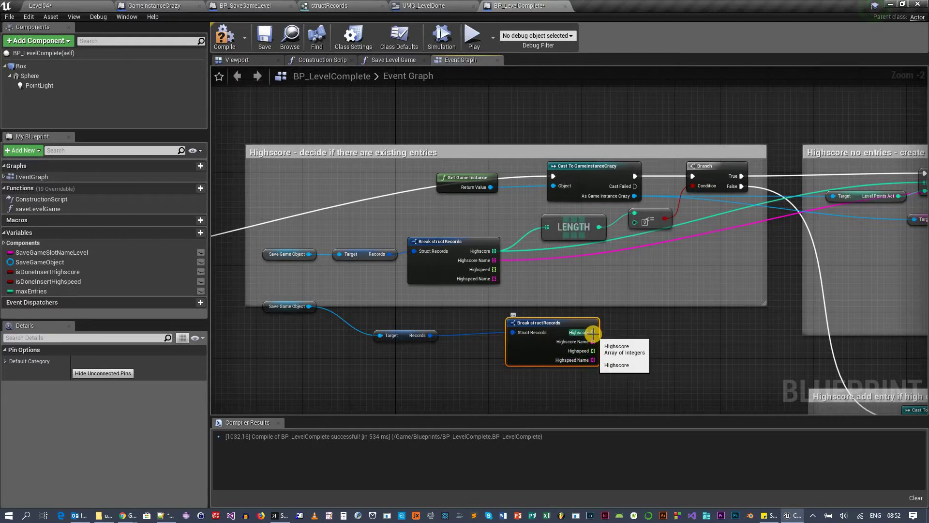
Step: Add a LENGTH node for the Highscore array beside Break structRecords
{"action": "left_click_drag", "start_coordinate": [593, 333], "coordinate": [665, 316]}
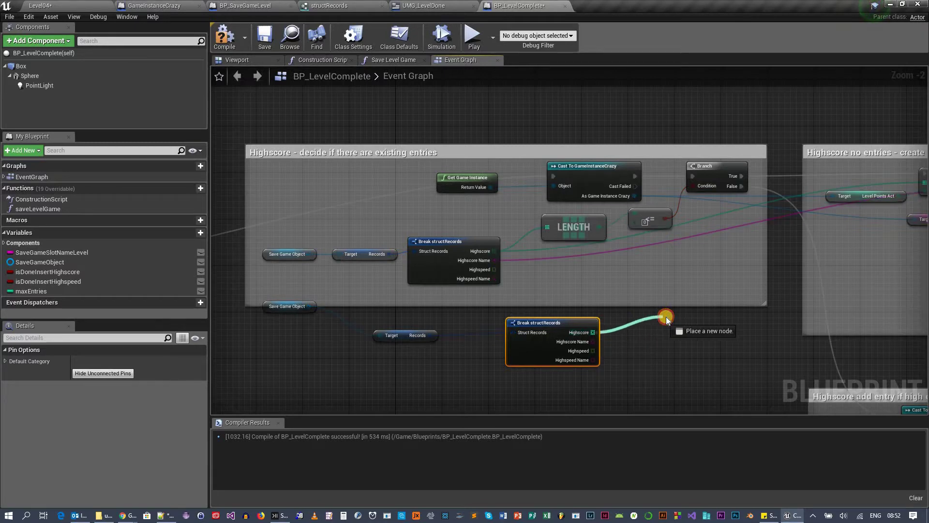
{"action": "type", "text": "length"}
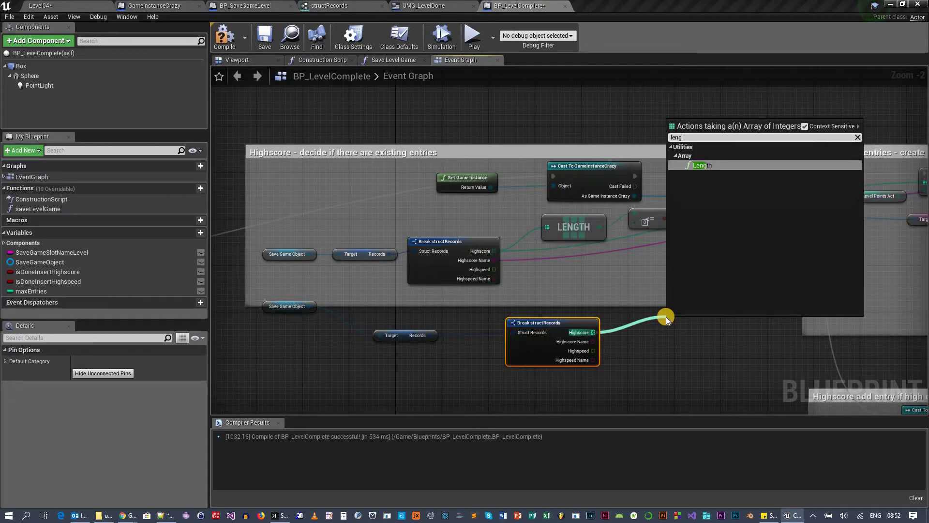
{"action": "left_click", "coordinate": [697, 165]}
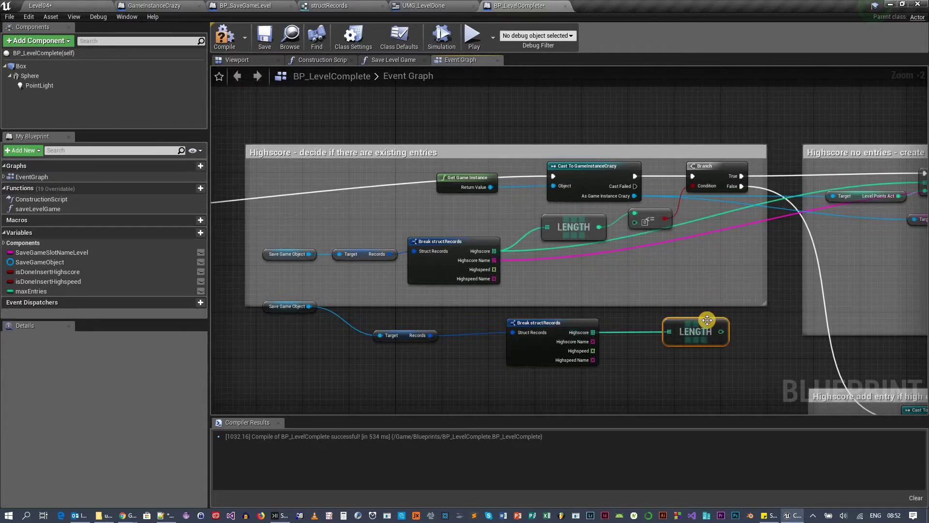
{"action": "left_click_drag", "start_coordinate": [687, 325], "coordinate": [646, 325]}
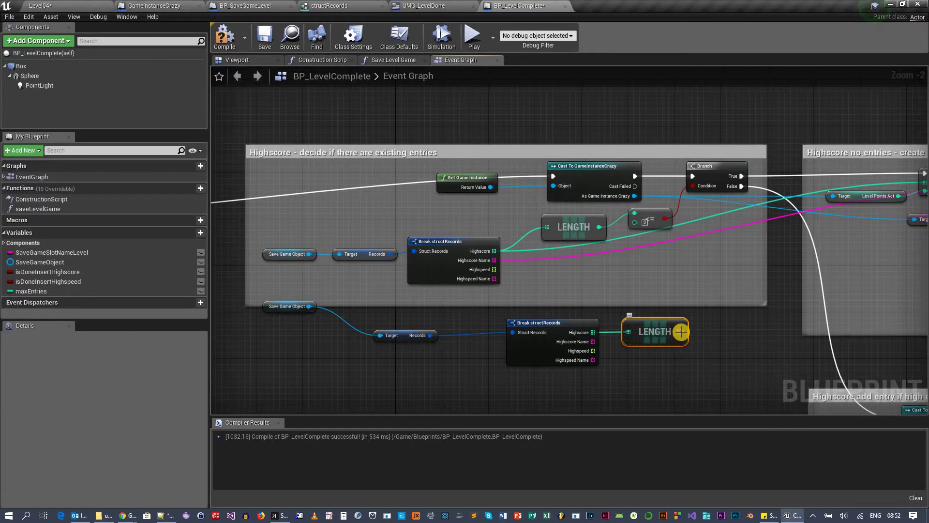
Step: Feed the length into an integer <= integer comparison and select the new lower chain
{"action": "left_click_drag", "start_coordinate": [679, 331], "coordinate": [724, 334]}
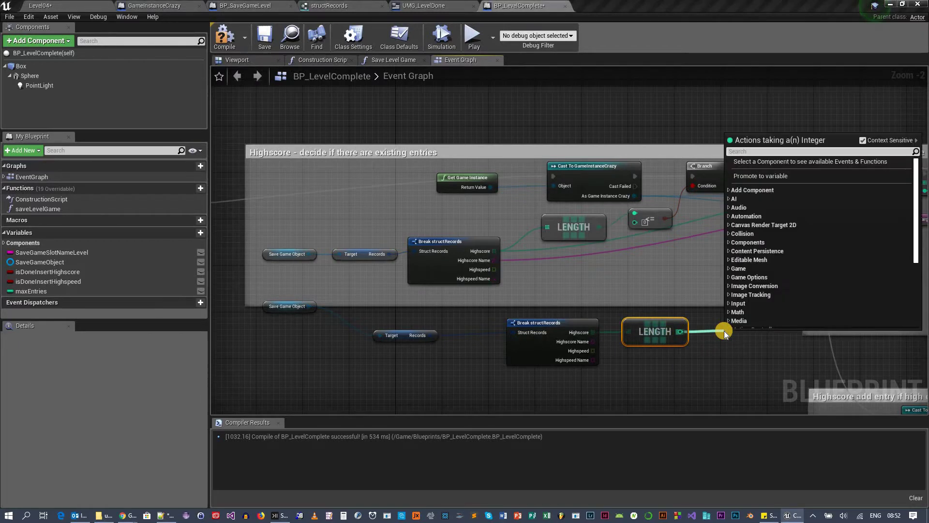
{"action": "type", "text": "<="}
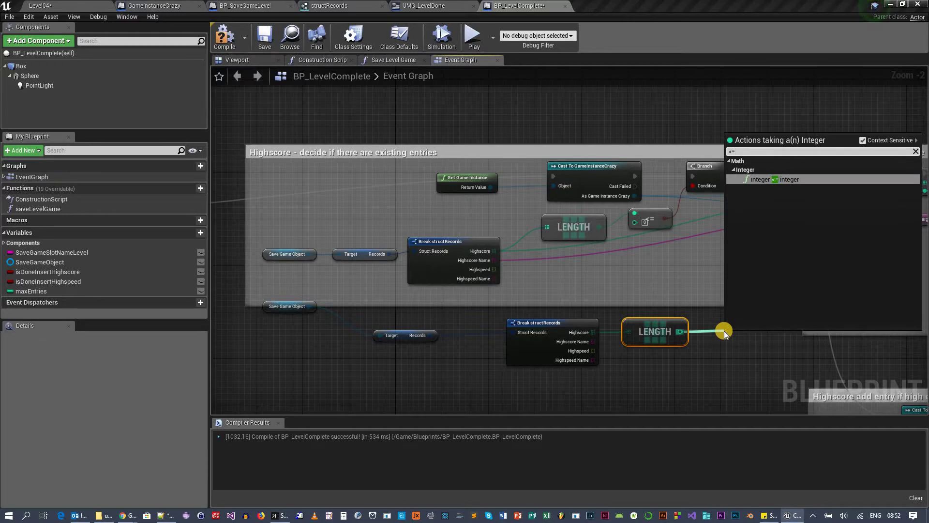
{"action": "key", "text": "Return"}
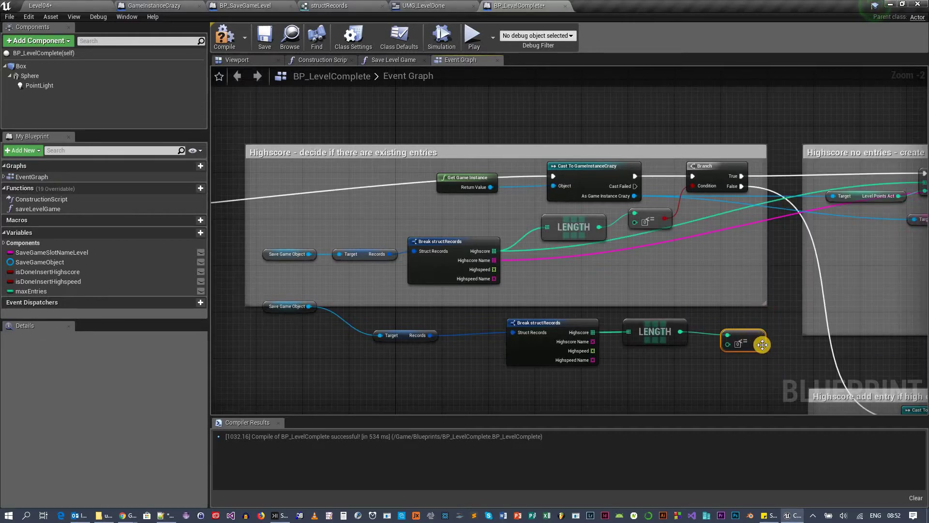
{"action": "mouse_move", "coordinate": [758, 341]}
{"action": "left_mouse_down"}
{"action": "mouse_move", "coordinate": [693, 189]}
{"action": "mouse_move", "coordinate": [736, 342]}
{"action": "left_mouse_up"}
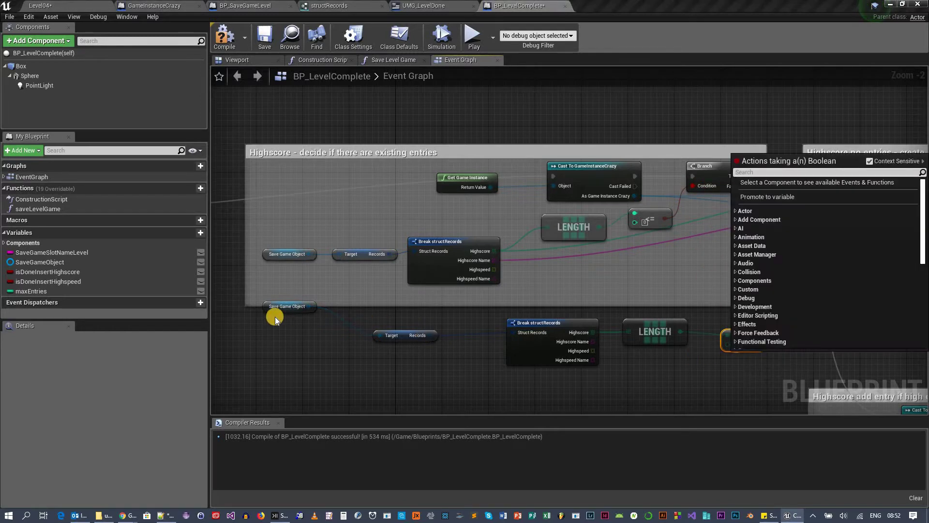
{"action": "left_click", "coordinate": [362, 343]}
{"action": "left_click_drag", "start_coordinate": [236, 305], "coordinate": [758, 392]}
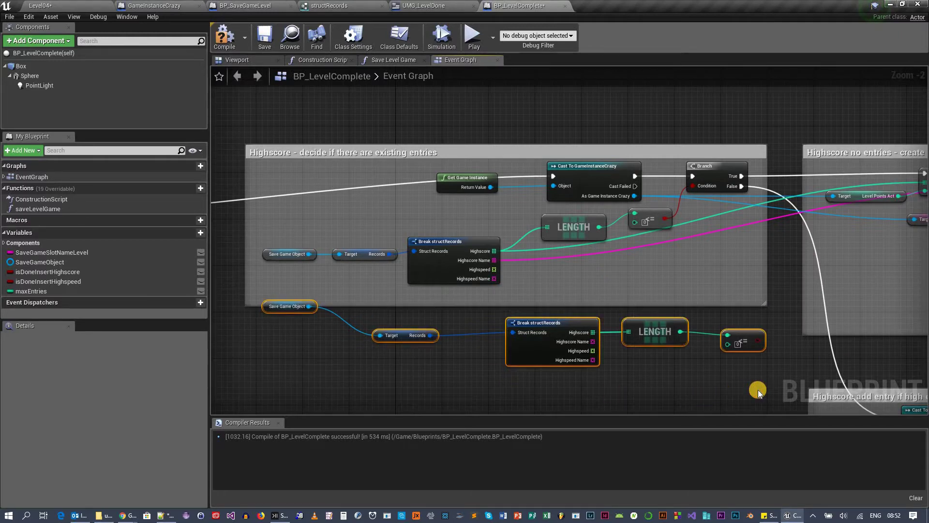
{"action": "key", "text": "Delete"}
{"action": "right_click_drag", "start_coordinate": [628, 356], "coordinate": [554, 307]}
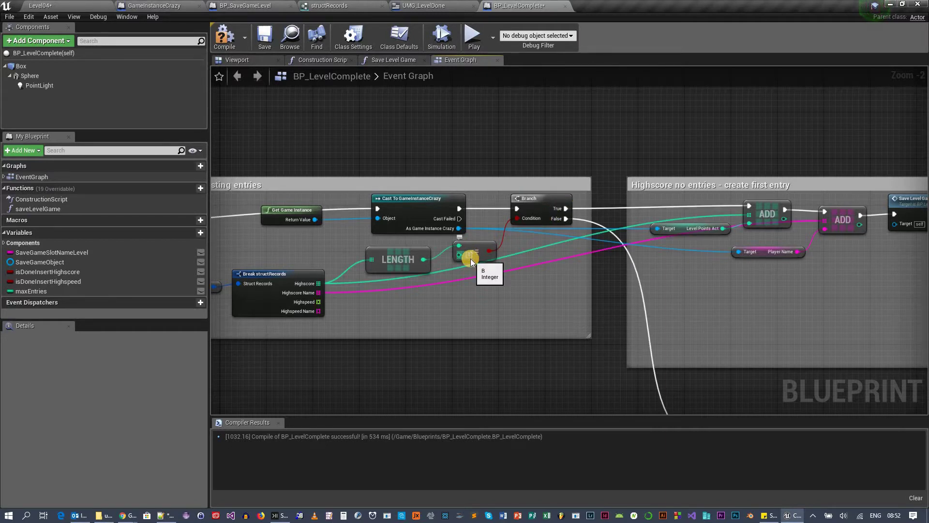
{"action": "right_click_drag", "start_coordinate": [764, 312], "coordinate": [535, 306]}
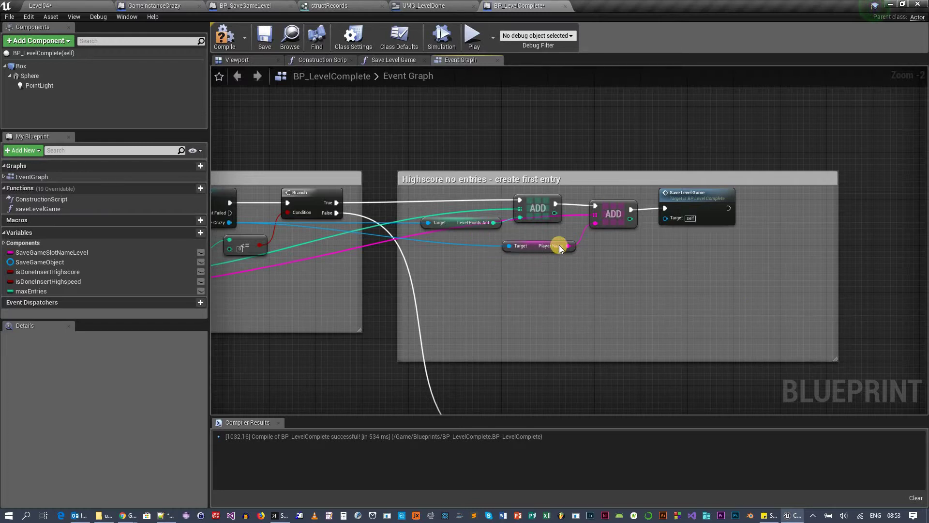
Step: Add a trial Get Level Points Act node from the game instance reference
{"action": "right_click_drag", "start_coordinate": [731, 286], "coordinate": [684, 287]}
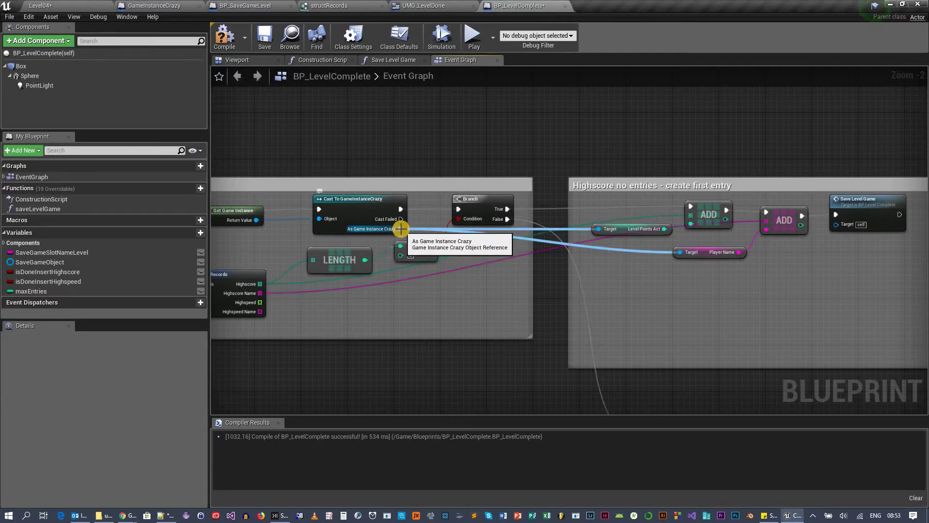
{"action": "left_click_drag", "start_coordinate": [400, 228], "coordinate": [639, 139]}
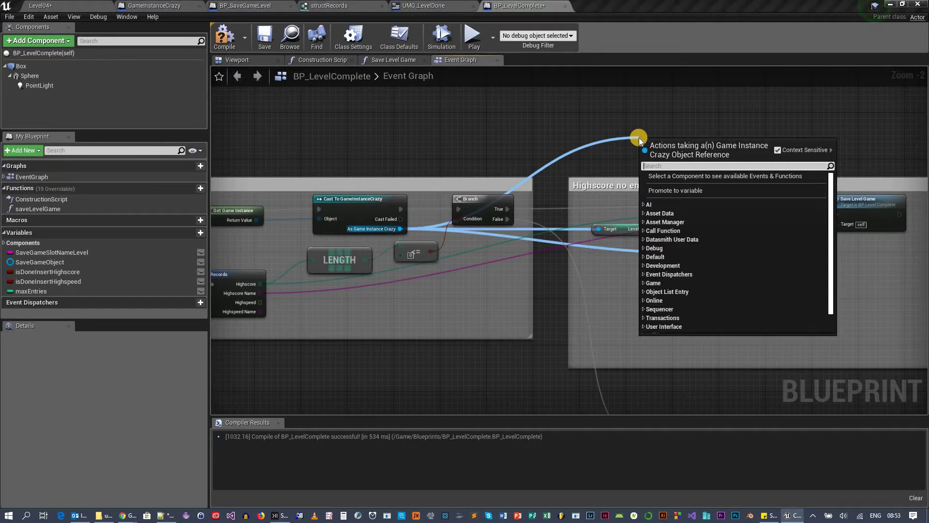
{"action": "type", "text": "get level"}
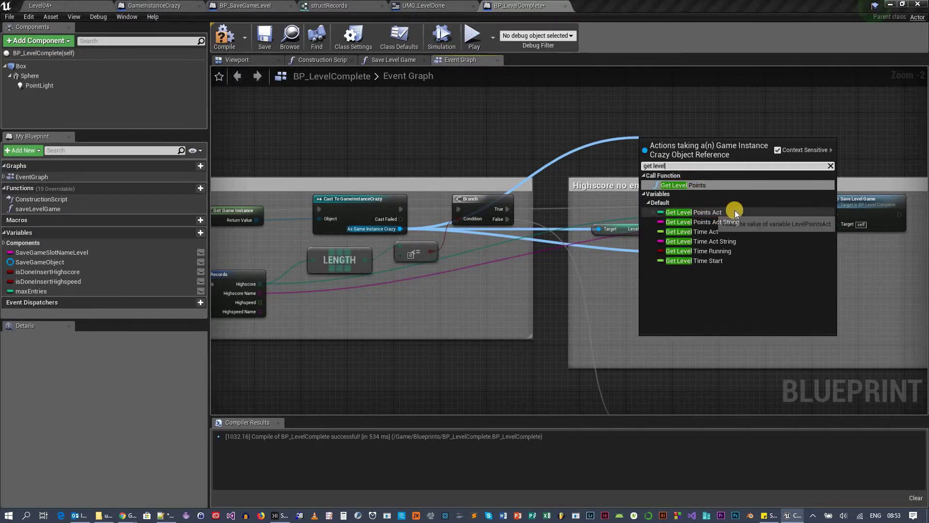
{"action": "left_click", "coordinate": [706, 213]}
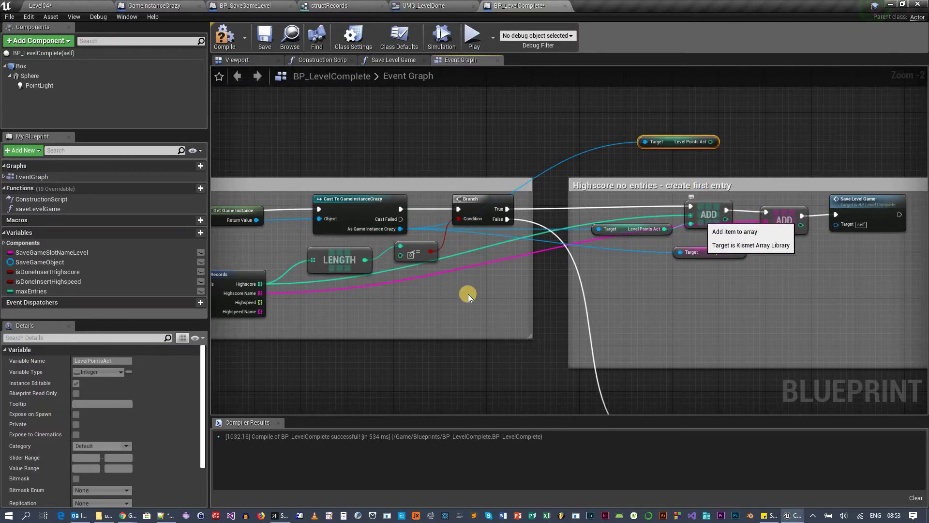
Step: Add a trial Array Add node off the Highscore array
{"action": "left_click", "coordinate": [261, 285]}
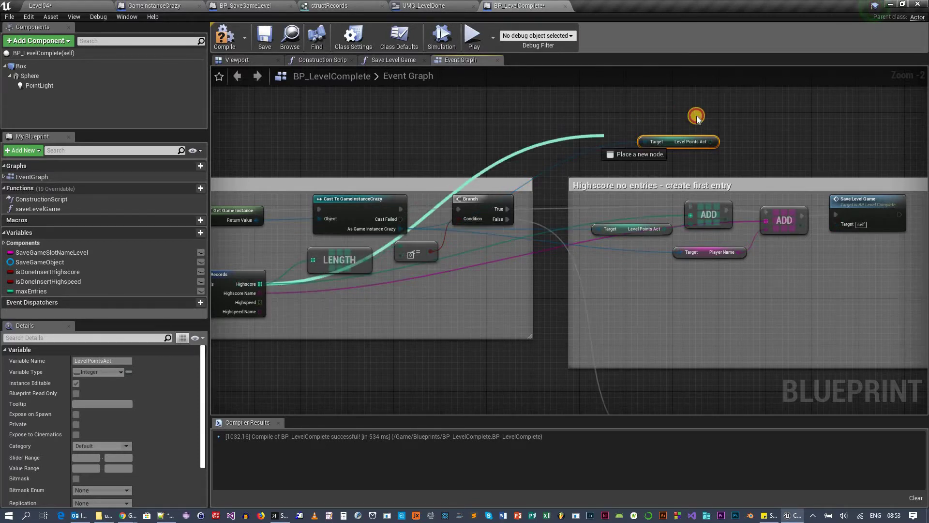
{"action": "left_click_drag", "start_coordinate": [260, 285], "coordinate": [695, 116]}
{"action": "type", "text": "add"}
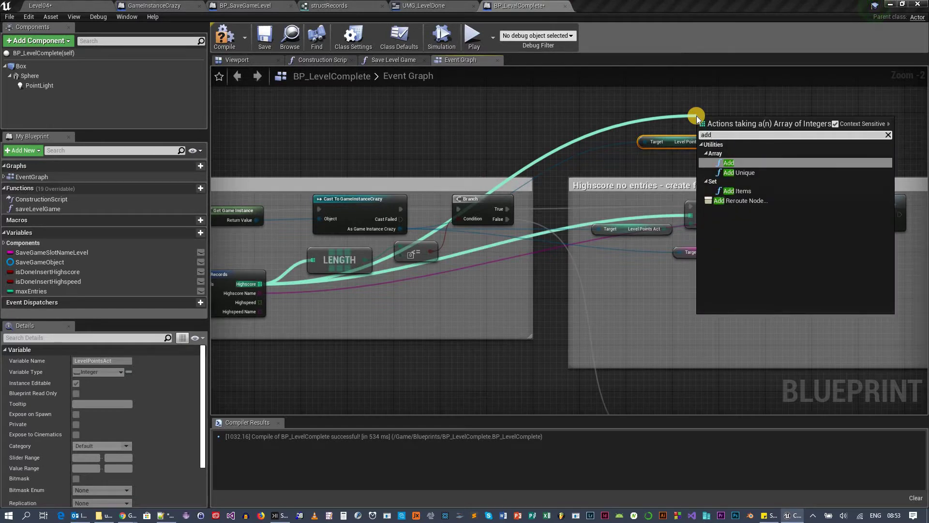
{"action": "left_click", "coordinate": [733, 162]}
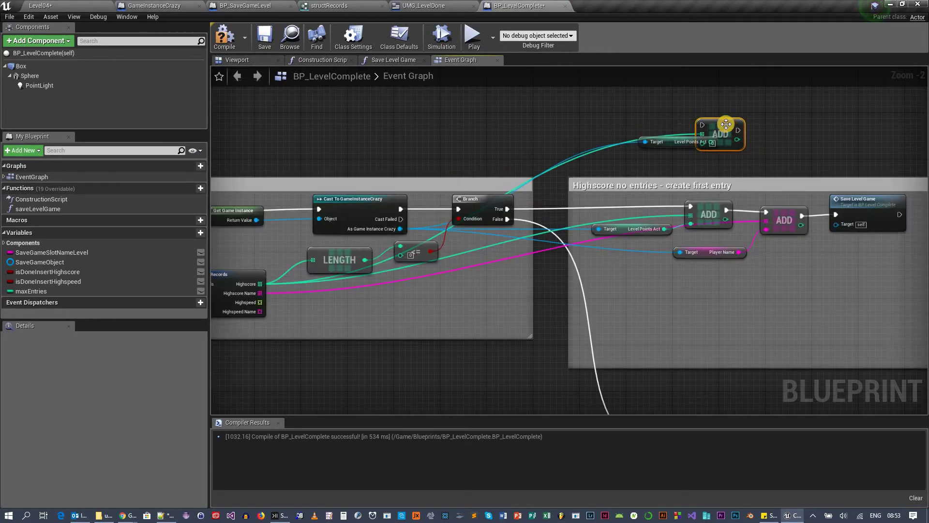
{"action": "left_click_drag", "start_coordinate": [706, 138], "coordinate": [736, 126]}
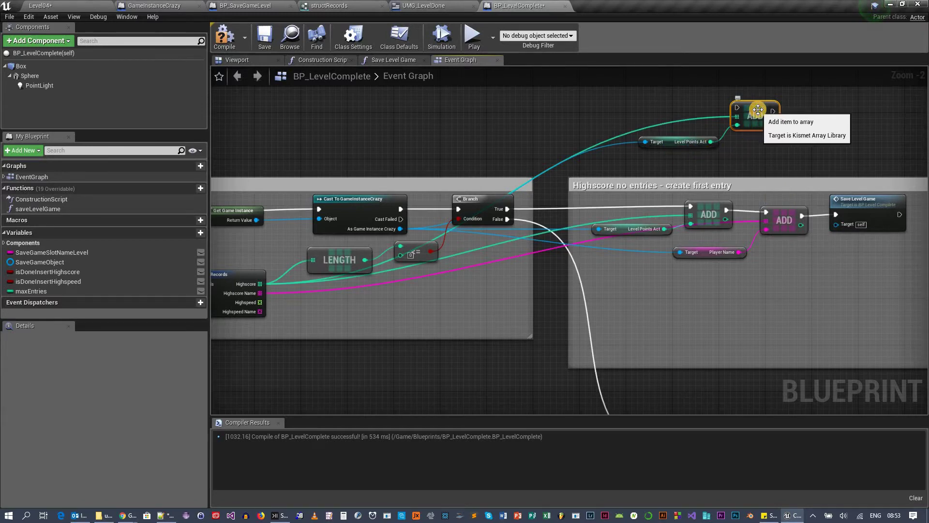
Step: Delete both trial nodes and switch to the Save Level Game function graph
{"action": "key", "text": "Delete"}
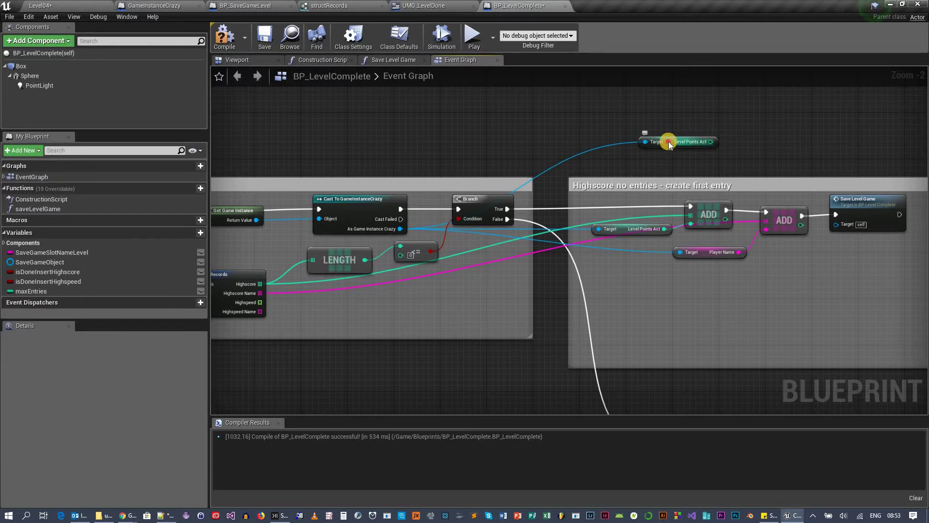
{"action": "left_click", "coordinate": [669, 143]}
{"action": "key", "text": "Delete"}
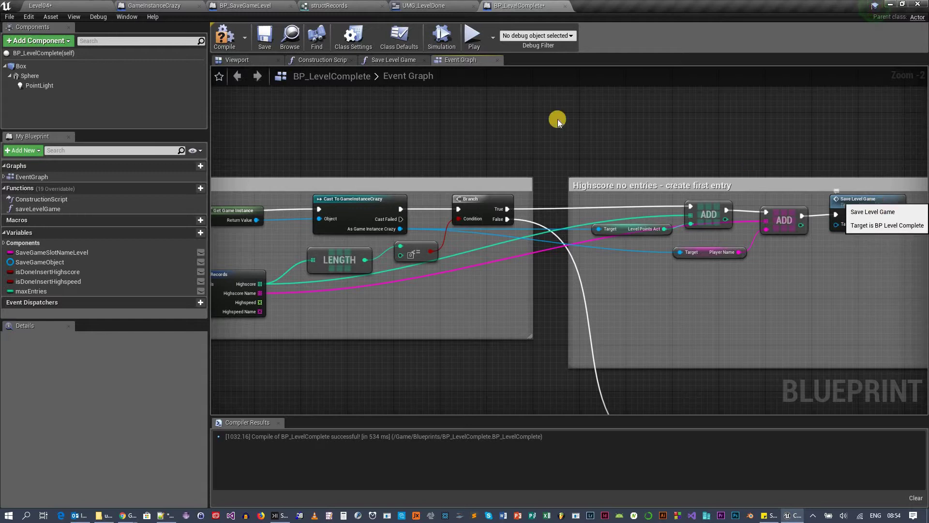
{"action": "left_click", "coordinate": [400, 61]}
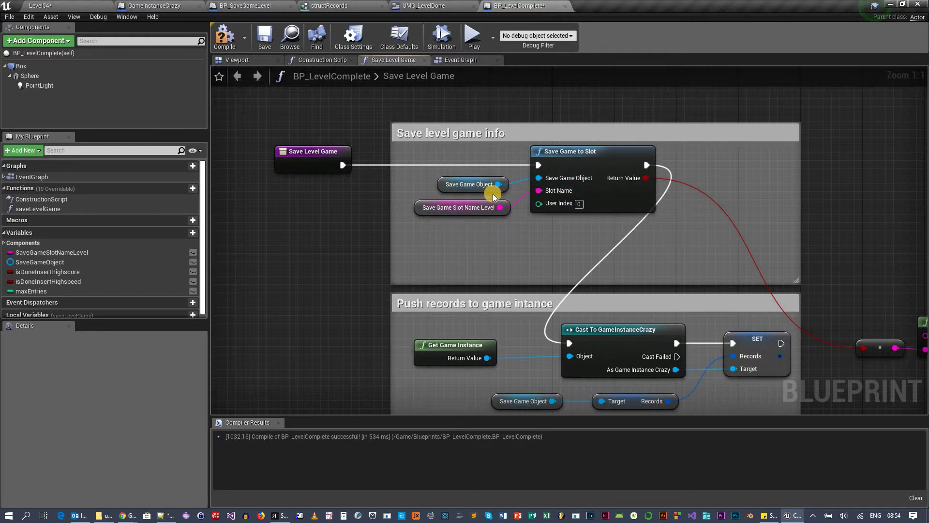
{"action": "right_click_drag", "start_coordinate": [385, 154], "coordinate": [405, 209]}
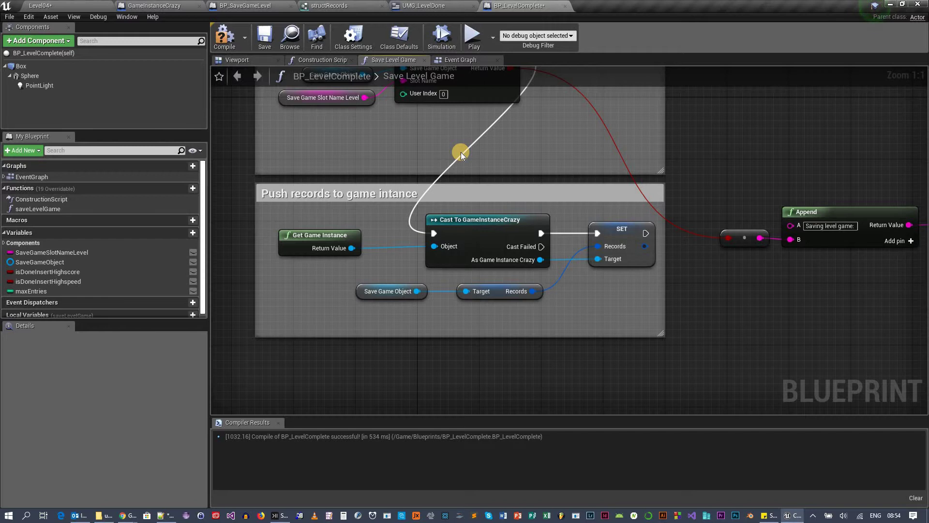
{"action": "left_click", "coordinate": [174, 6]}
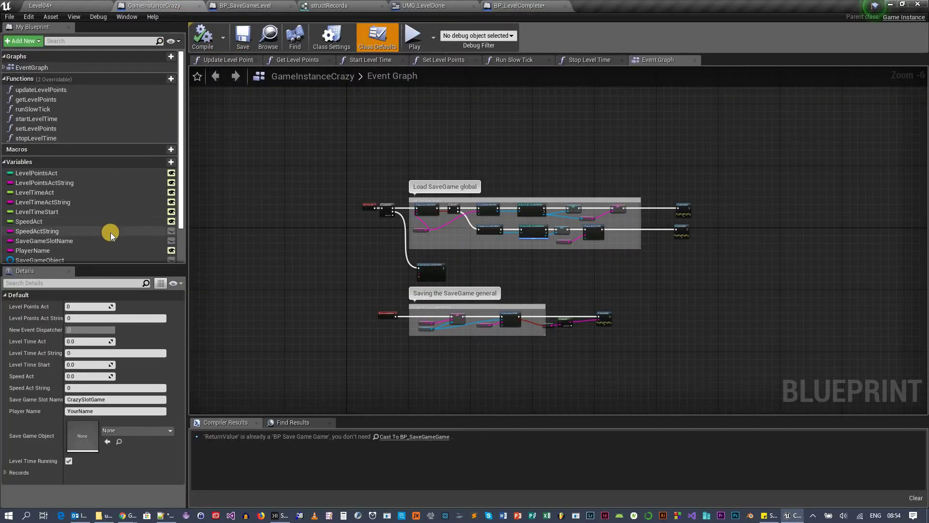
{"action": "scroll", "coordinate": [110, 233], "scroll_direction": "down", "scroll_amount": 3}
{"action": "left_click", "coordinate": [50, 236]}
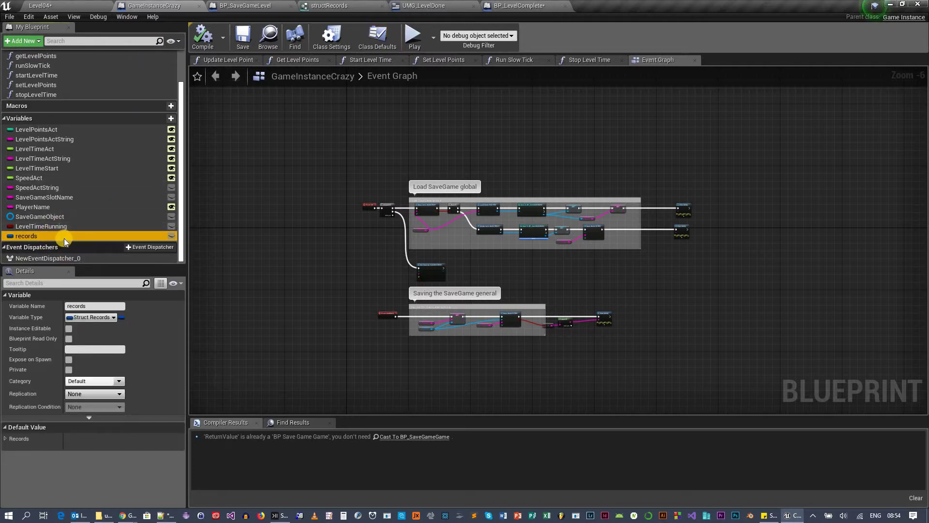
{"action": "left_click", "coordinate": [520, 9]}
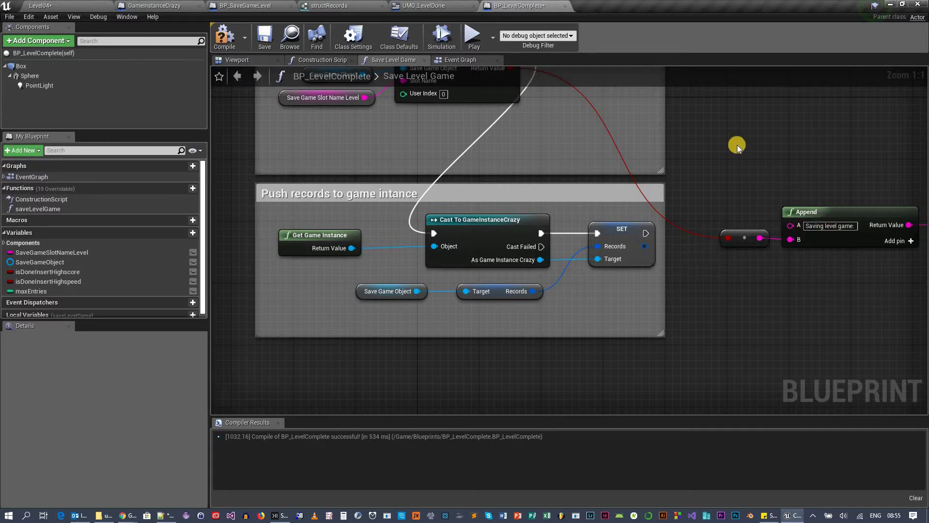
{"action": "right_click_drag", "start_coordinate": [727, 142], "coordinate": [736, 163]}
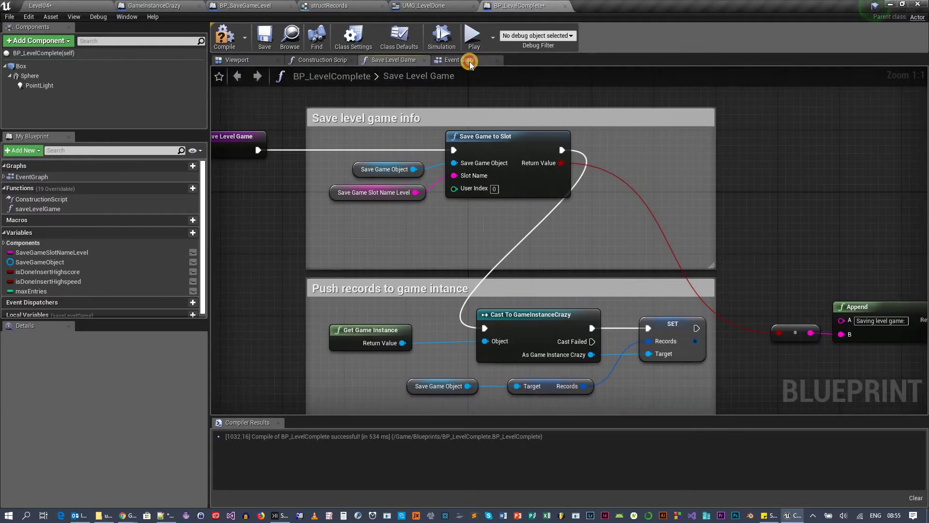
Step: Back in the Event Graph, centre the highscore add-entry block and select isDoneInsertHighscore
{"action": "left_click", "coordinate": [467, 61]}
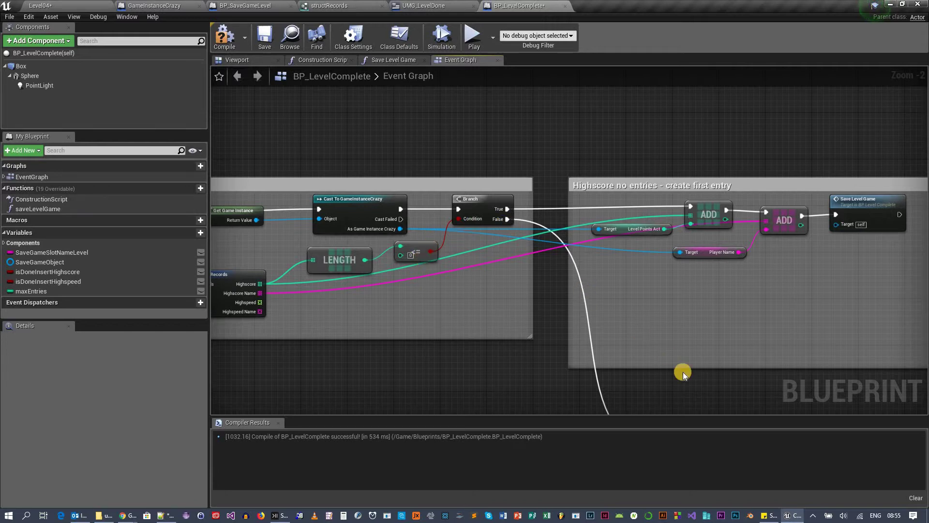
{"action": "mouse_move", "coordinate": [684, 369]}
{"action": "right_mouse_down"}
{"action": "mouse_move", "coordinate": [528, 72]}
{"action": "mouse_move", "coordinate": [590, 258]}
{"action": "mouse_move", "coordinate": [465, 244]}
{"action": "right_mouse_up"}
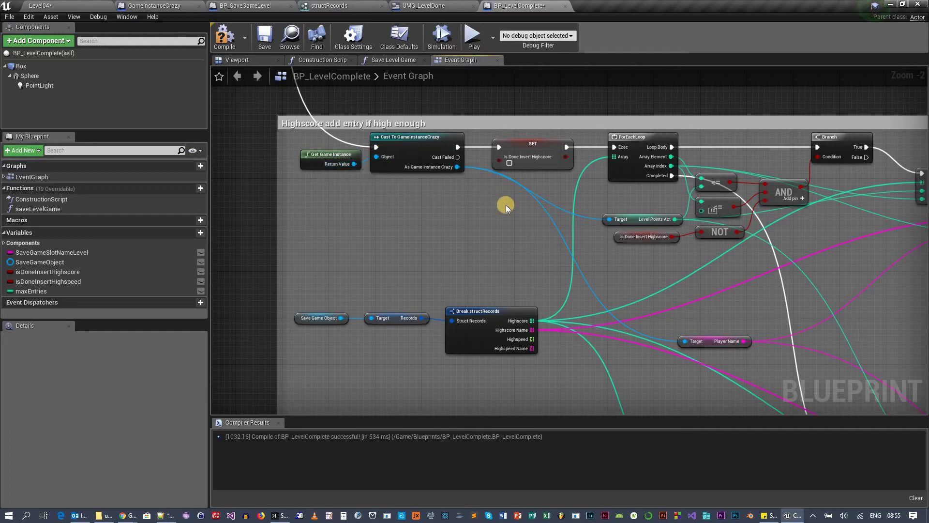
{"action": "right_click_drag", "start_coordinate": [488, 212], "coordinate": [423, 210]}
{"action": "right_click_drag", "start_coordinate": [488, 212], "coordinate": [434, 213]}
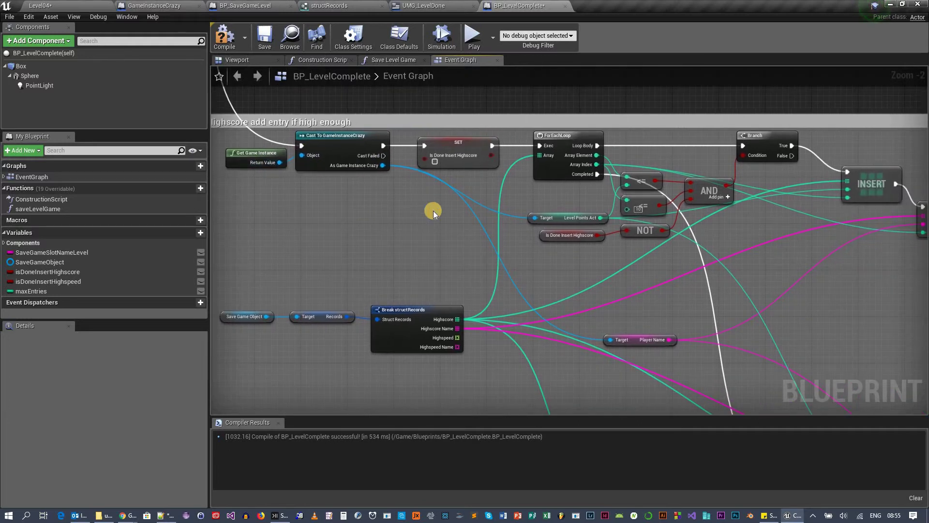
{"action": "left_click", "coordinate": [76, 272]}
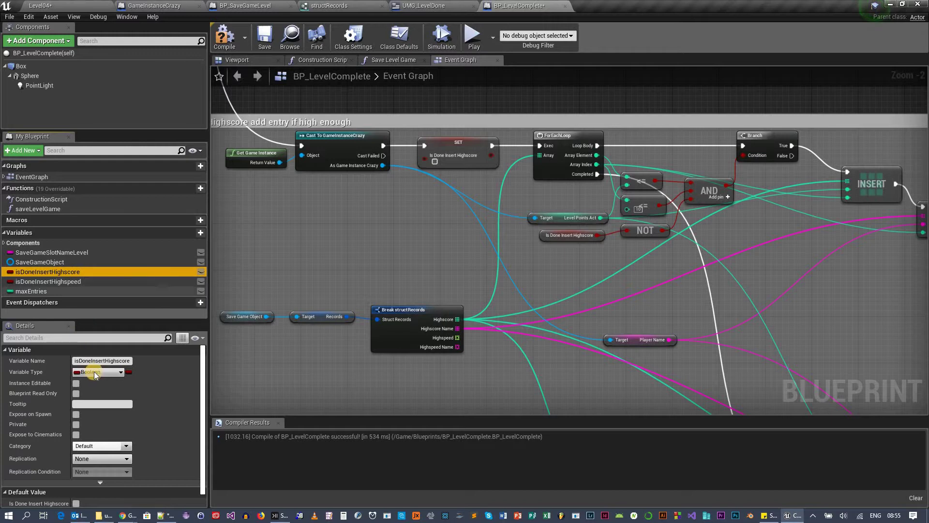
{"action": "scroll", "coordinate": [125, 404], "scroll_direction": "down", "scroll_amount": 1}
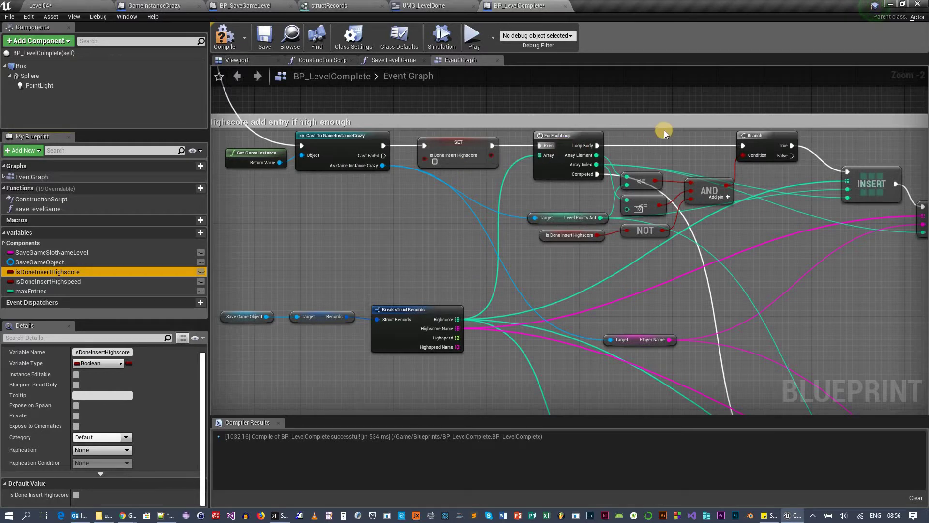
{"action": "right_click_drag", "start_coordinate": [645, 186], "coordinate": [632, 209]}
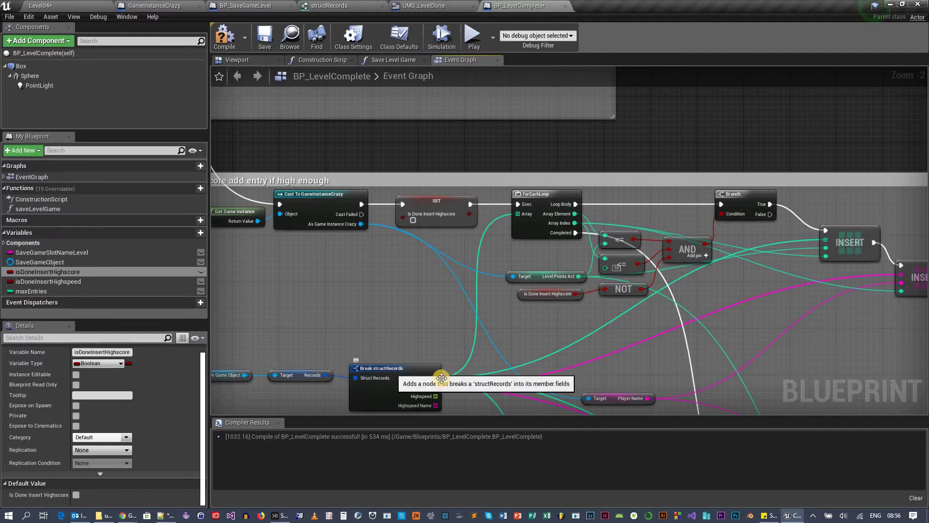
Step: Add a ForEachLoop over Break structRecords' Highscore array and move it above the add-entry block
{"action": "left_click", "coordinate": [449, 351]}
{"action": "left_click_drag", "start_coordinate": [435, 377], "coordinate": [675, 138]}
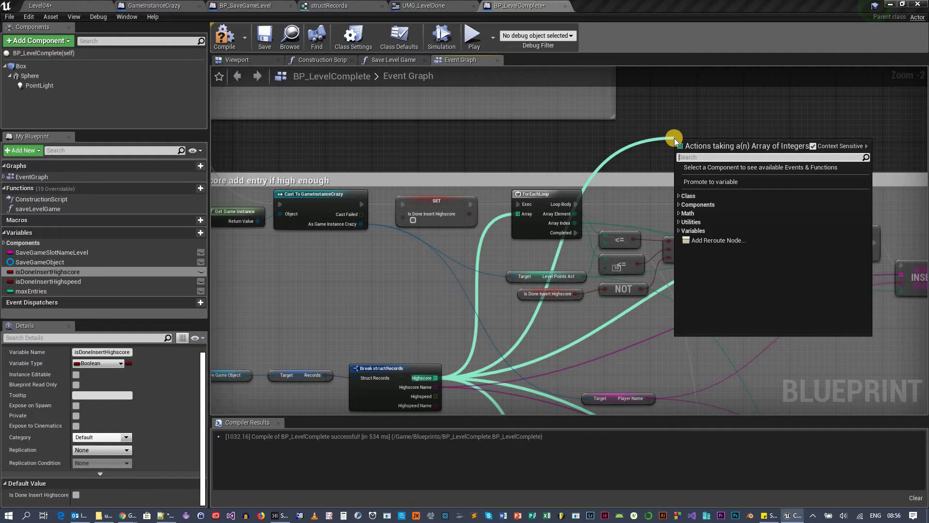
{"action": "type", "text": "forea"}
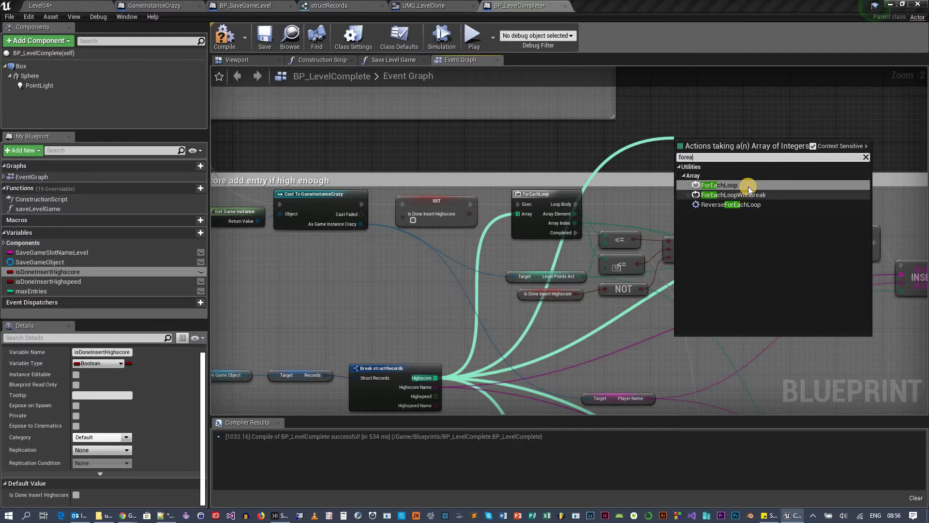
{"action": "left_click", "coordinate": [748, 187]}
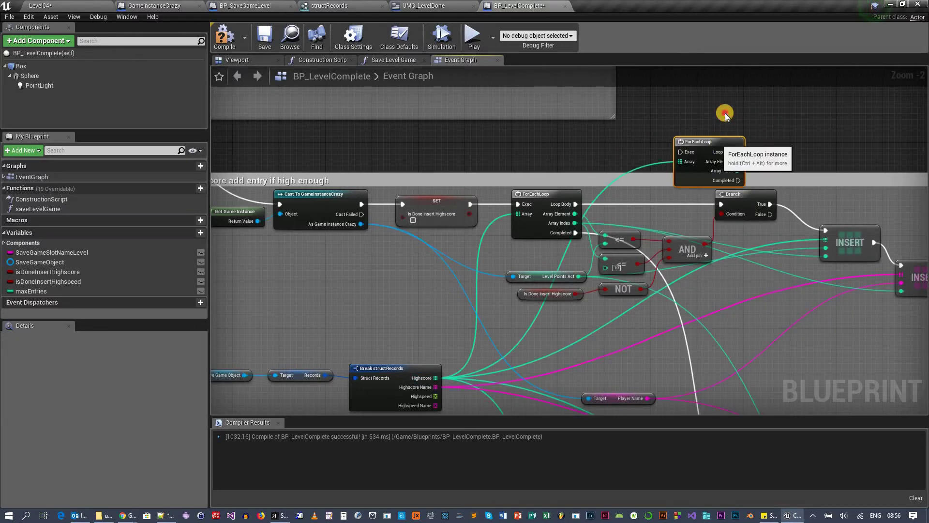
{"action": "left_click_drag", "start_coordinate": [721, 140], "coordinate": [725, 116]}
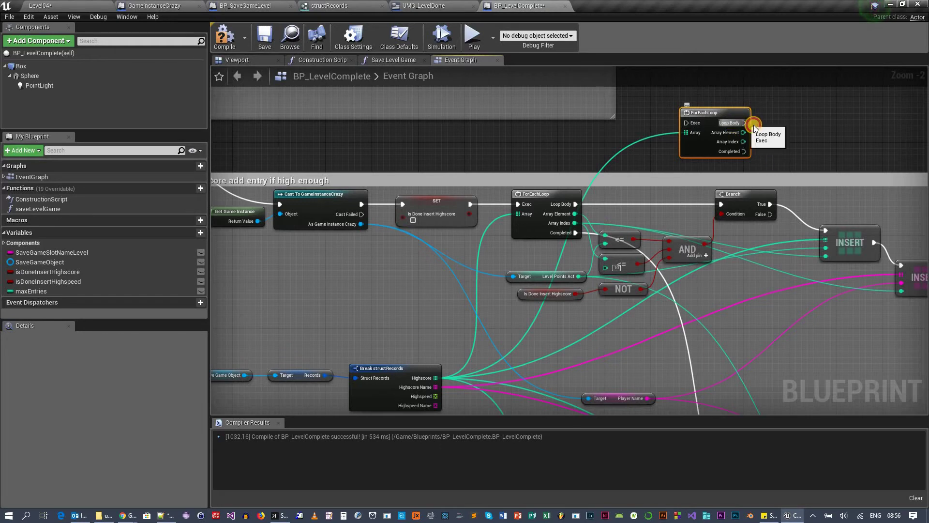
{"action": "left_click_drag", "start_coordinate": [745, 123], "coordinate": [790, 121]}
{"action": "left_click", "coordinate": [802, 115]}
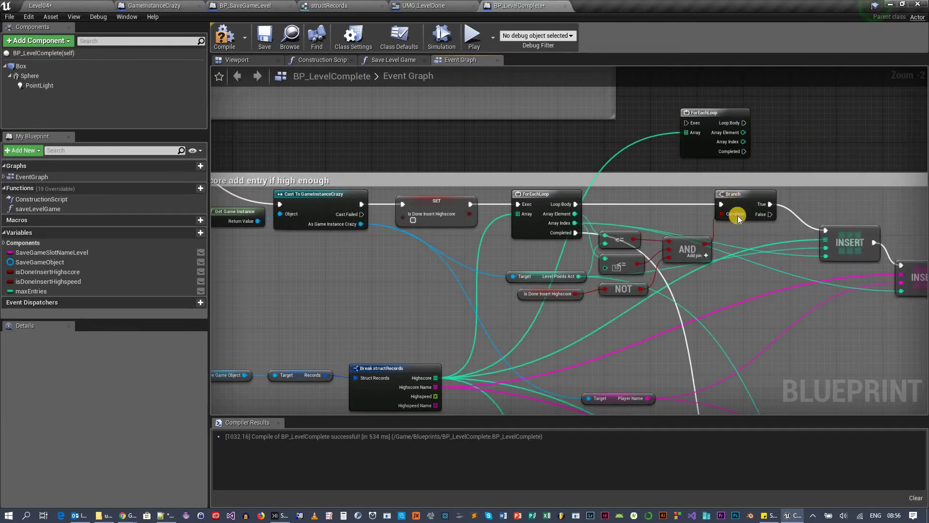
{"action": "right_click_drag", "start_coordinate": [769, 294], "coordinate": [709, 255]}
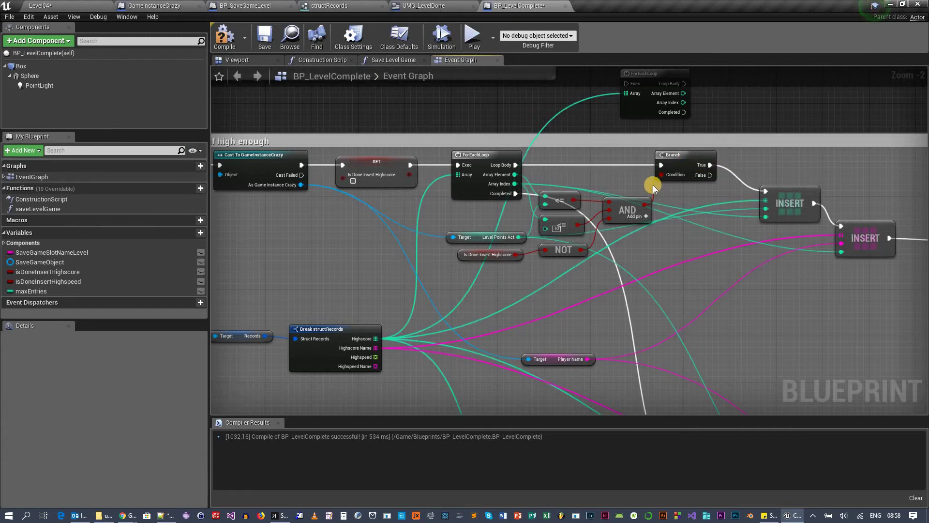
Step: Wire the AND node's output into the highscore Branch's Condition pin
{"action": "left_click_drag", "start_coordinate": [653, 186], "coordinate": [661, 175]}
{"action": "right_click_drag", "start_coordinate": [819, 287], "coordinate": [658, 274]}
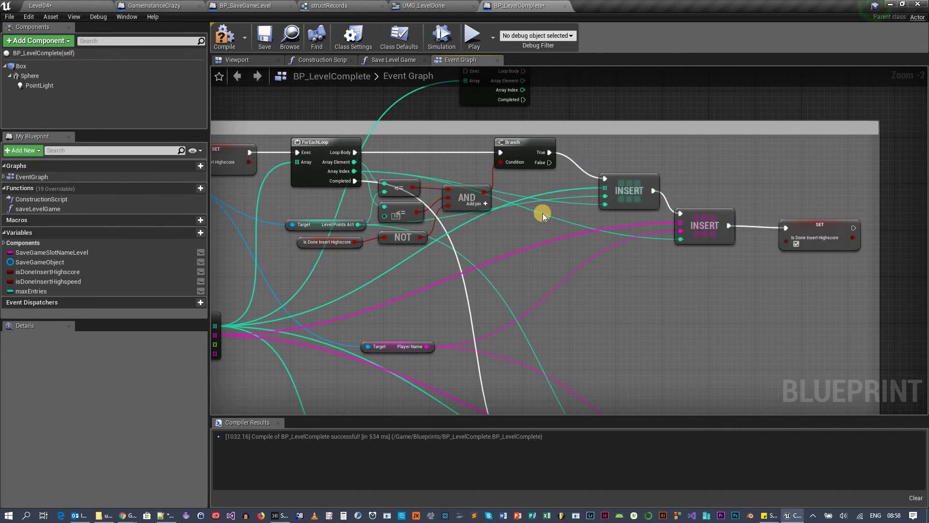
{"action": "right_click_drag", "start_coordinate": [556, 271], "coordinate": [614, 251]}
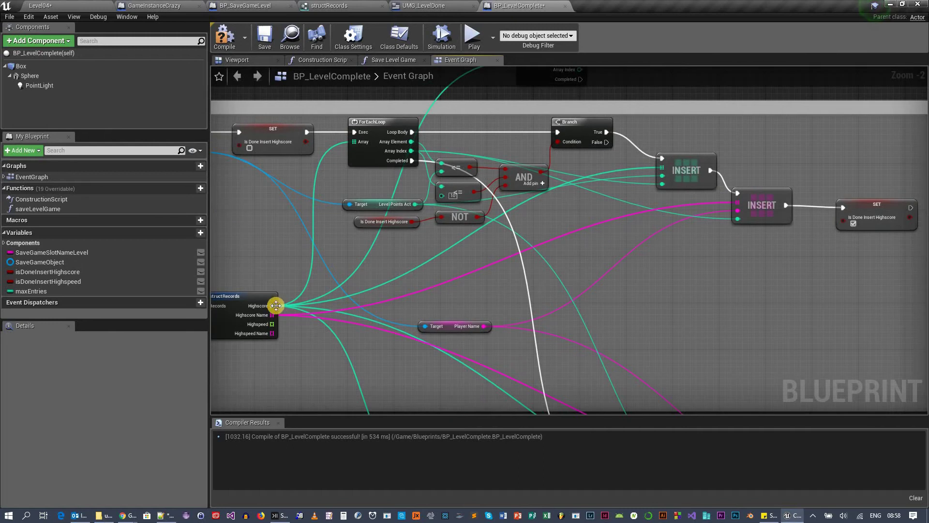
{"action": "left_click_drag", "start_coordinate": [275, 306], "coordinate": [733, 118]}
{"action": "type", "text": "insert"}
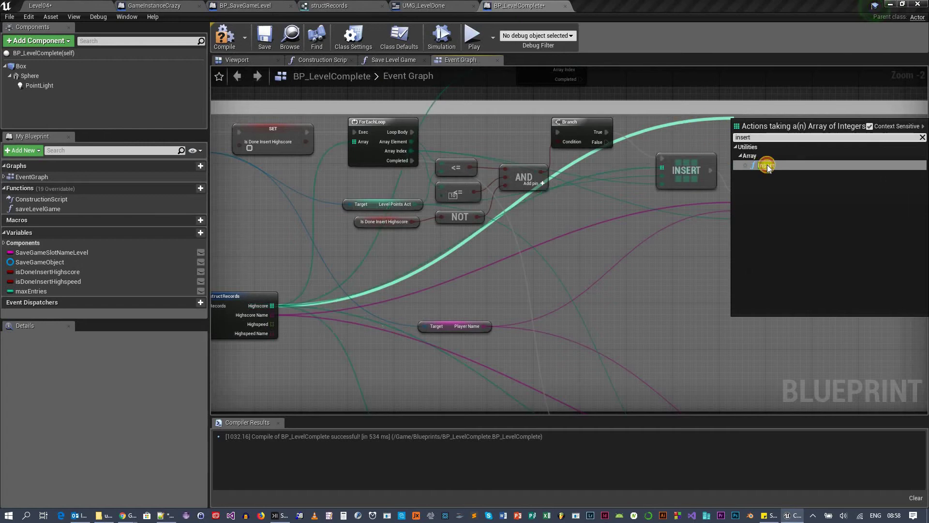
{"action": "left_click", "coordinate": [763, 166]}
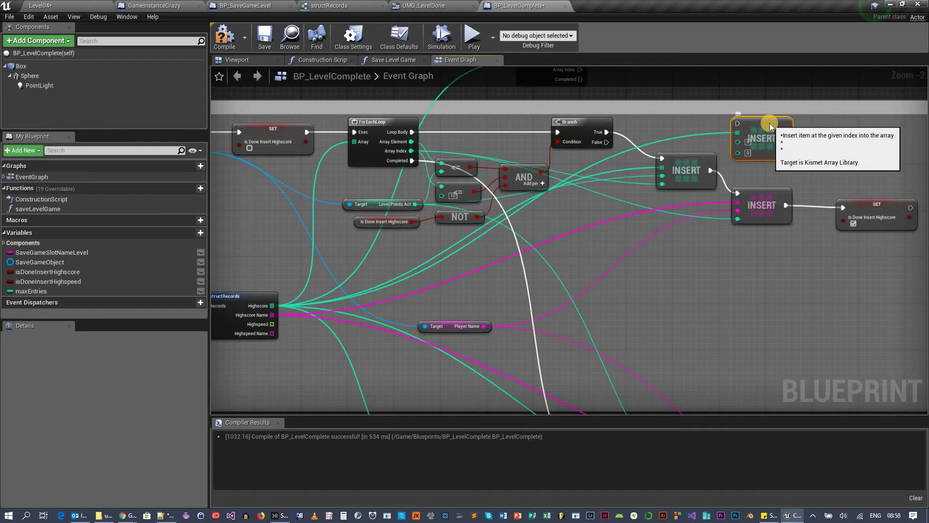
{"action": "key", "text": "Delete"}
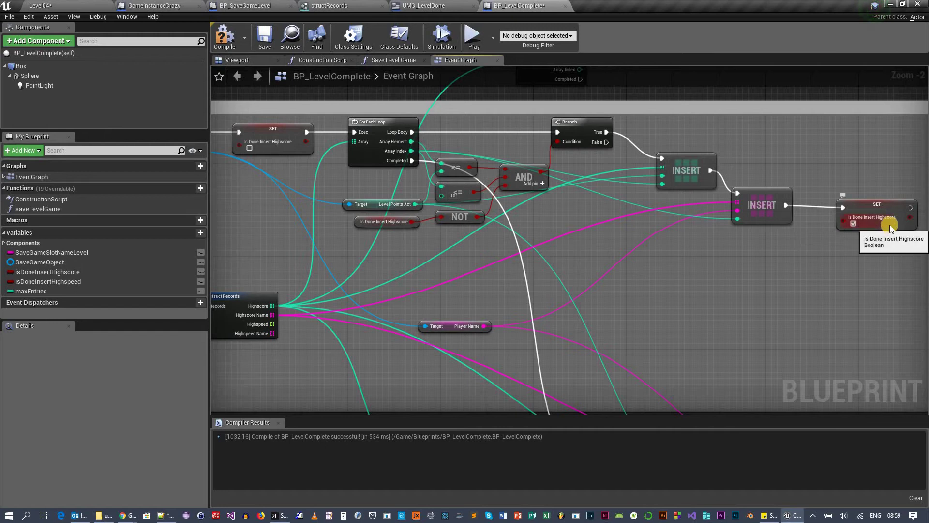
{"action": "left_click", "coordinate": [852, 223]}
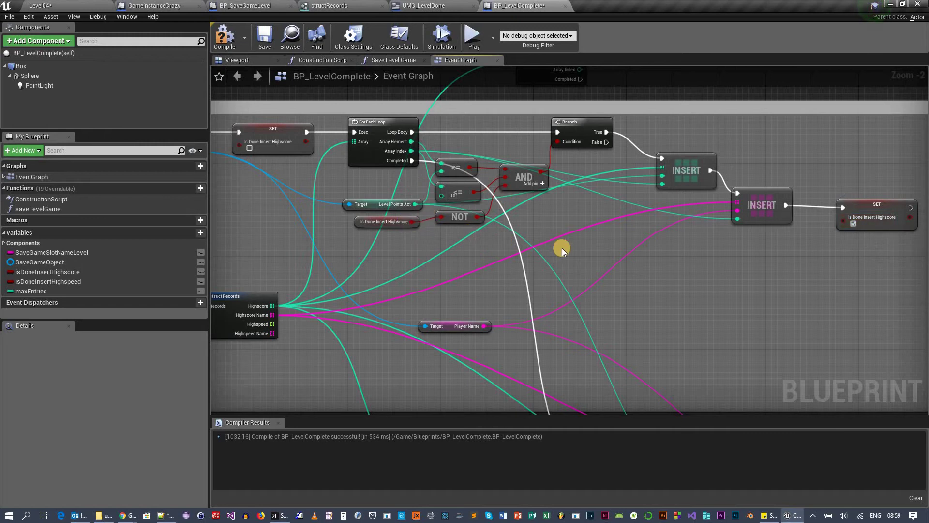
Step: Set the maxEntries variable's Max Entries default value to 10 in Details
{"action": "right_click_drag", "start_coordinate": [724, 293], "coordinate": [796, 289]}
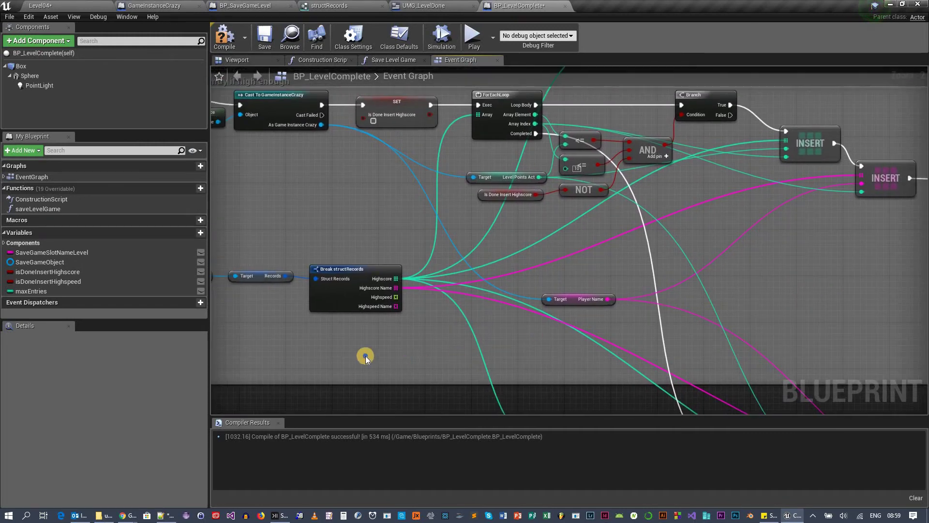
{"action": "right_click_drag", "start_coordinate": [587, 352], "coordinate": [484, 358]}
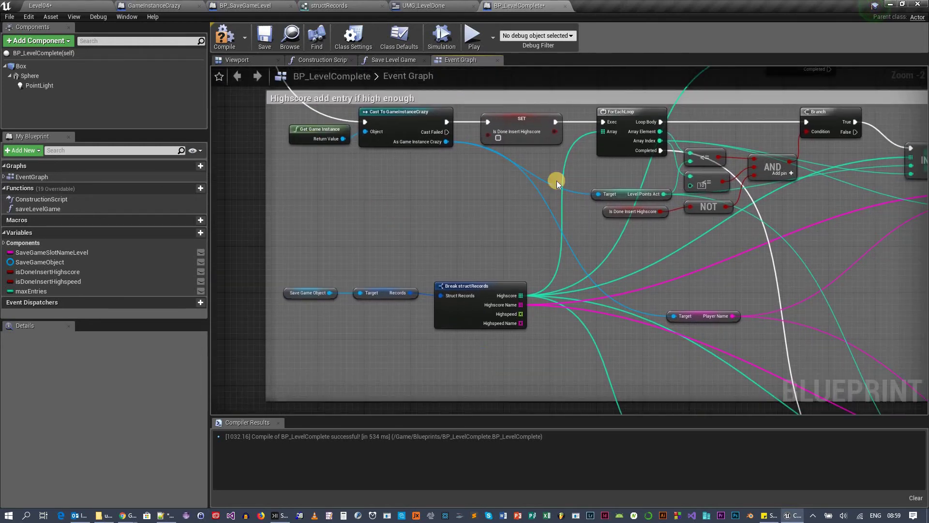
{"action": "right_click_drag", "start_coordinate": [498, 320], "coordinate": [484, 318]}
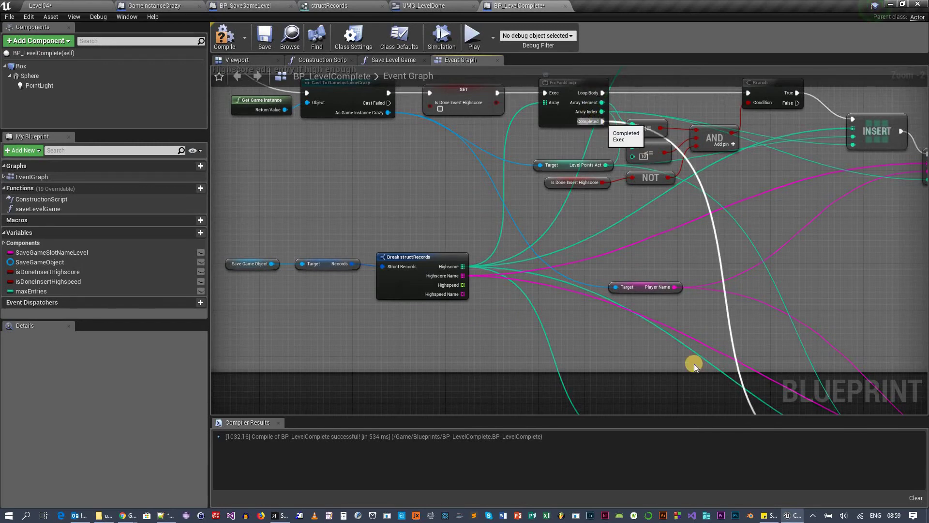
{"action": "mouse_move", "coordinate": [691, 378]}
{"action": "right_mouse_down"}
{"action": "mouse_move", "coordinate": [684, 363]}
{"action": "mouse_move", "coordinate": [320, 330]}
{"action": "right_mouse_up"}
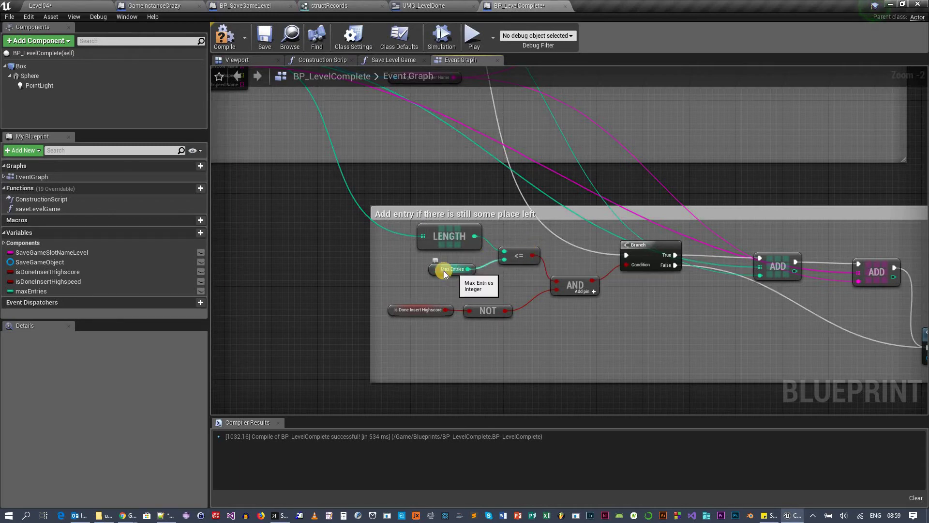
{"action": "left_click", "coordinate": [46, 292]}
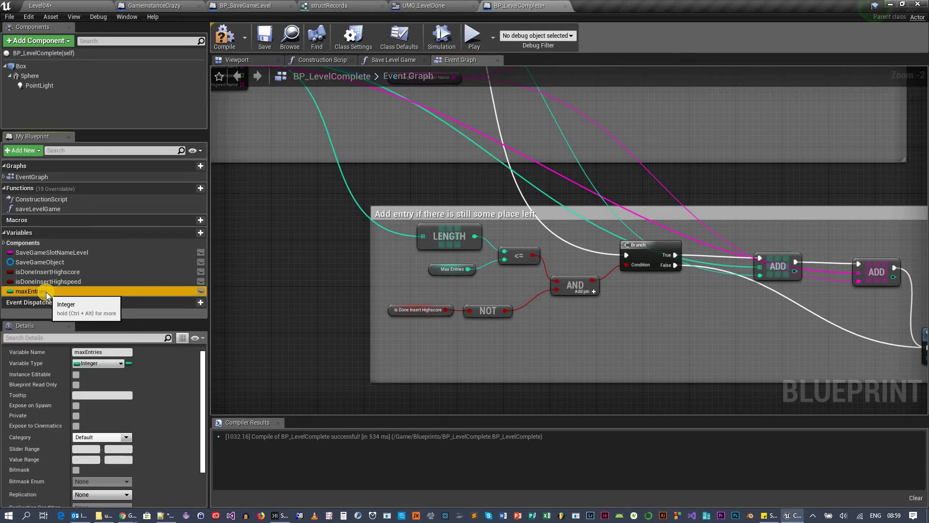
{"action": "scroll", "coordinate": [100, 487], "scroll_direction": "down", "scroll_amount": 3}
{"action": "left_click", "coordinate": [99, 493]}
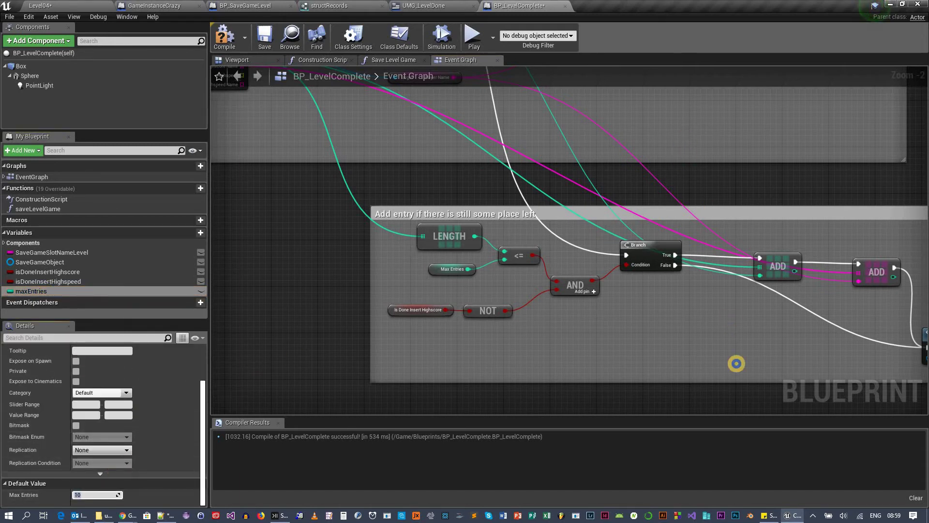
{"action": "right_click_drag", "start_coordinate": [734, 363], "coordinate": [473, 172]}
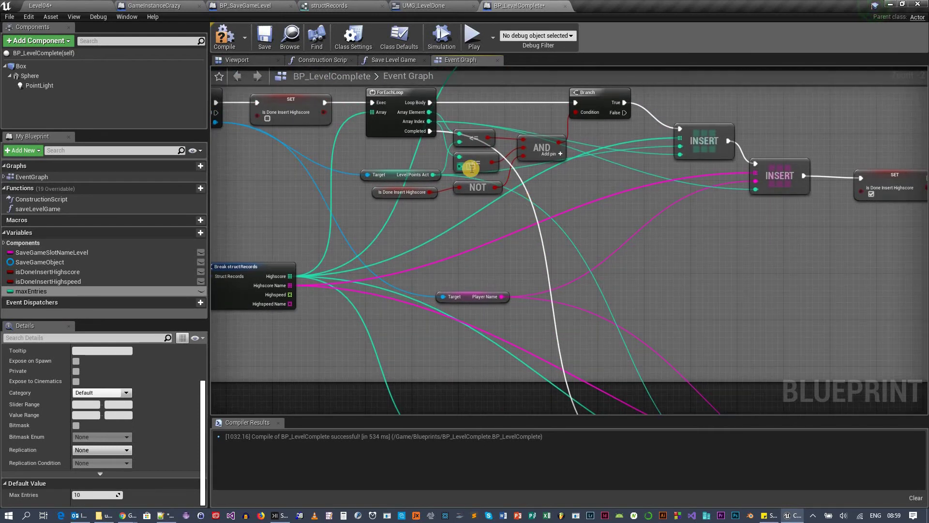
Step: Move Level Points Act aside and wire a maxEntries getter into the second <= comparison's lower input
{"action": "left_click", "coordinate": [386, 175]}
{"action": "mouse_move", "coordinate": [385, 175]}
{"action": "left_mouse_down"}
{"action": "mouse_move", "coordinate": [378, 183]}
{"action": "mouse_move", "coordinate": [401, 209]}
{"action": "left_mouse_up"}
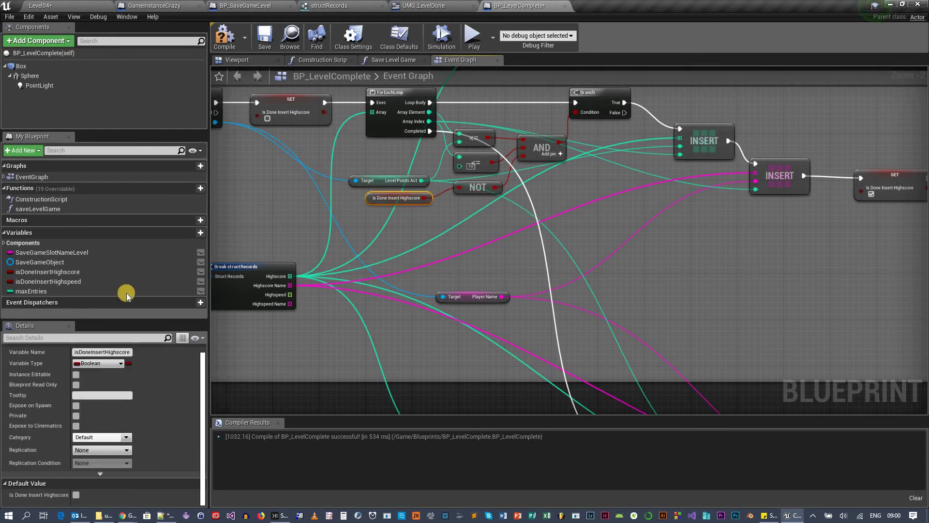
{"action": "left_click", "coordinate": [55, 291]}
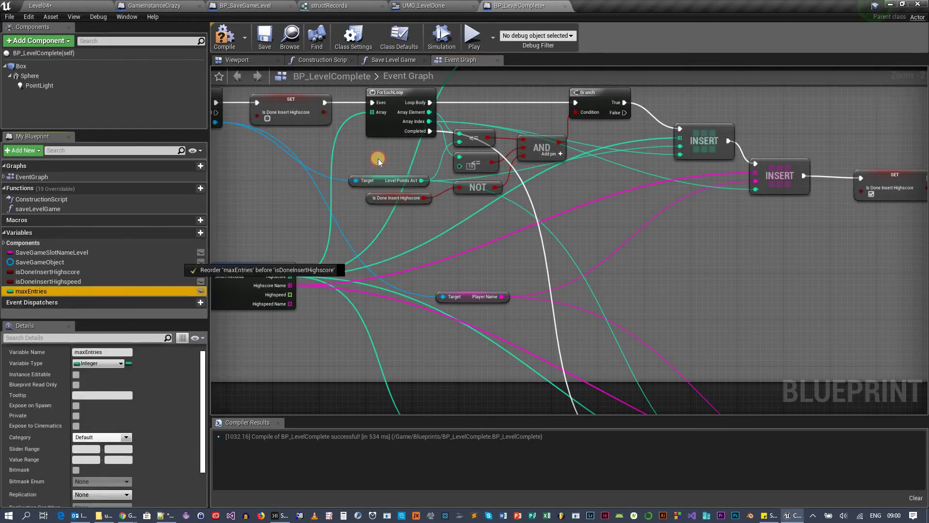
{"action": "left_click_drag", "start_coordinate": [184, 256], "coordinate": [401, 174]}
{"action": "left_click", "coordinate": [400, 172]}
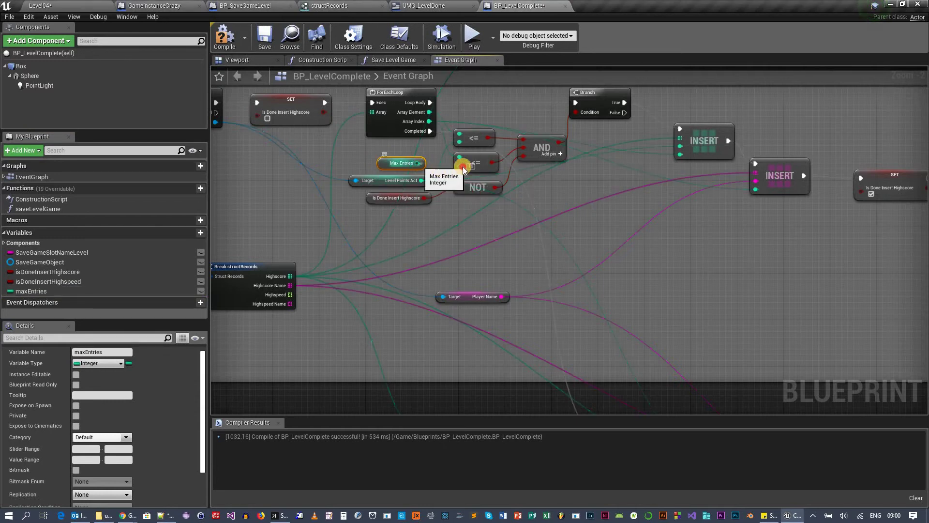
{"action": "left_click_drag", "start_coordinate": [418, 164], "coordinate": [459, 166]}
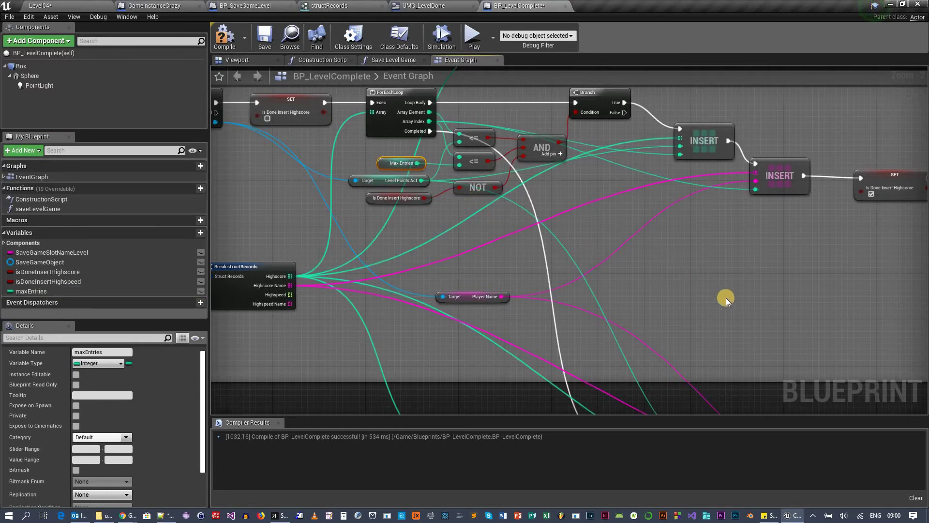
{"action": "right_click_drag", "start_coordinate": [652, 262], "coordinate": [615, 79]}
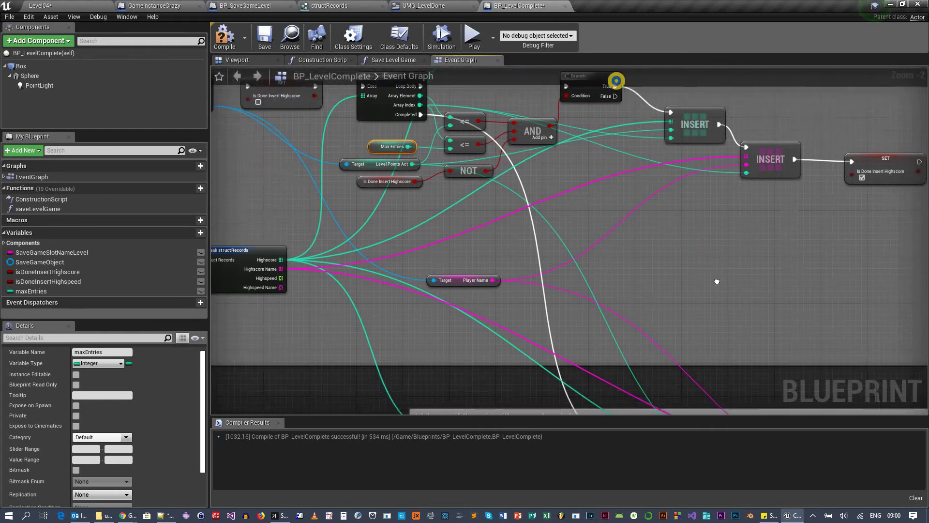
{"action": "right_click_drag", "start_coordinate": [693, 371], "coordinate": [622, 273]}
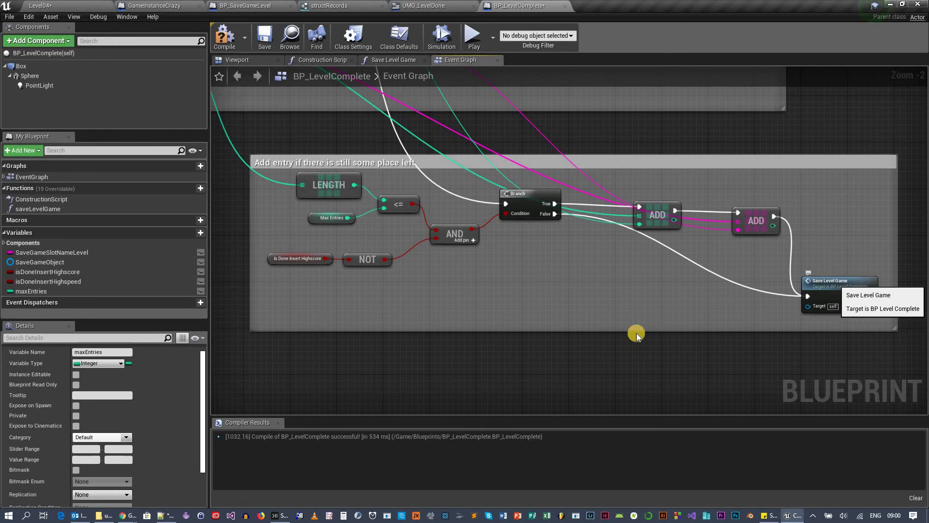
{"action": "scroll", "coordinate": [596, 312], "scroll_direction": "down", "scroll_amount": 2}
{"action": "scroll", "coordinate": [596, 312], "scroll_direction": "down", "scroll_amount": 2}
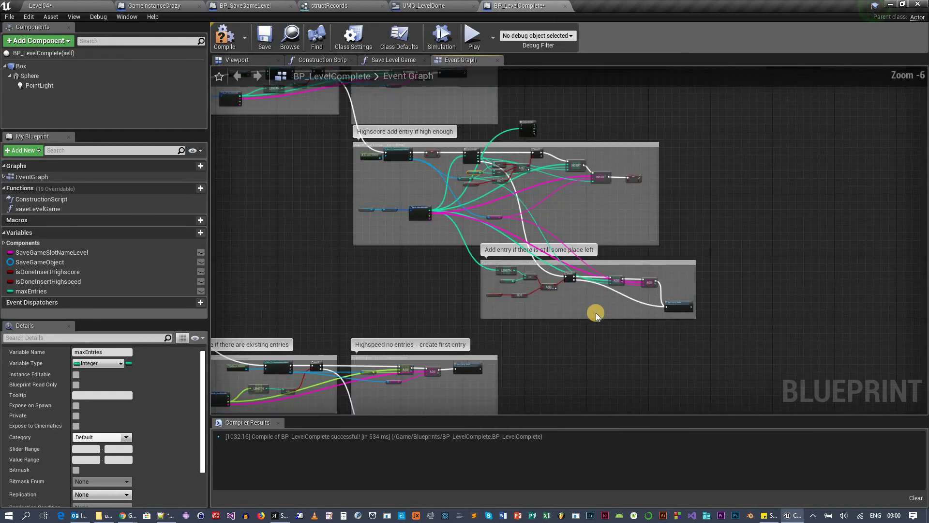
{"action": "scroll", "coordinate": [383, 244], "scroll_direction": "down", "scroll_amount": 2}
{"action": "scroll", "coordinate": [438, 270], "scroll_direction": "up", "scroll_amount": 1}
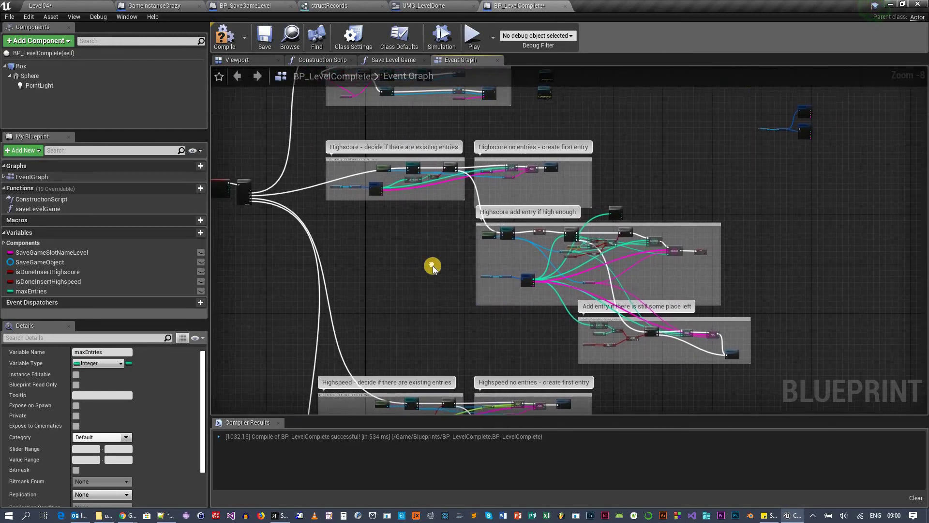
{"action": "scroll", "coordinate": [433, 268], "scroll_direction": "up", "scroll_amount": 1}
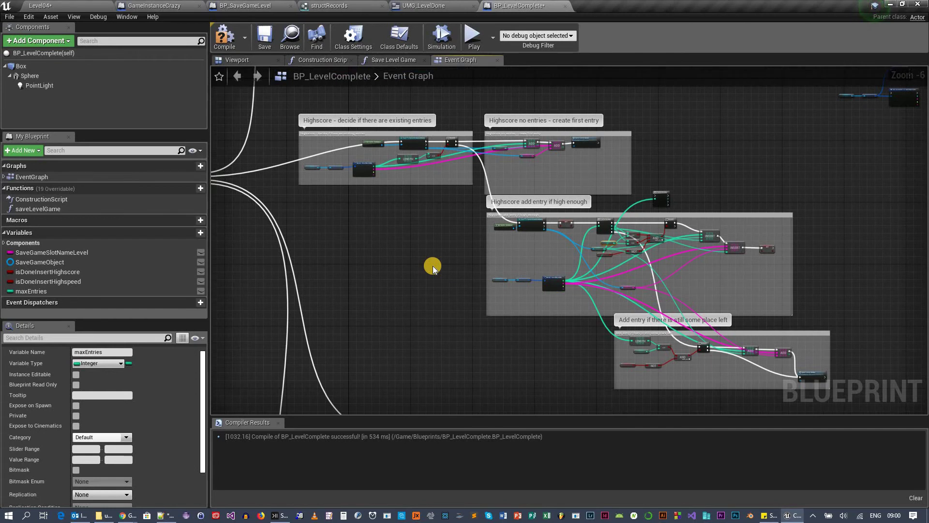
{"action": "scroll", "coordinate": [432, 266], "scroll_direction": "up", "scroll_amount": 1}
{"action": "scroll", "coordinate": [432, 267], "scroll_direction": "up", "scroll_amount": 2}
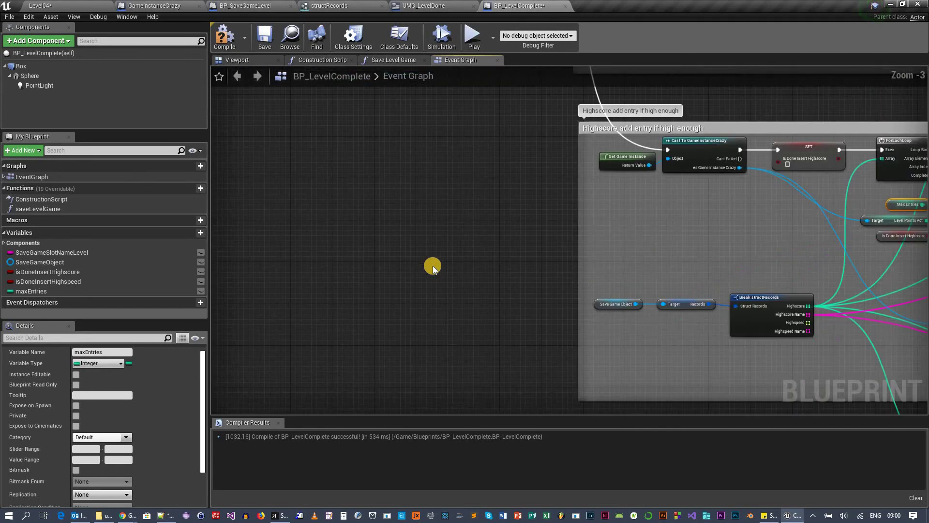
{"action": "scroll", "coordinate": [432, 266], "scroll_direction": "down", "scroll_amount": 3}
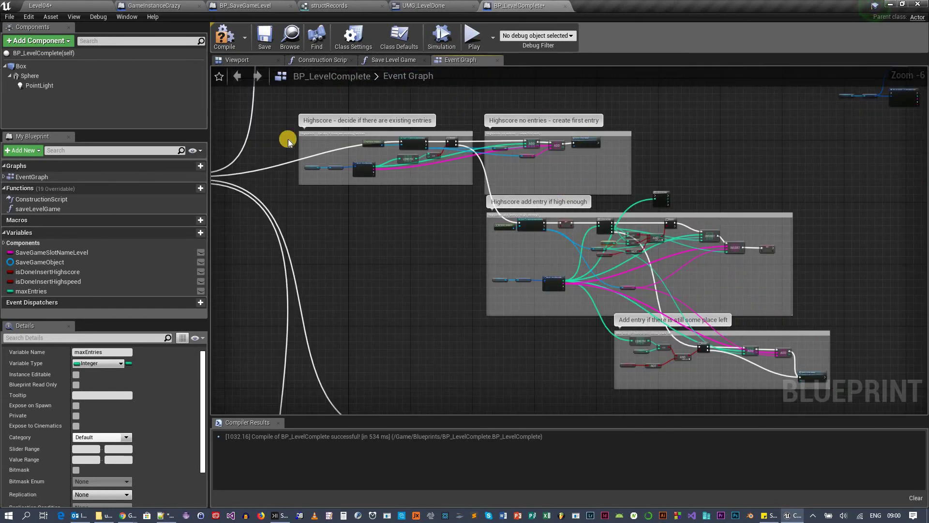
{"action": "right_click_drag", "start_coordinate": [514, 218], "coordinate": [514, 79]}
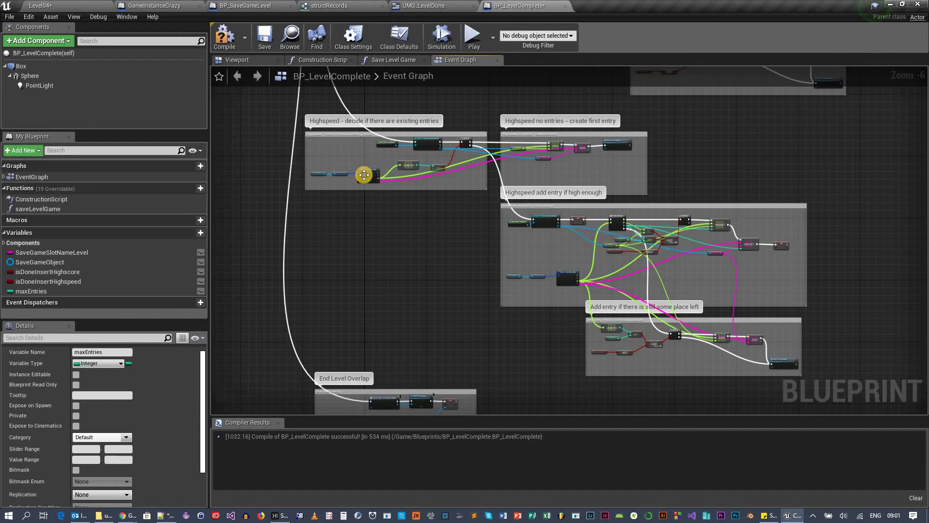
{"action": "scroll", "coordinate": [379, 186], "scroll_direction": "up", "scroll_amount": 4}
{"action": "scroll", "coordinate": [379, 187], "scroll_direction": "up", "scroll_amount": 2}
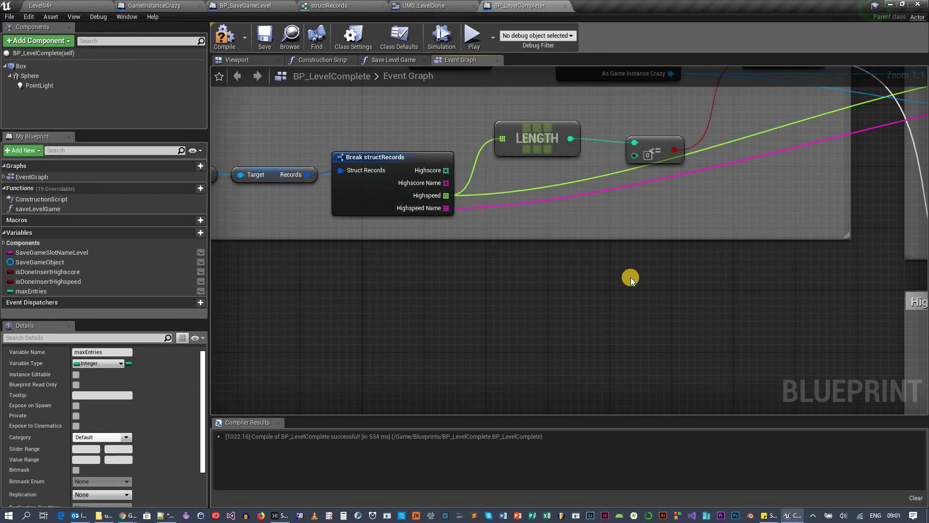
{"action": "scroll", "coordinate": [631, 277], "scroll_direction": "down", "scroll_amount": 4}
{"action": "scroll", "coordinate": [649, 280], "scroll_direction": "down", "scroll_amount": 3}
{"action": "right_click_drag", "start_coordinate": [591, 282], "coordinate": [472, 96]}
{"action": "right_click_drag", "start_coordinate": [613, 335], "coordinate": [513, 332]}
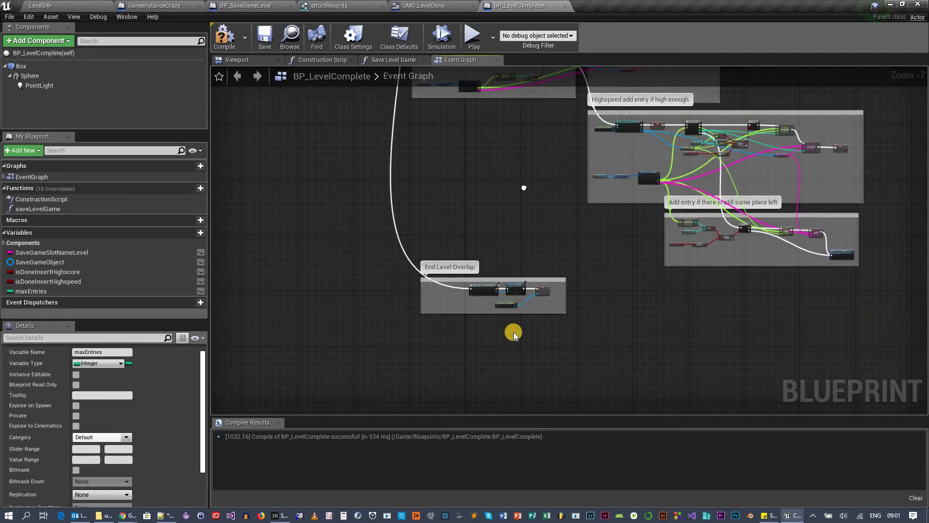
{"action": "scroll", "coordinate": [512, 332], "scroll_direction": "up", "scroll_amount": 4}
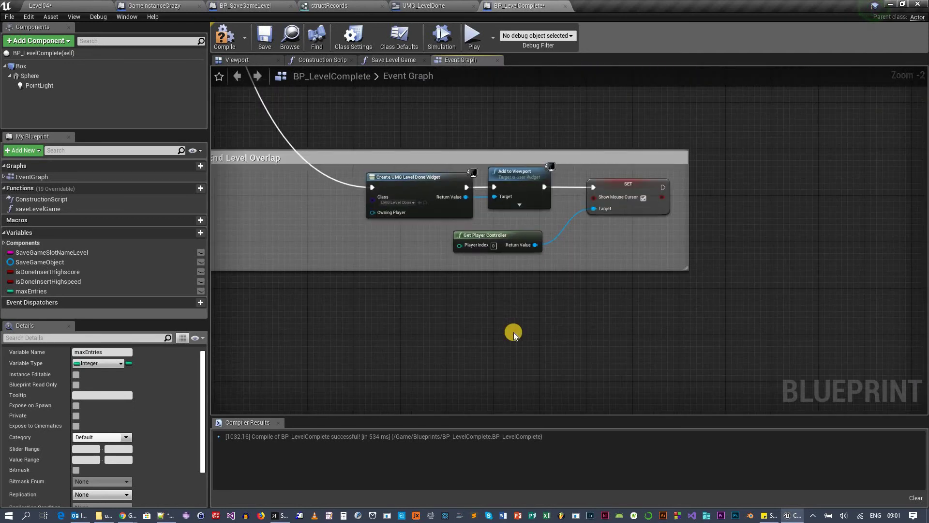
{"action": "scroll", "coordinate": [573, 320], "scroll_direction": "down", "scroll_amount": 8}
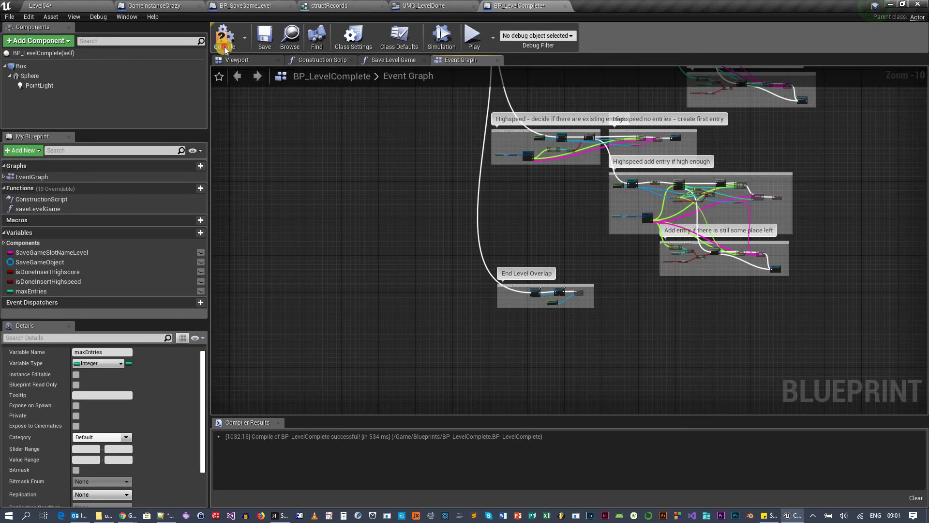
Step: Compile the BP_LevelComplete blueprint and return to the Level04 editor
{"action": "key", "text": "F7"}
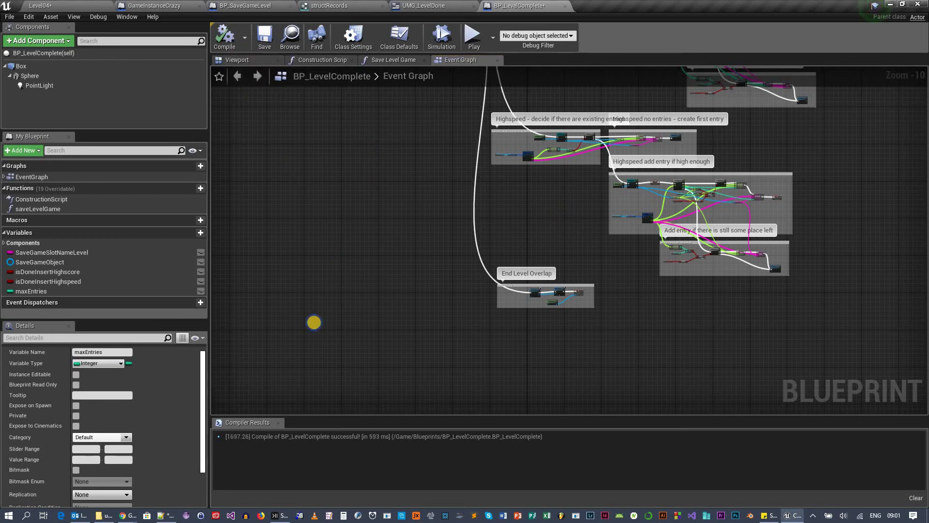
{"action": "right_click_drag", "start_coordinate": [300, 338], "coordinate": [277, 180]}
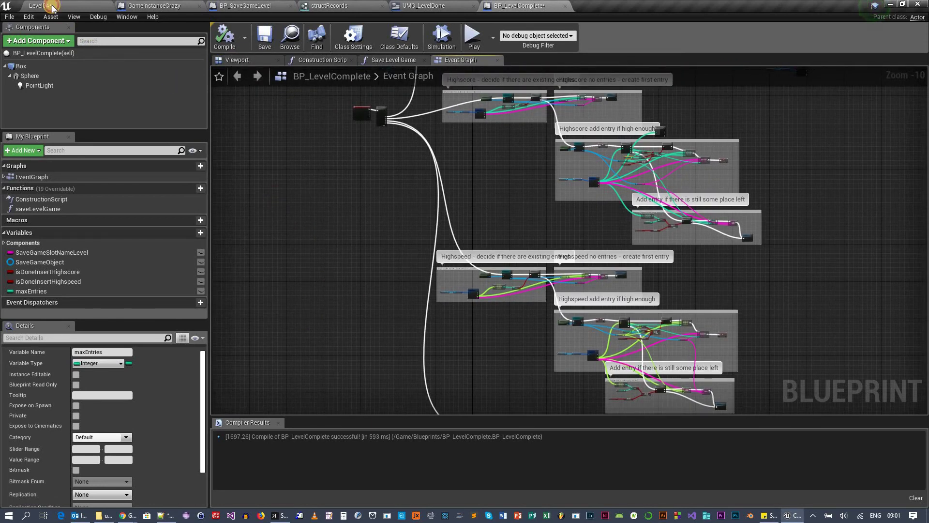
{"action": "left_click", "coordinate": [52, 6]}
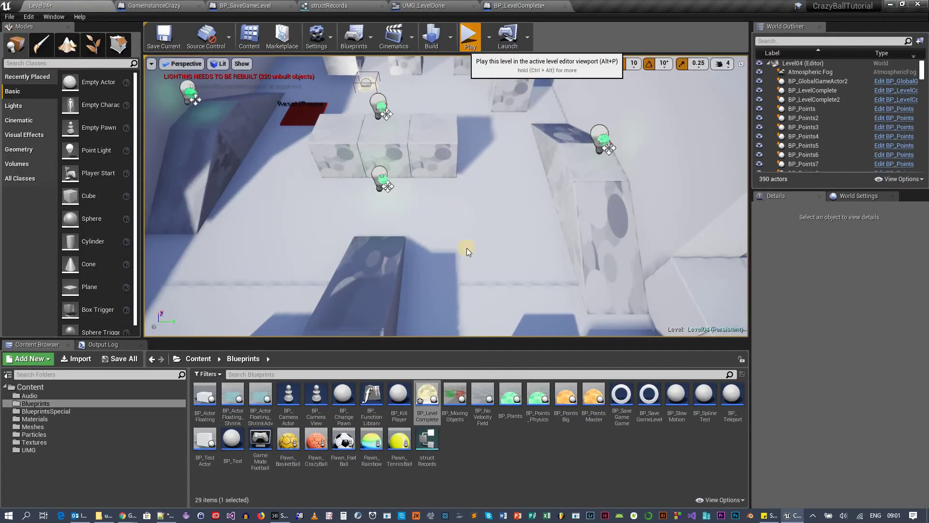
Step: Play-test Level04 by rolling the ball forward, then stop and restart the play session
{"action": "left_click", "coordinate": [467, 39]}
{"action": "key", "text": "w"}
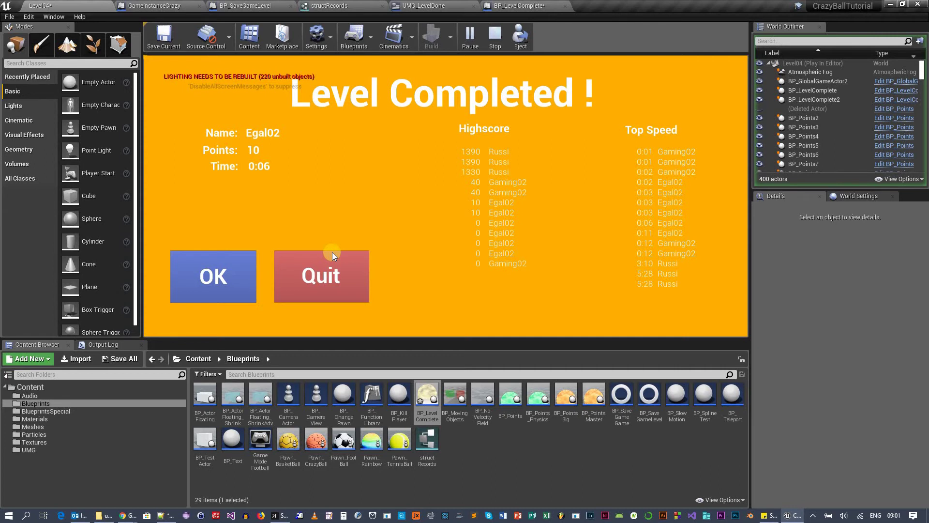
{"action": "left_click", "coordinate": [332, 252]}
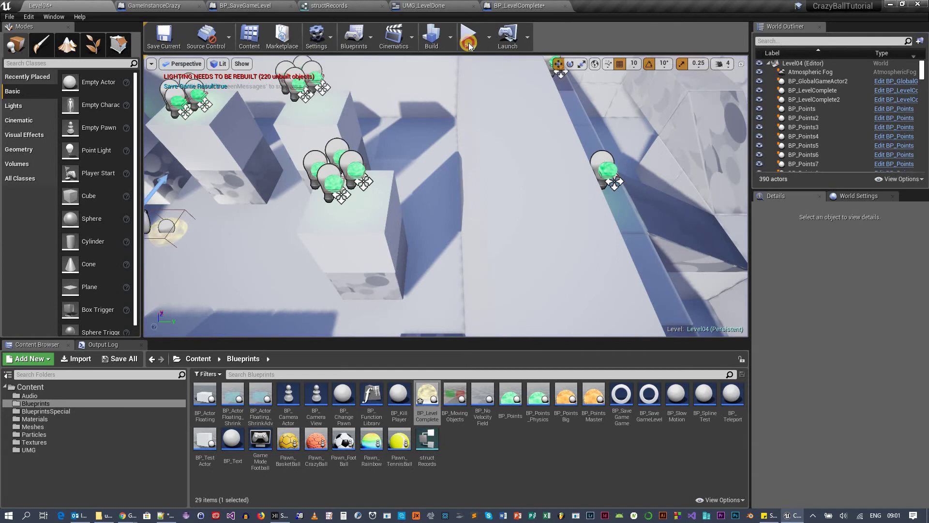
{"action": "left_click", "coordinate": [478, 45]}
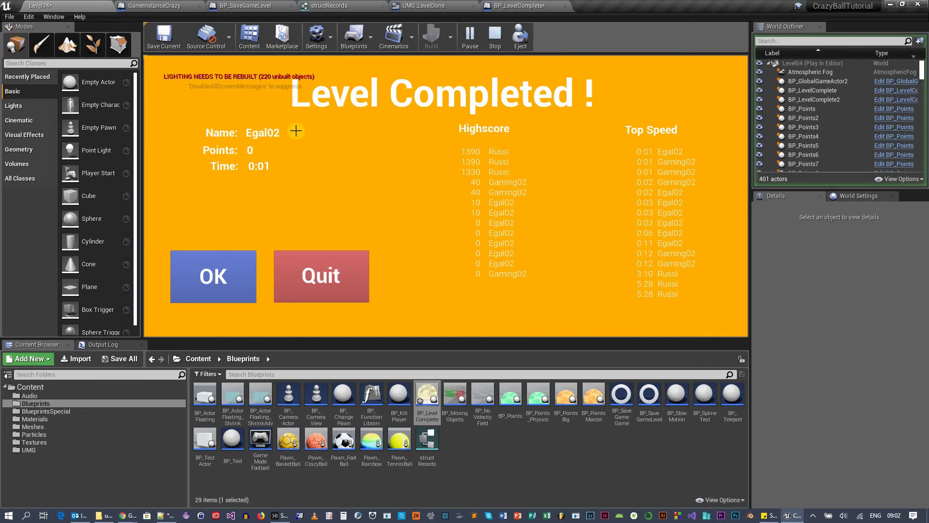
Step: Finish the run, review the sorted Highscore and Top Speed lists, and stop playing
{"action": "key", "text": "Escape"}
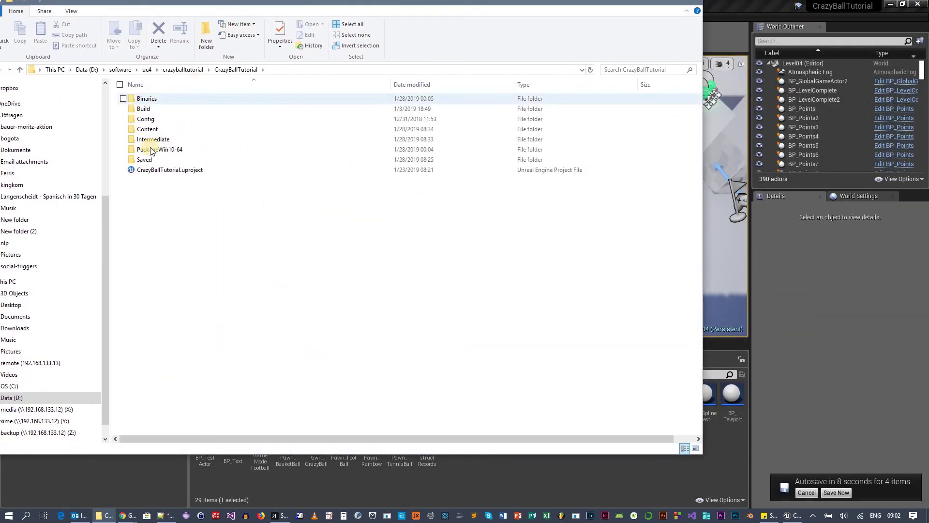
Step: Open the project's Saved > SaveGames folder and delete CrazySlot.sav
{"action": "double_click", "coordinate": [144, 160]}
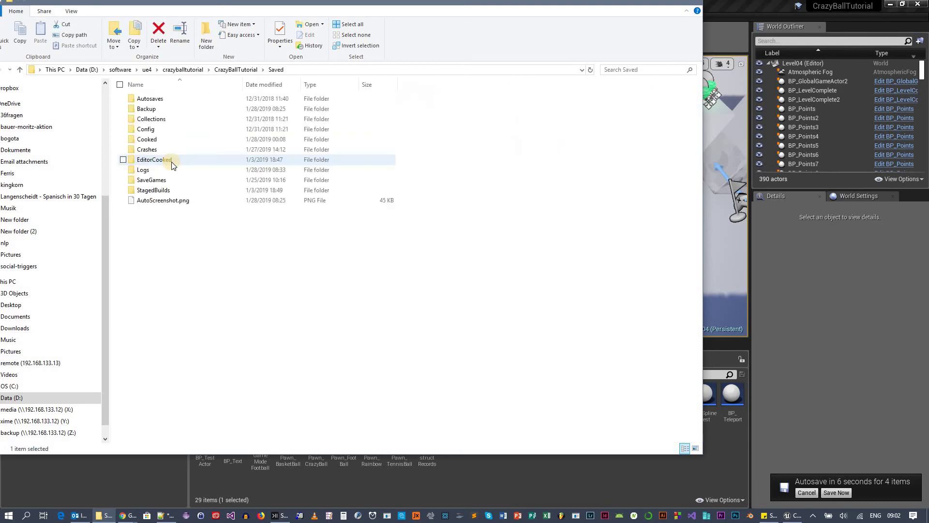
{"action": "left_click", "coordinate": [169, 183]}
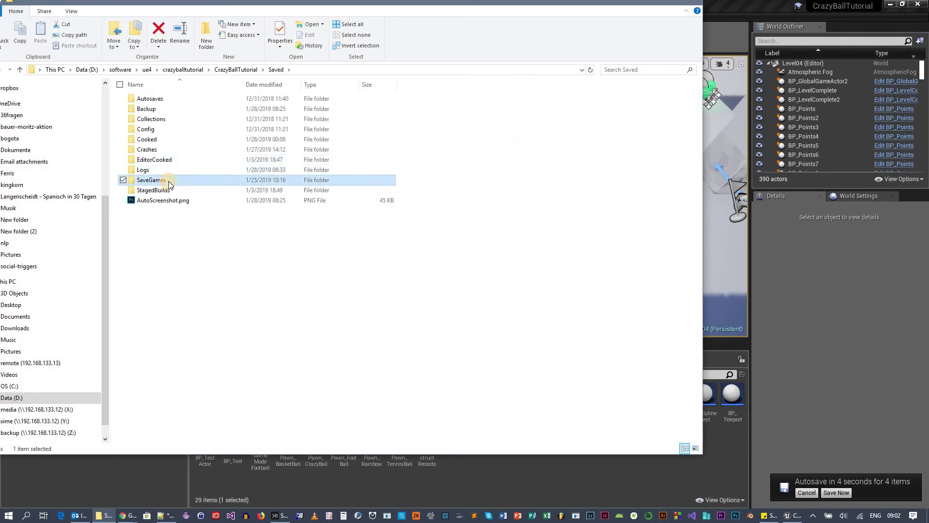
{"action": "double_click", "coordinate": [168, 183]}
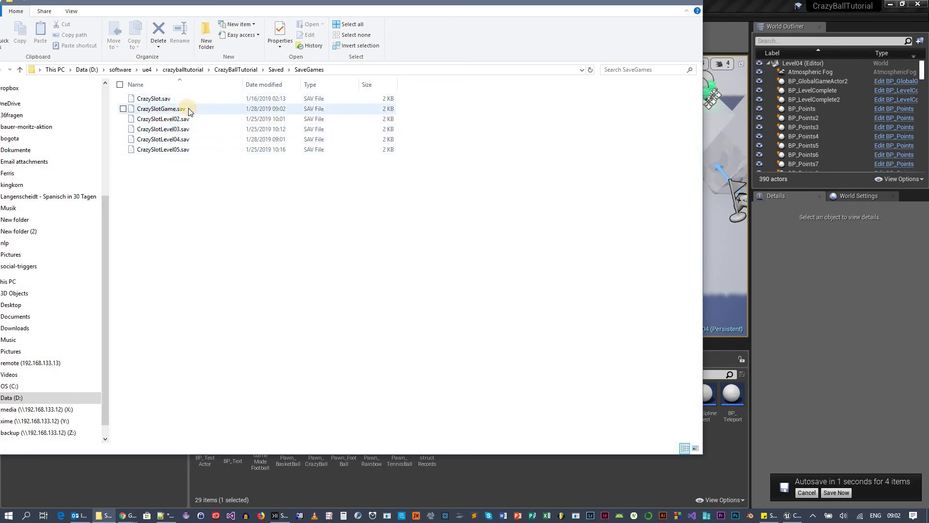
{"action": "left_click", "coordinate": [169, 99]}
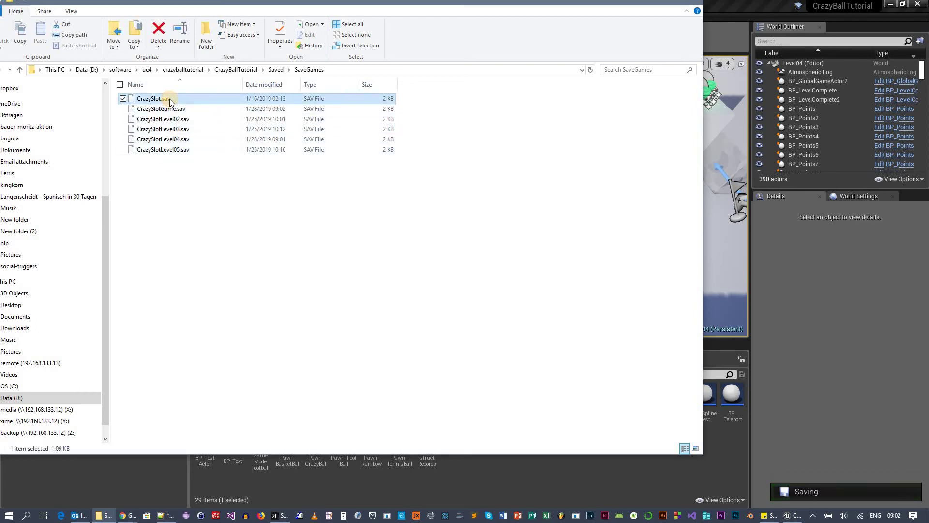
{"action": "key", "text": "Delete"}
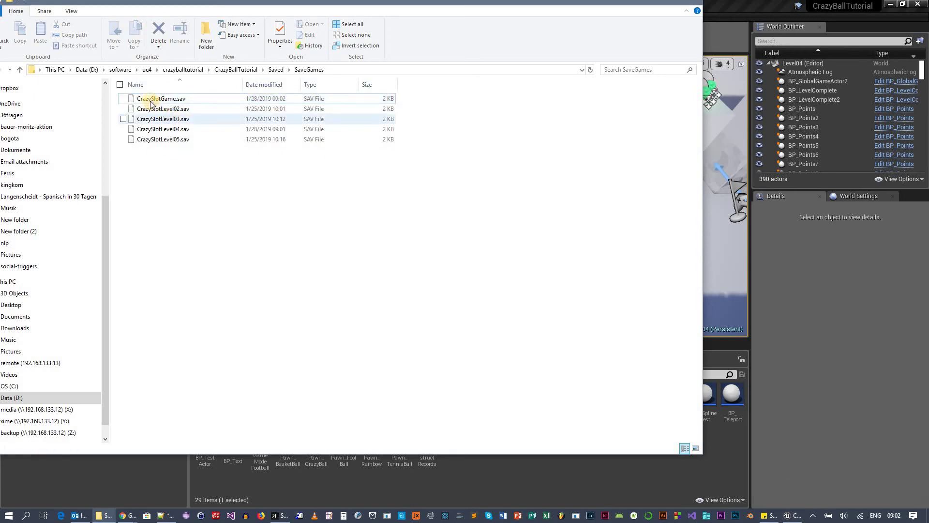
Step: Delete CrazySlotLevel04.sav and switch back to the Unreal Editor
{"action": "left_click", "coordinate": [153, 101]}
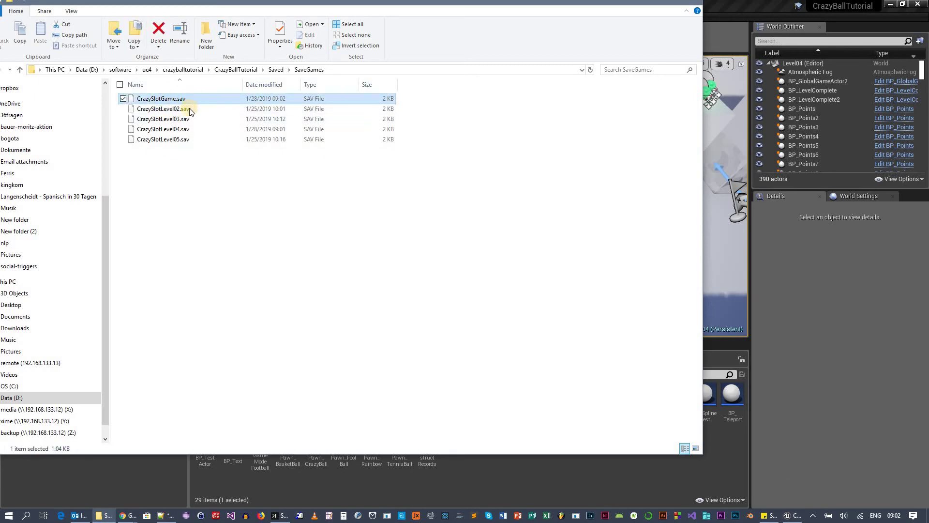
{"action": "left_click", "coordinate": [183, 109]}
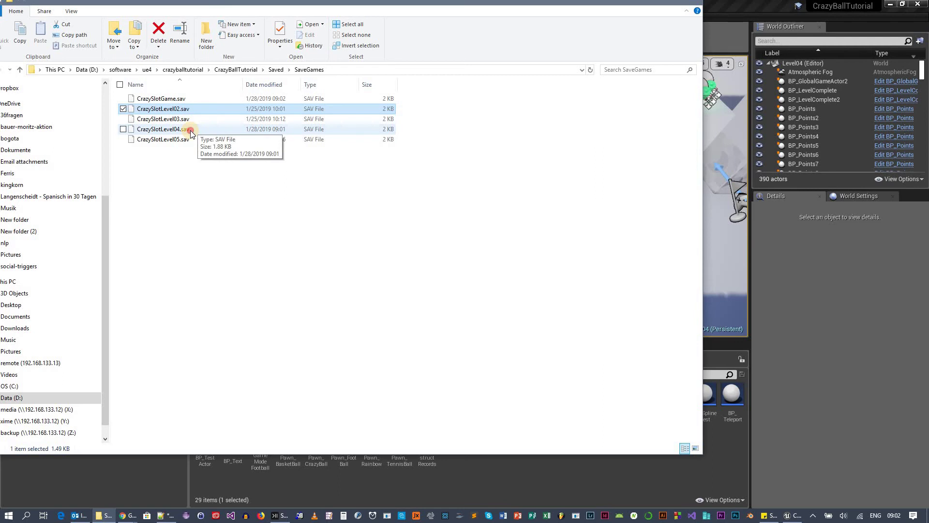
{"action": "left_click", "coordinate": [190, 129]}
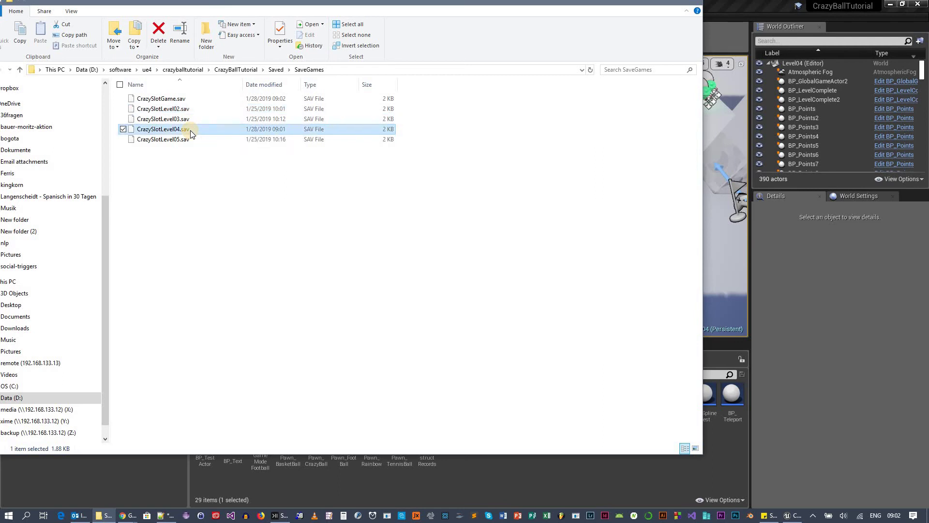
{"action": "key", "text": "Delete"}
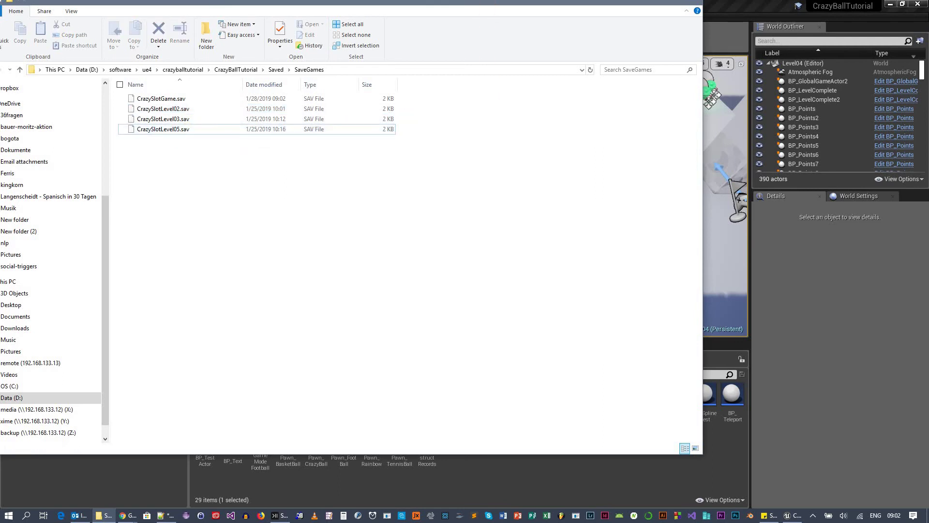
{"action": "key", "text": "alt+Tab"}
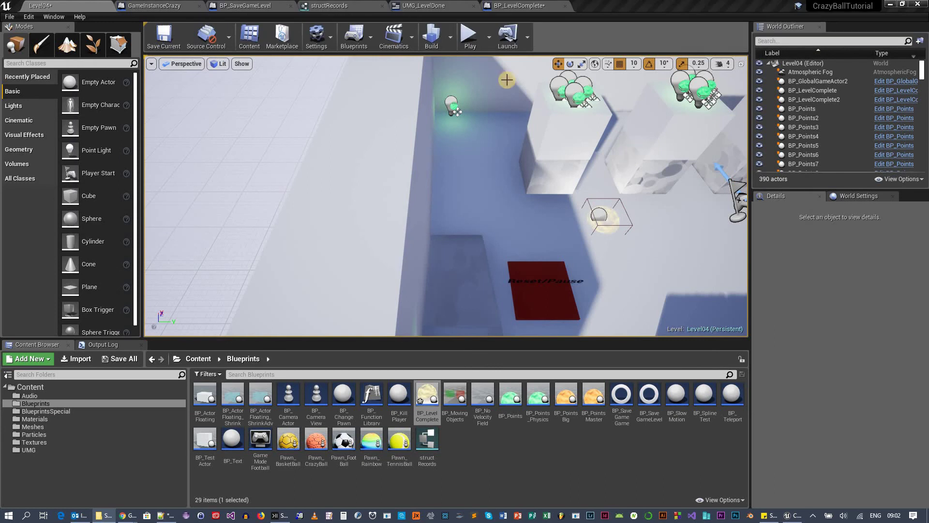
Step: Play Level04 without its save file, check the fresh score lists, then stop
{"action": "left_click", "coordinate": [467, 40]}
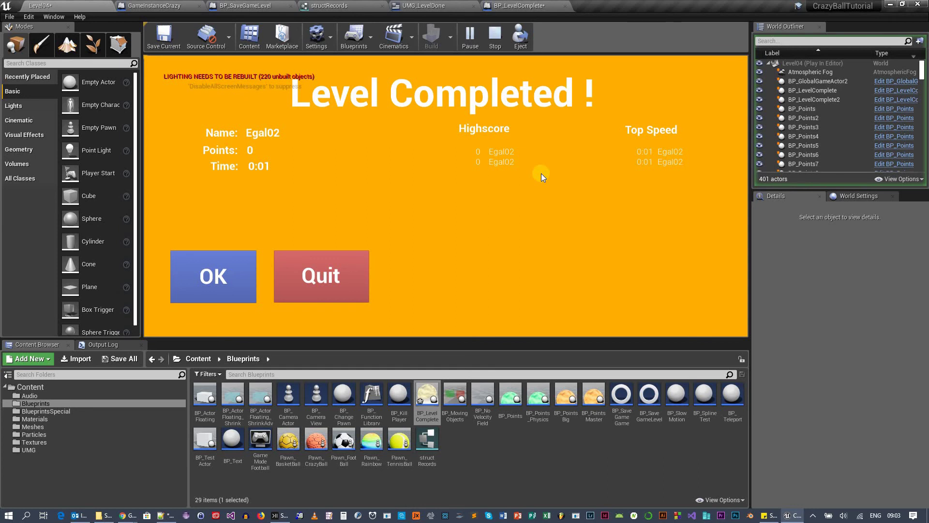
{"action": "key", "text": "Escape"}
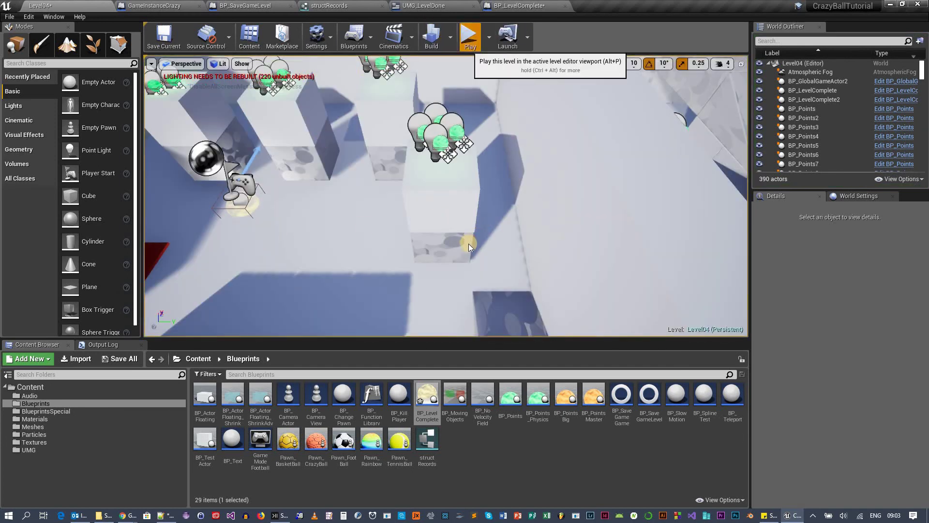
Step: Play Level04 scoring 10 points, giving highscores 10, 0, 0, then stop
{"action": "left_click", "coordinate": [469, 41]}
{"action": "key", "text": "w"}
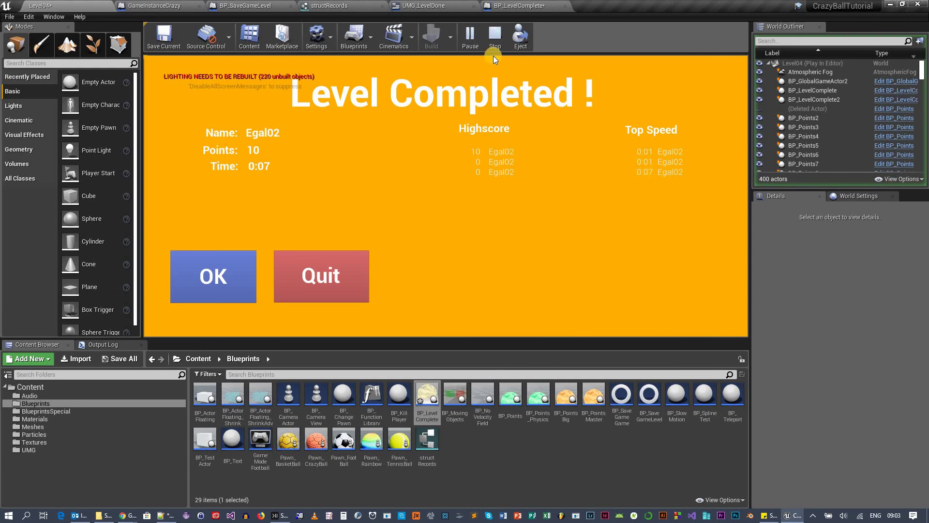
{"action": "key", "text": "Escape"}
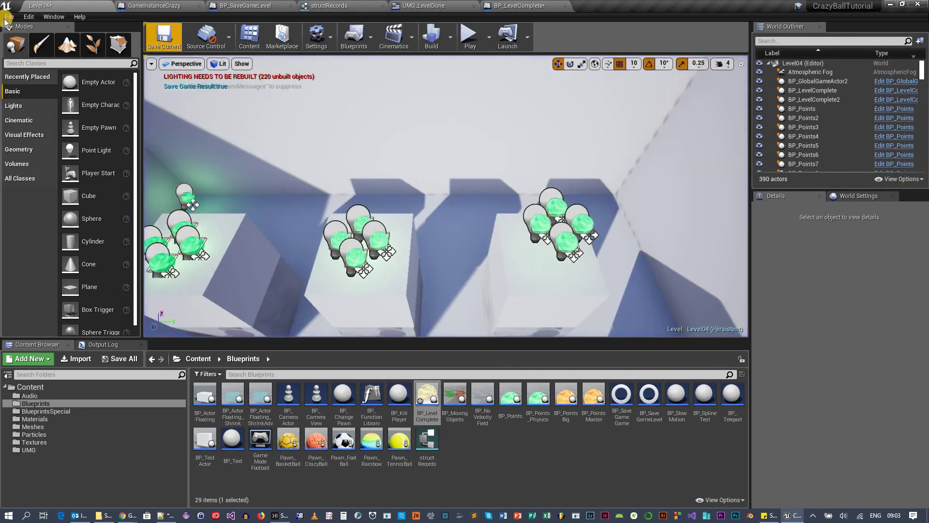
Step: Load the Menu level from Recent Levels, saving Level04 first
{"action": "left_click", "coordinate": [9, 17]}
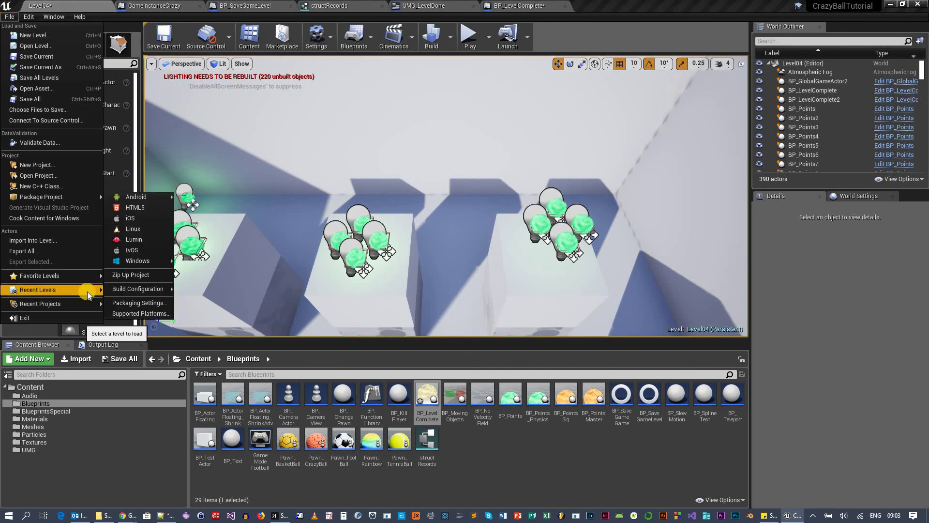
{"action": "mouse_move", "coordinate": [89, 290]}
{"action": "left_click", "coordinate": [123, 291]}
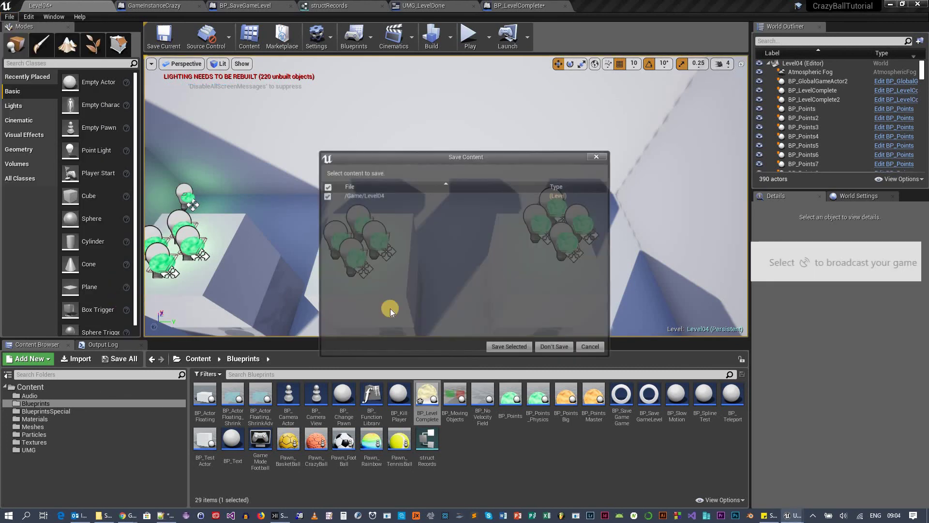
{"action": "left_click", "coordinate": [506, 346]}
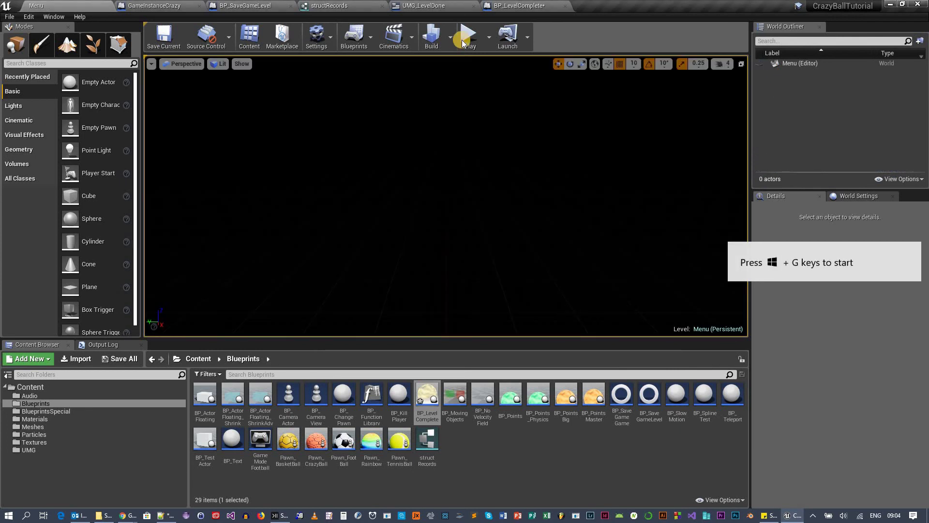
Step: Play from the menu as player Egal03, finish Level04 with 20 points, then stop
{"action": "left_click", "coordinate": [462, 42]}
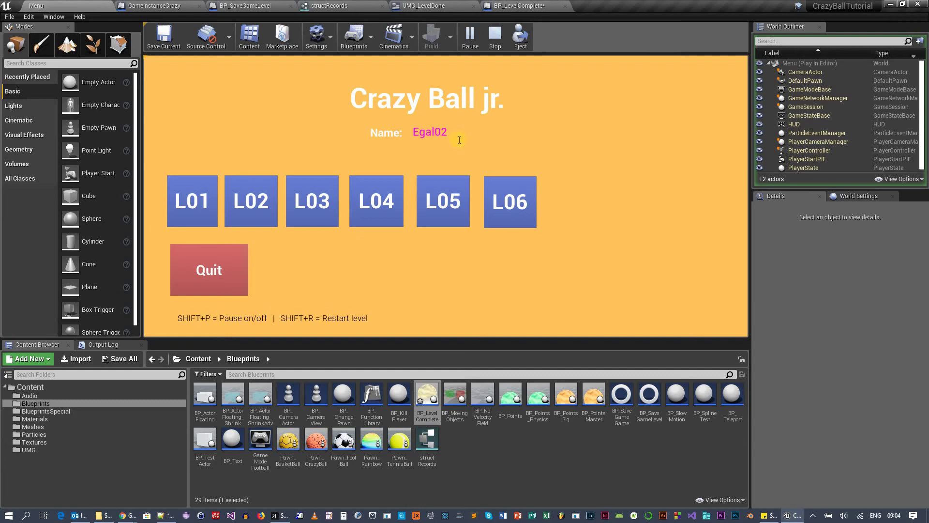
{"action": "left_click", "coordinate": [459, 140]}
{"action": "key", "text": "BackSpace"}
{"action": "type", "text": "3"}
{"action": "left_click", "coordinate": [370, 207]}
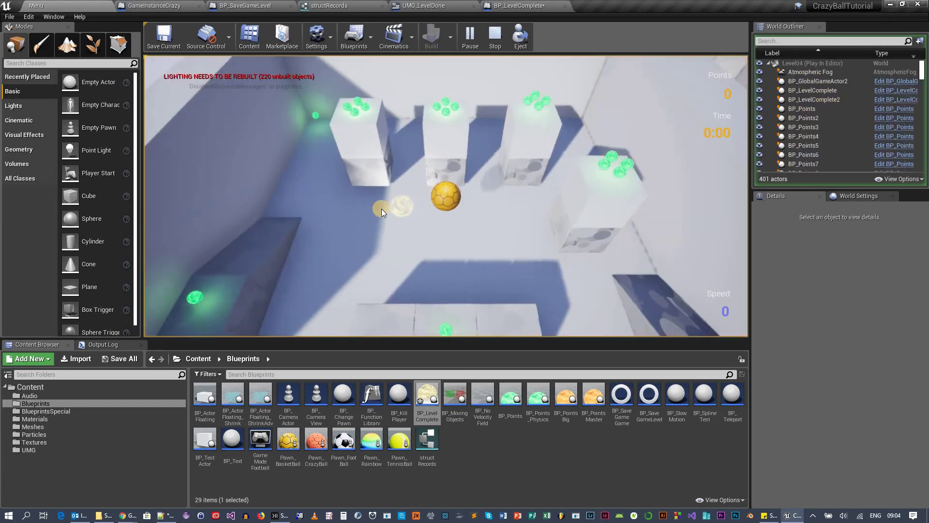
{"action": "key", "text": "w"}
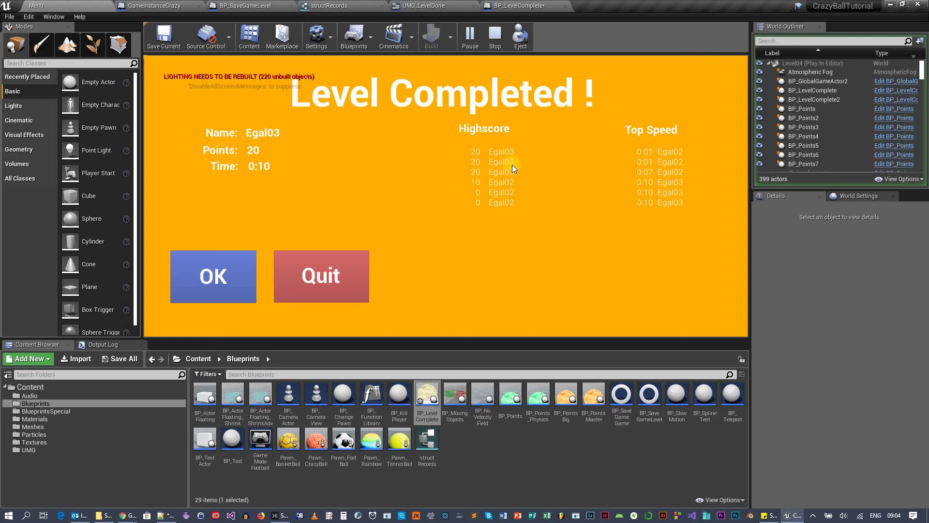
{"action": "key", "text": "Escape"}
Step: Load Level04 from File > Recent Levels back into the editor
{"action": "left_click", "coordinate": [9, 17]}
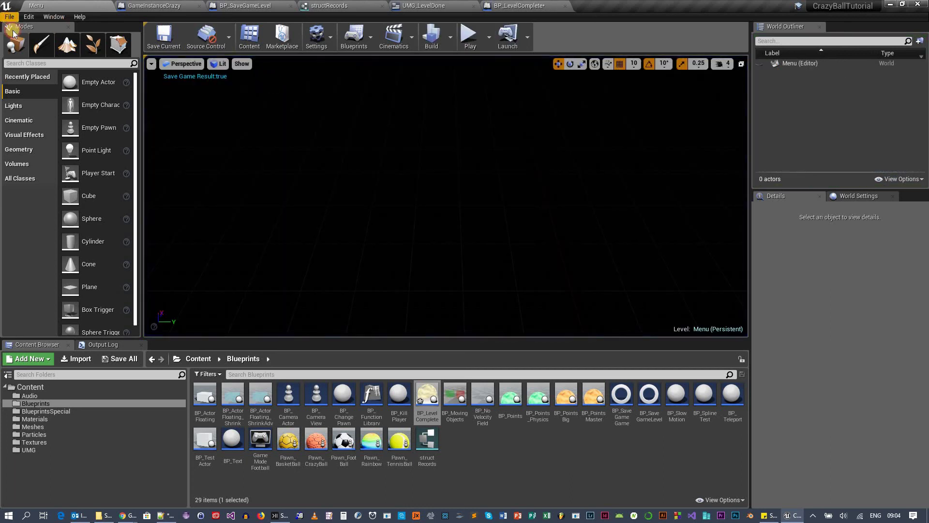
{"action": "mouse_move", "coordinate": [75, 290]}
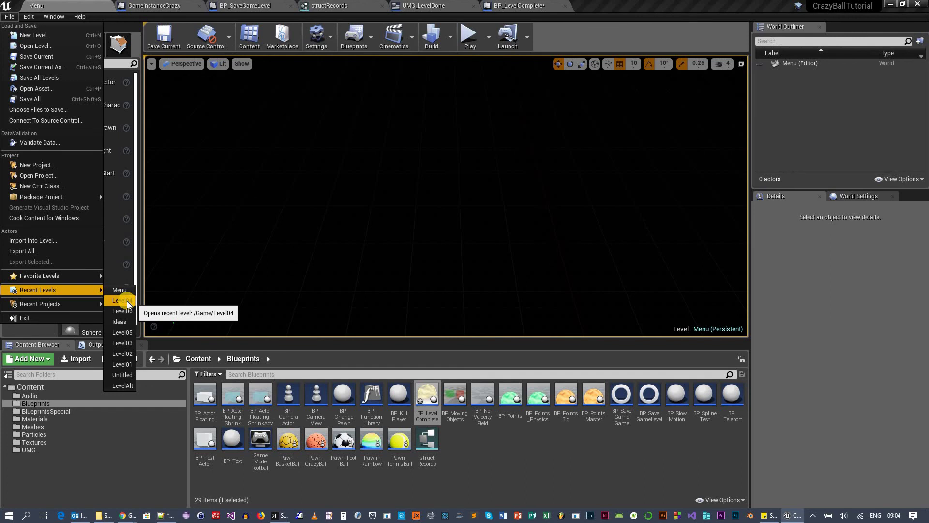
{"action": "left_click", "coordinate": [127, 301]}
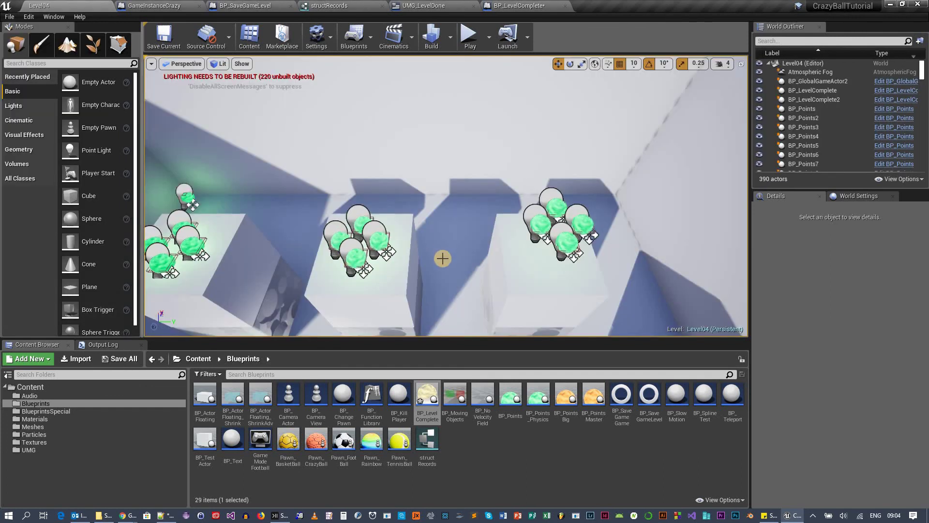